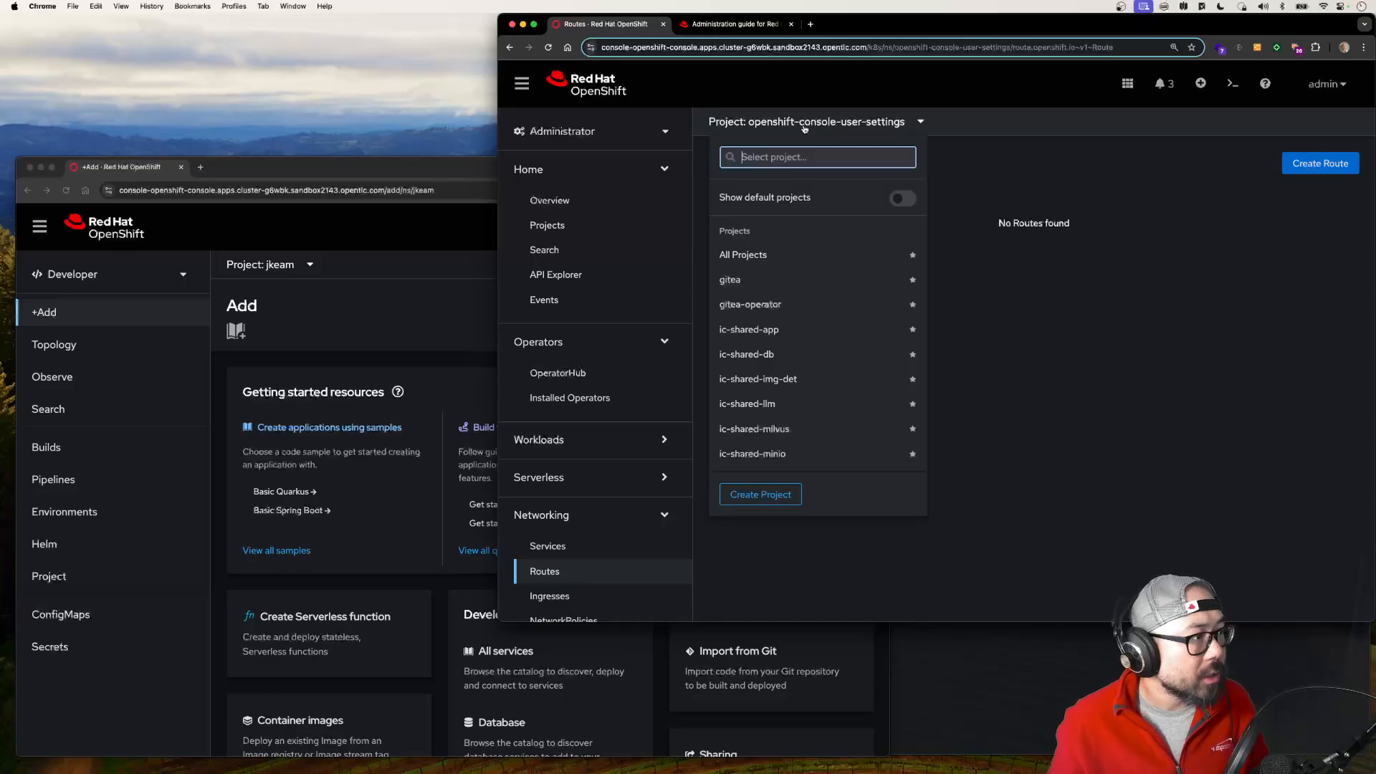
Step: Switch the Routes list to the rhdh-operator project, view the site served by the backstage-developer-hub route, and close it
type("rhdh")
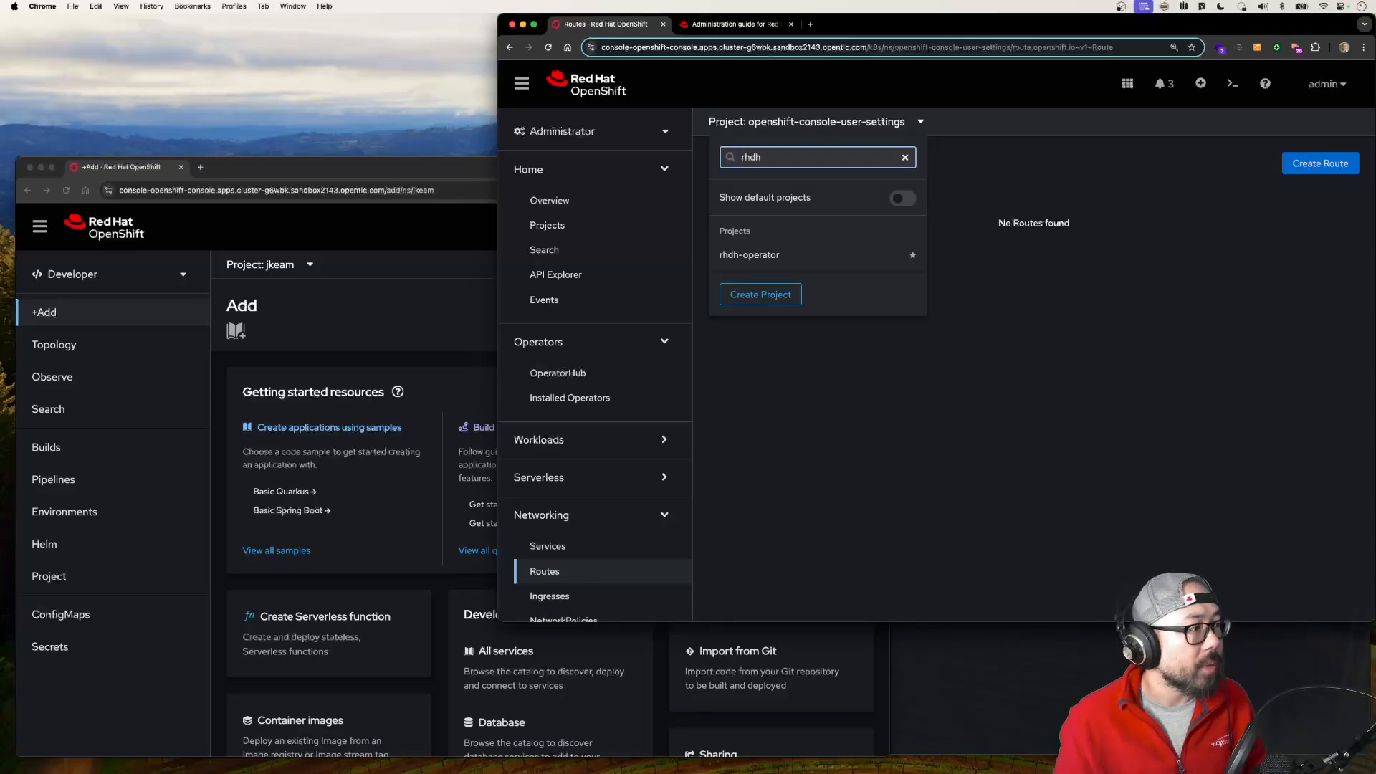
left_click(768, 253)
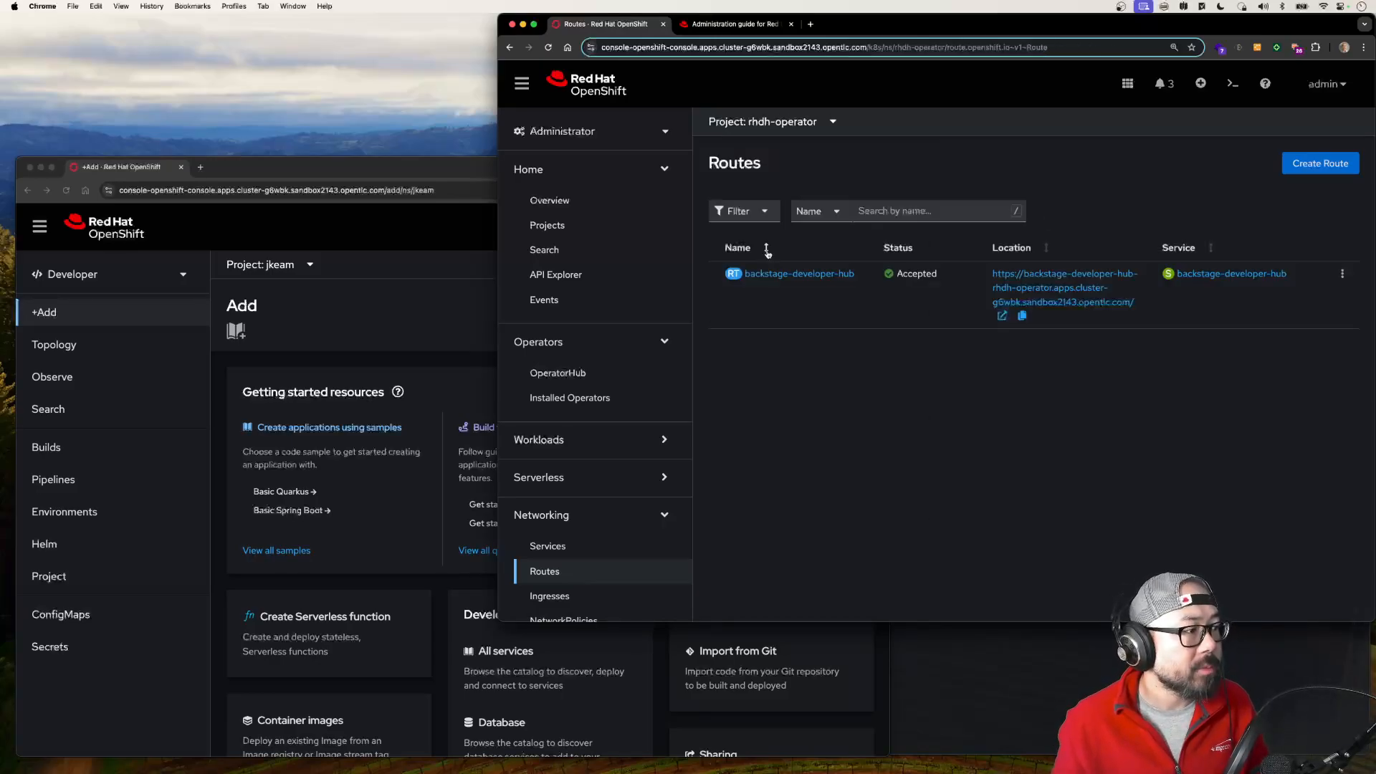
left_click(1048, 292)
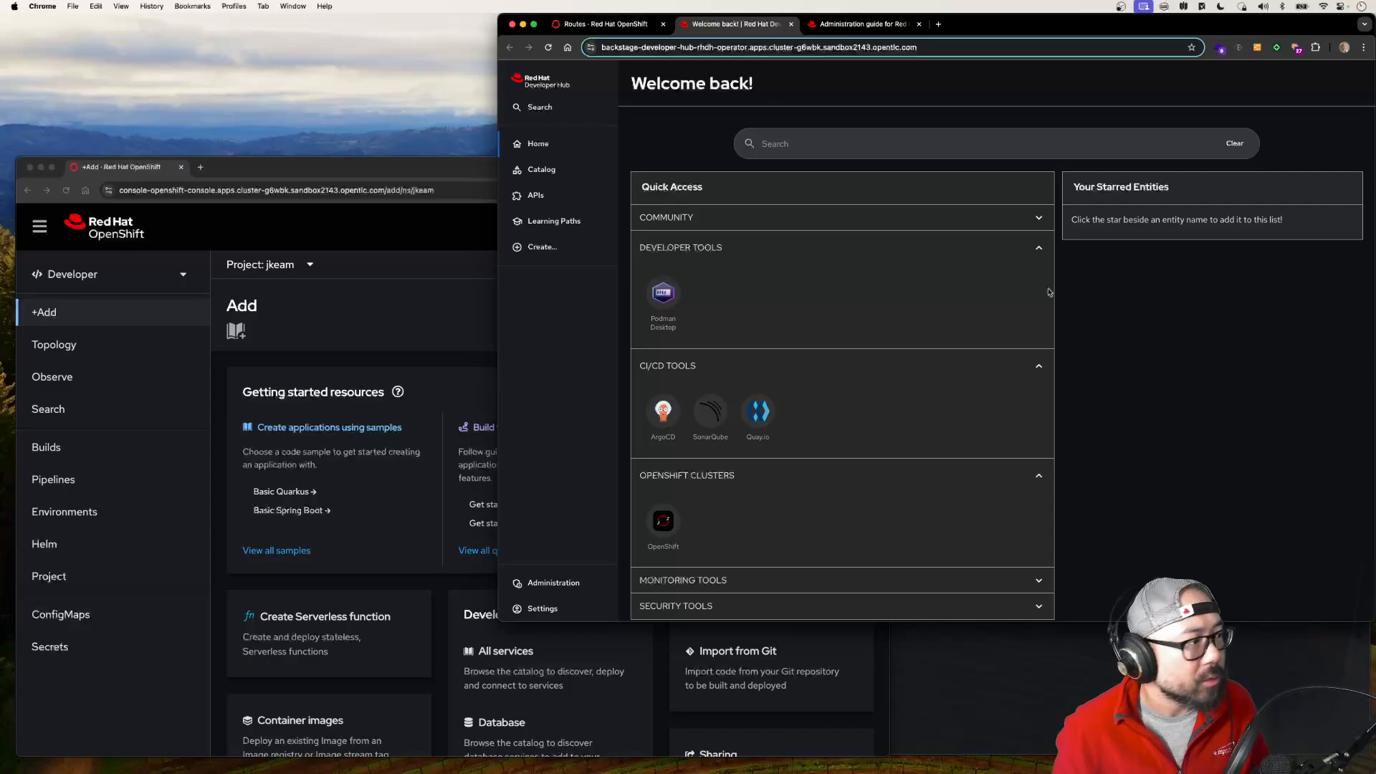
key("super+w")
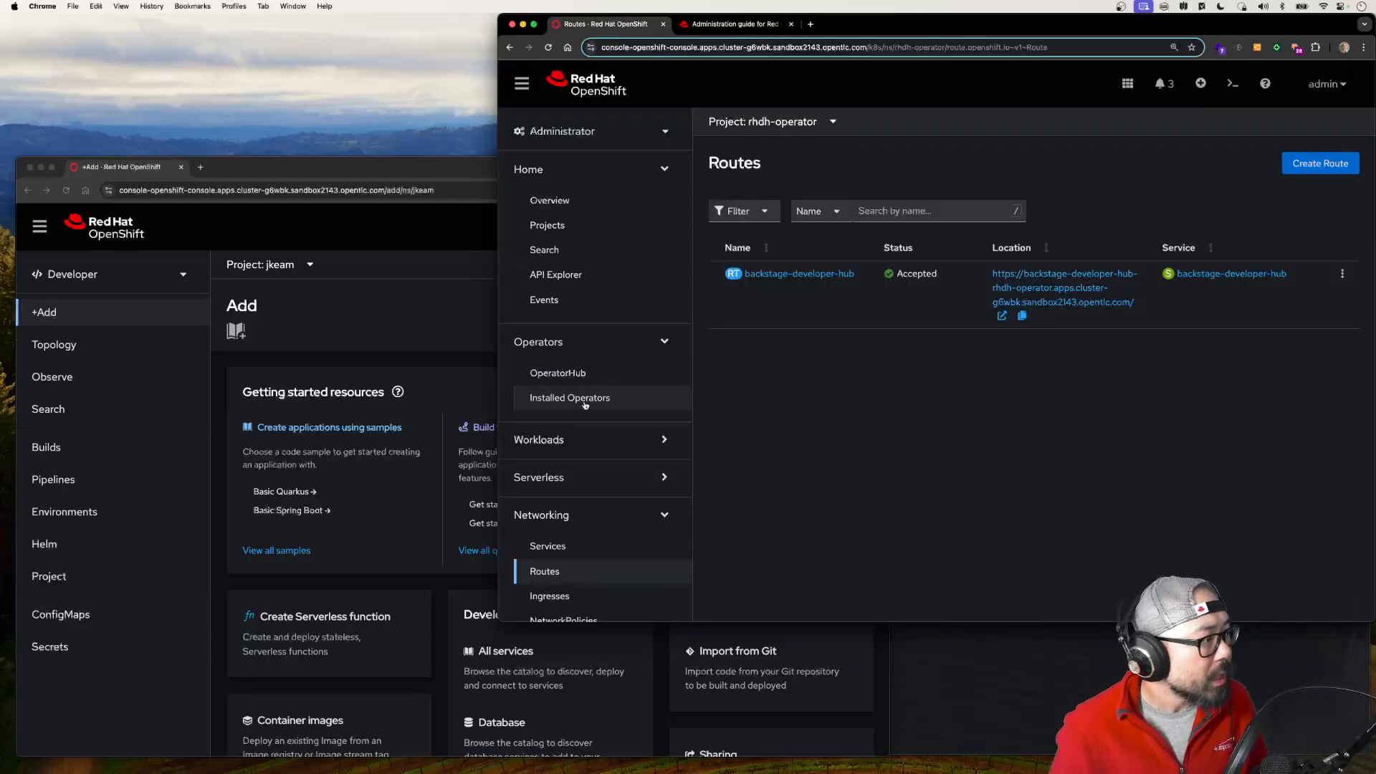
Step: Open the non-admin developer user's role bindings and inspect the user-settings role that is bound there
scroll(585, 405, "down", 10)
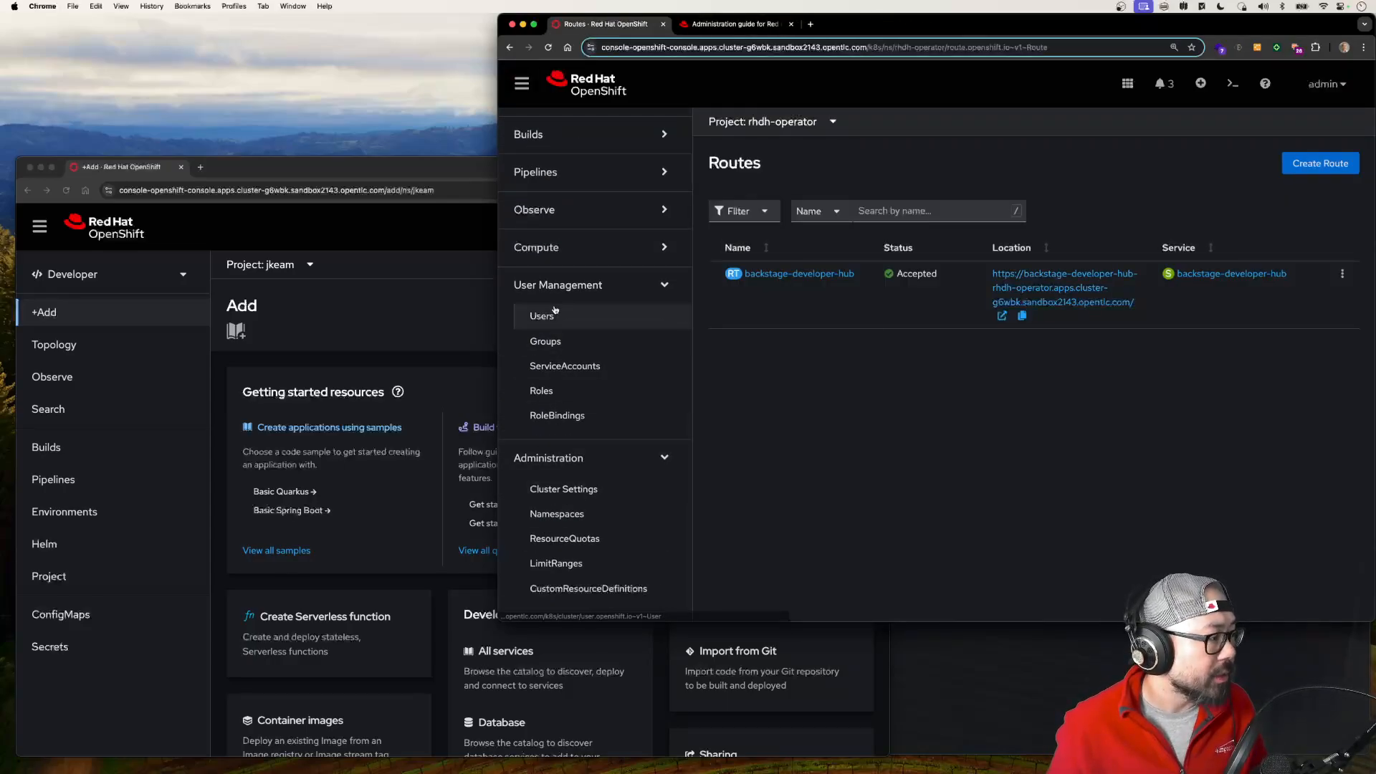
left_click(554, 312)
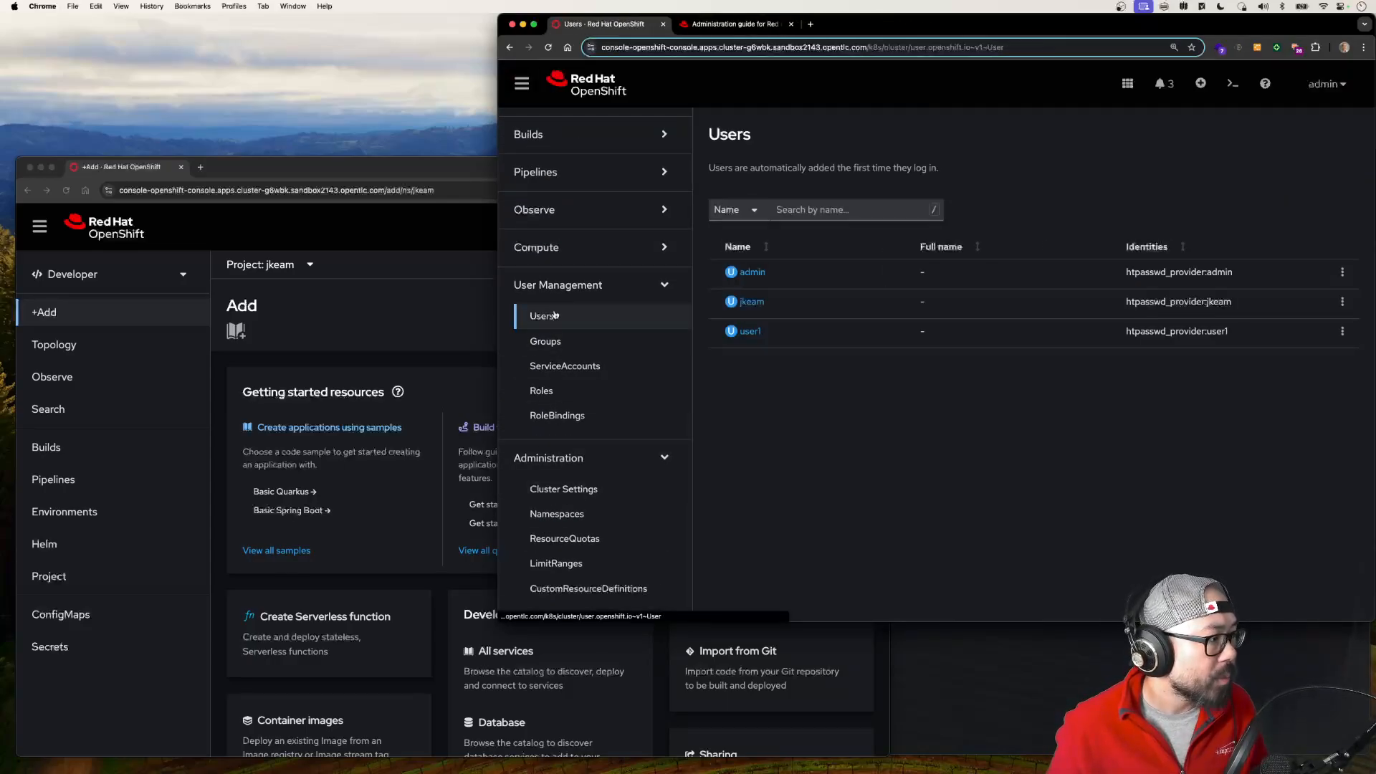
left_click(749, 304)
left_click(856, 190)
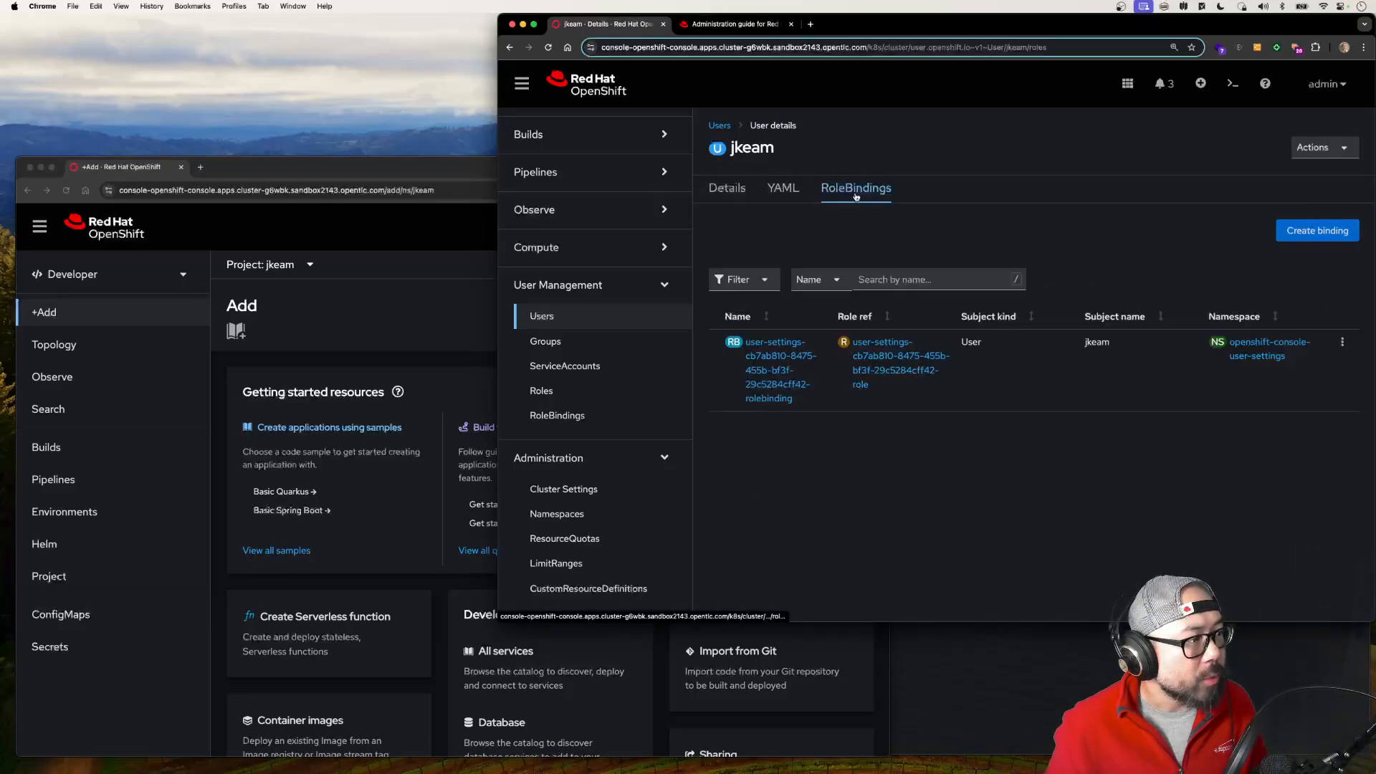
left_click(905, 383)
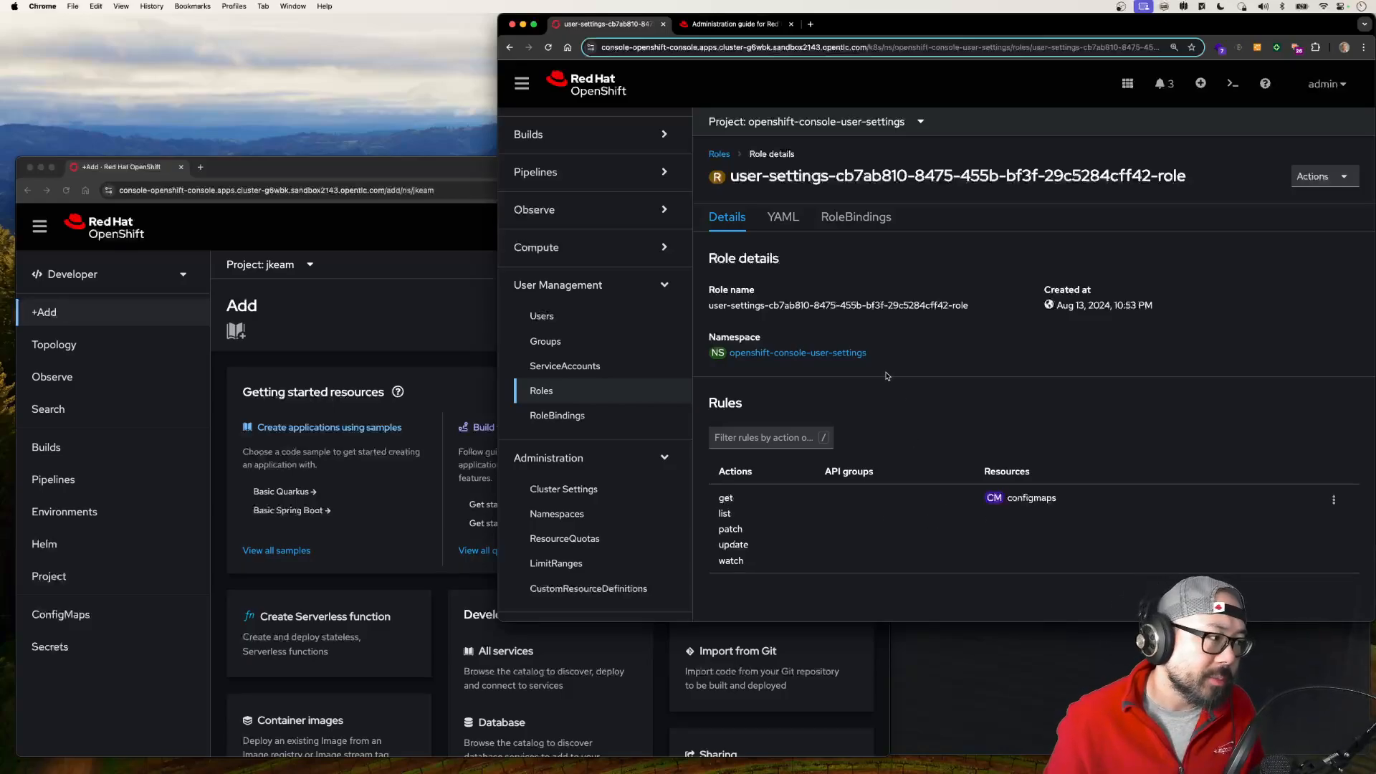
Step: Open the developers group, check its member users, and display its role bindings
left_click(553, 343)
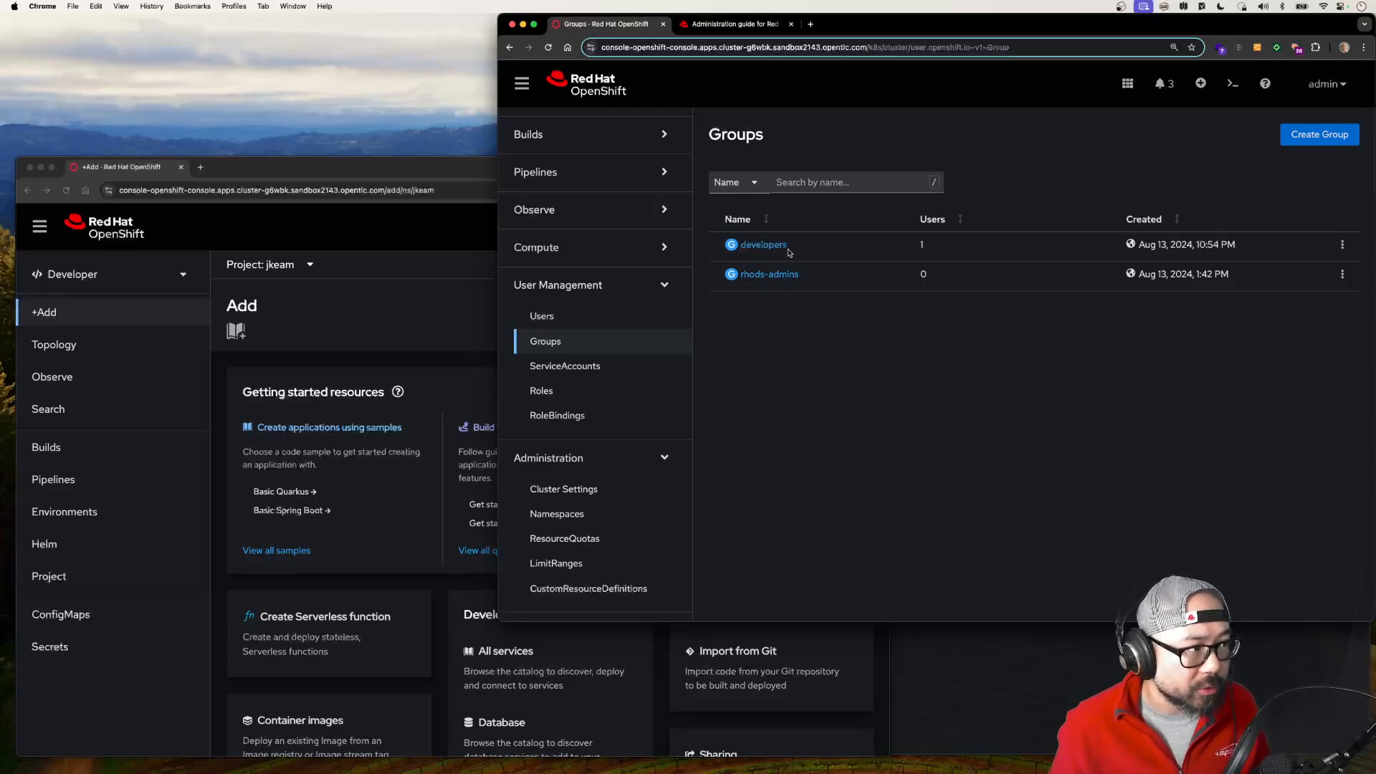
left_click_drag(919, 245, 945, 247)
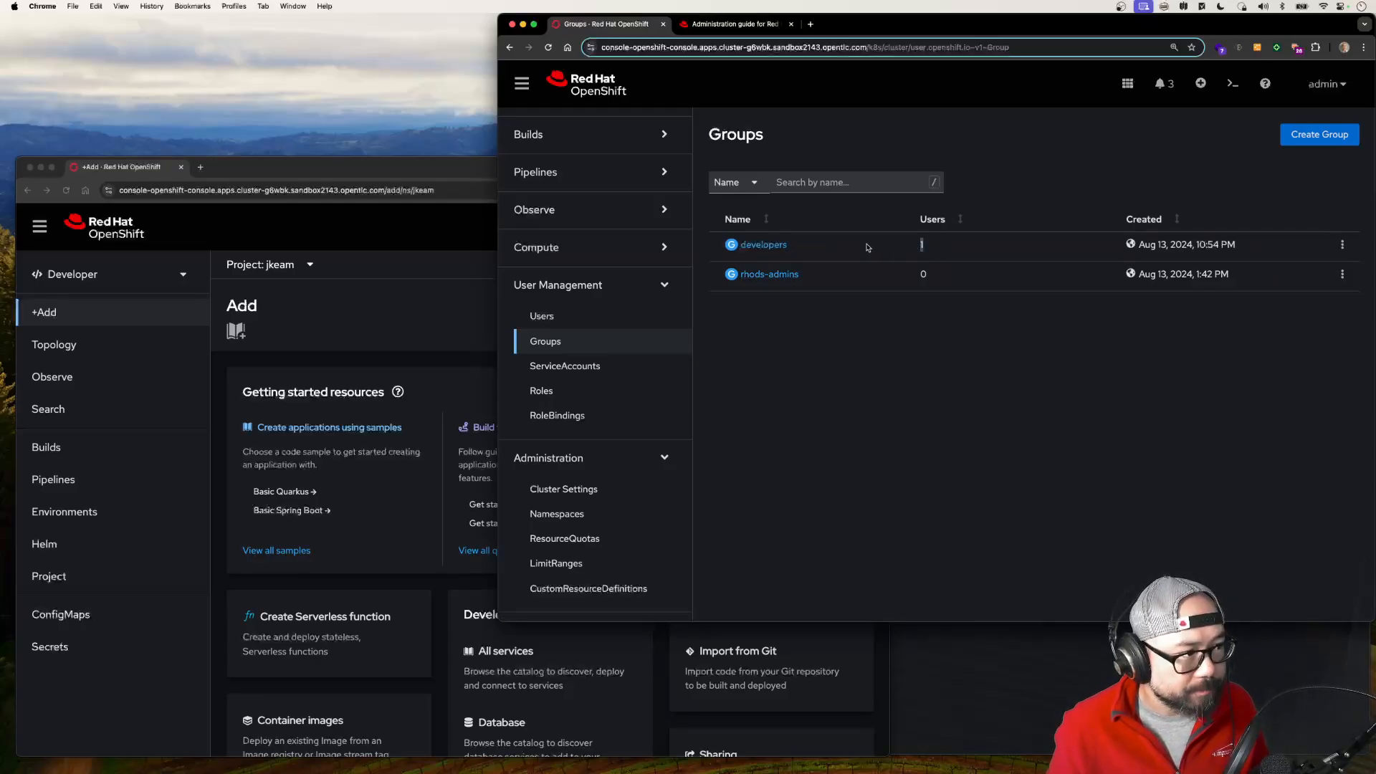
left_click(763, 244)
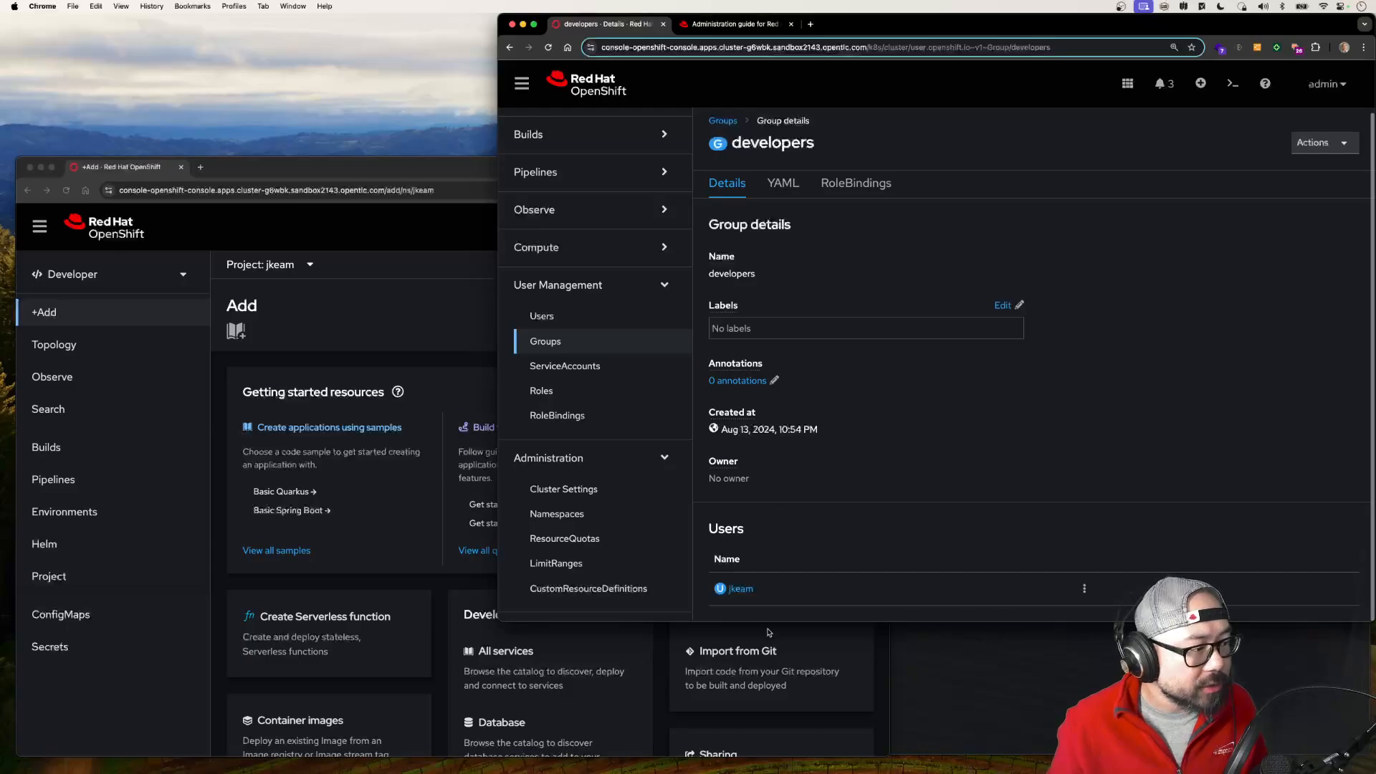
left_click(864, 186)
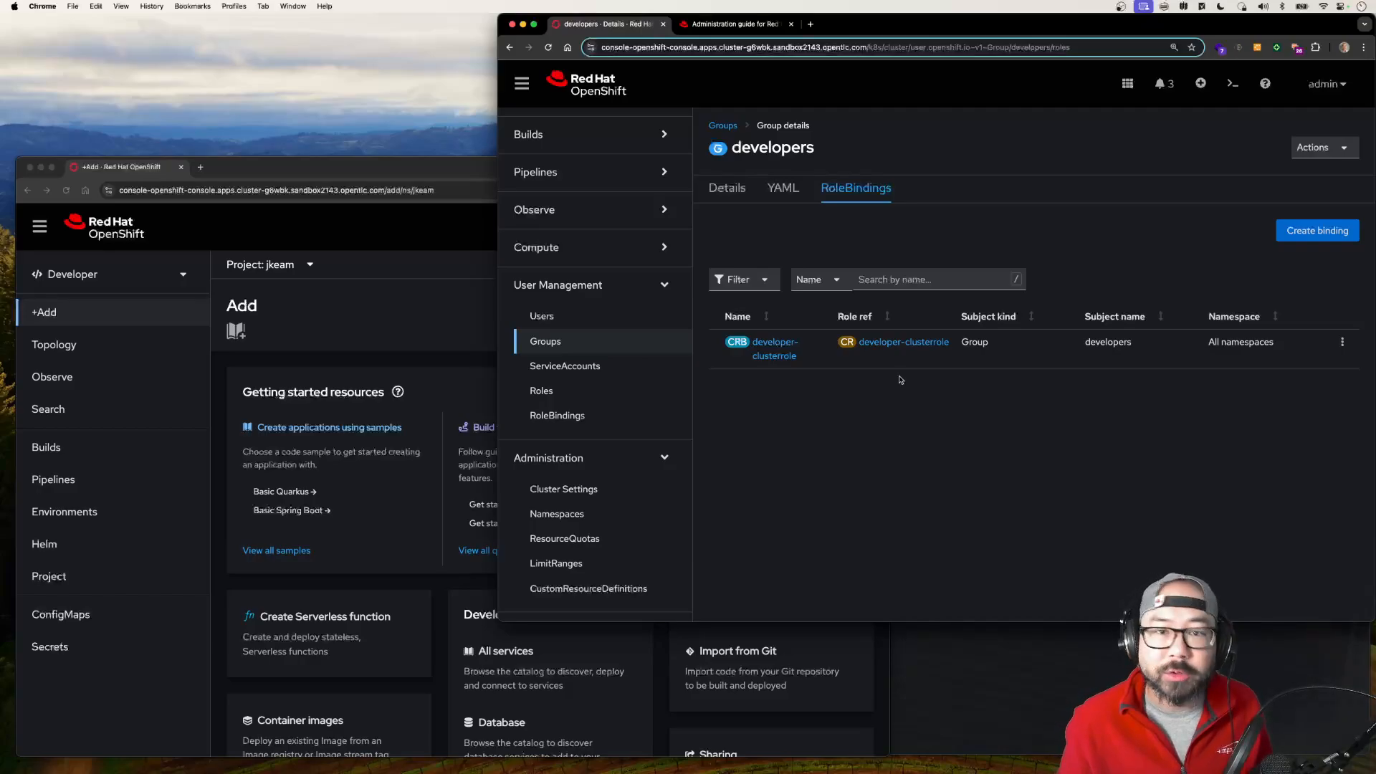
Step: Review the rules of the developer-clusterrole bound to the developers group
left_click(892, 344)
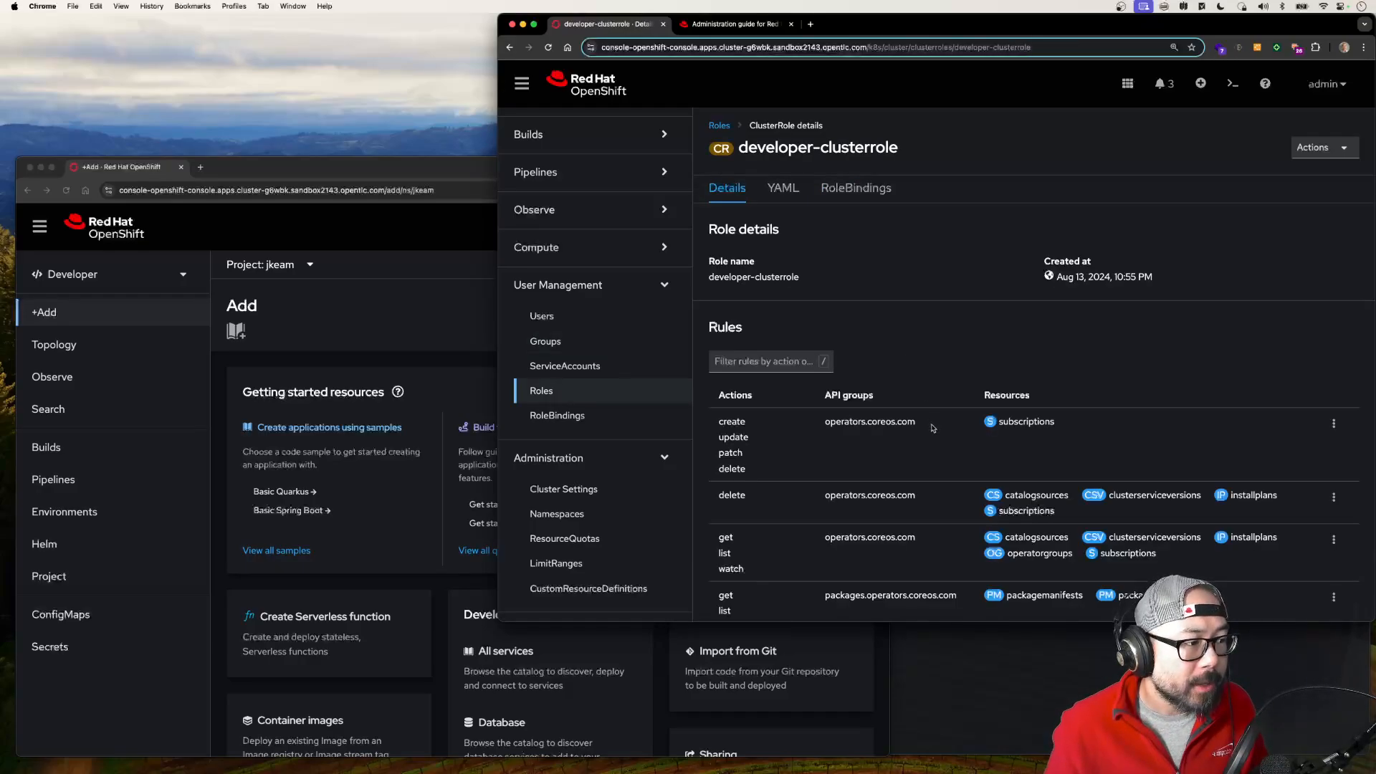
scroll(932, 427, "down", 5)
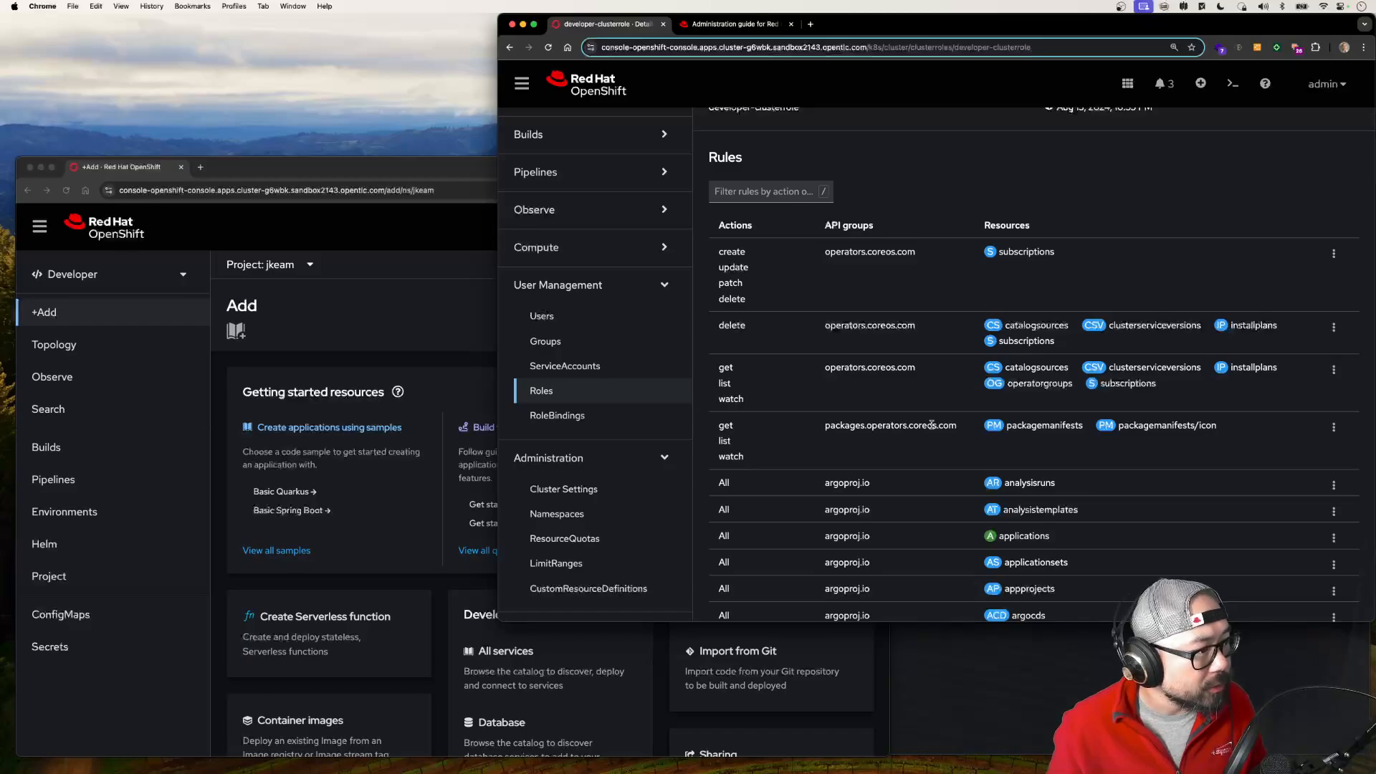
scroll(931, 424, "up", 5)
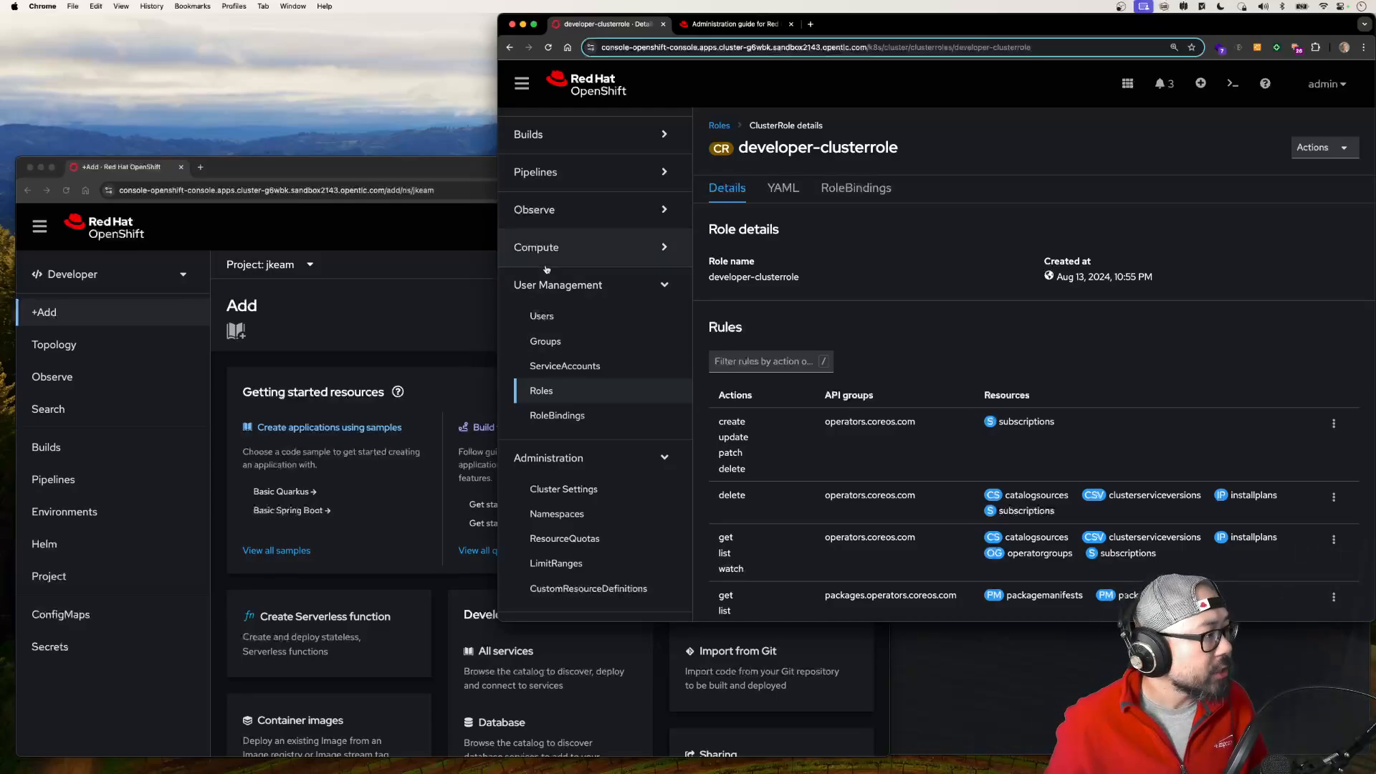
Step: Filter the installed operators by "developer" and list the Red Hat Developer Hub Operator's Backstage instances
scroll(554, 258, "up", 10)
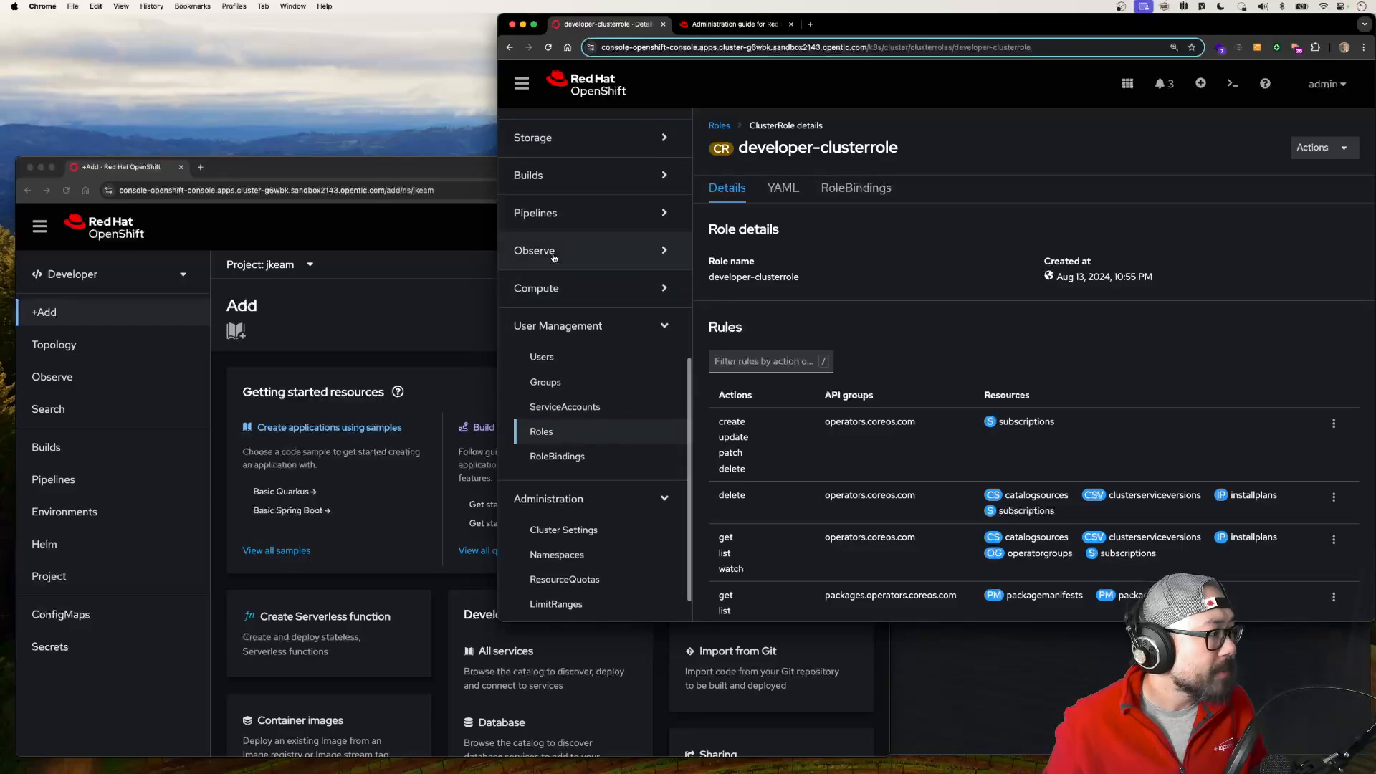
left_click(561, 401)
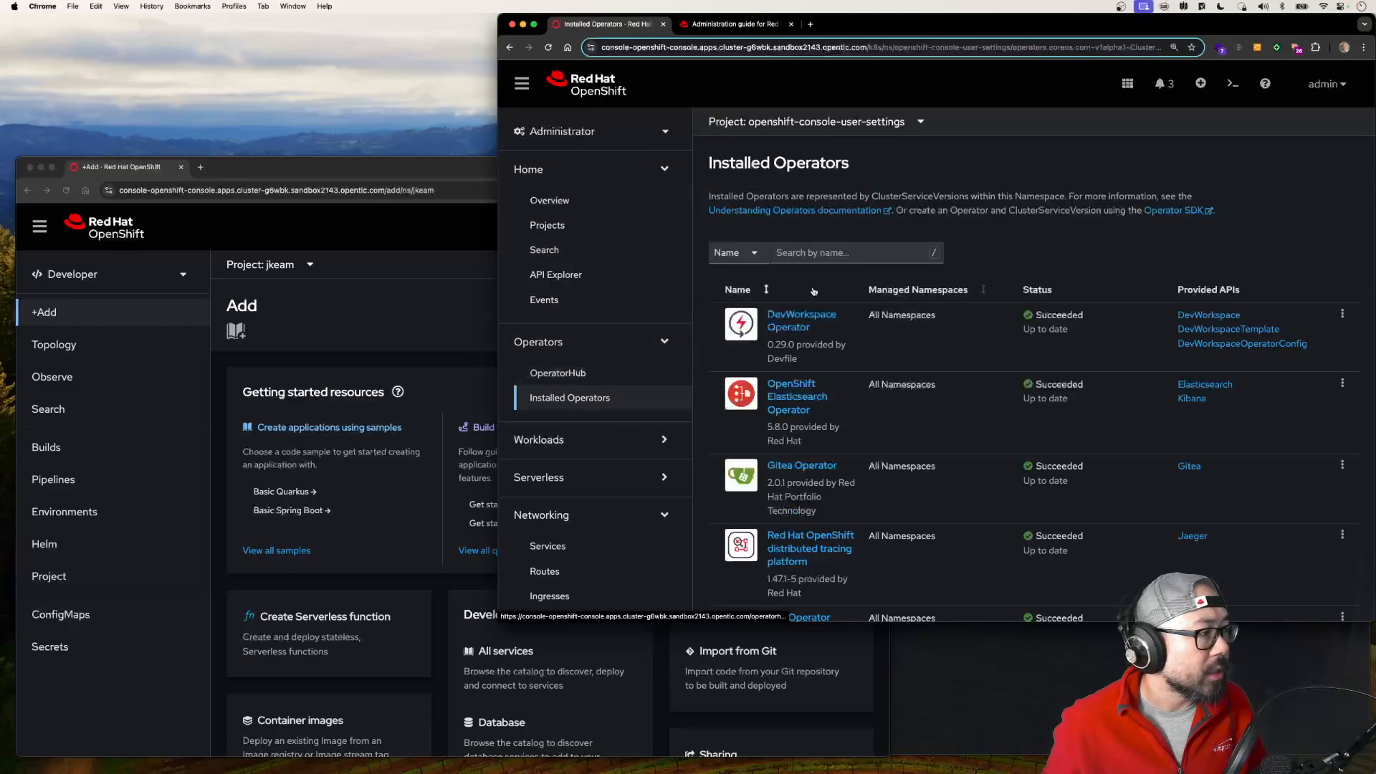
left_click(822, 256)
type("deve")
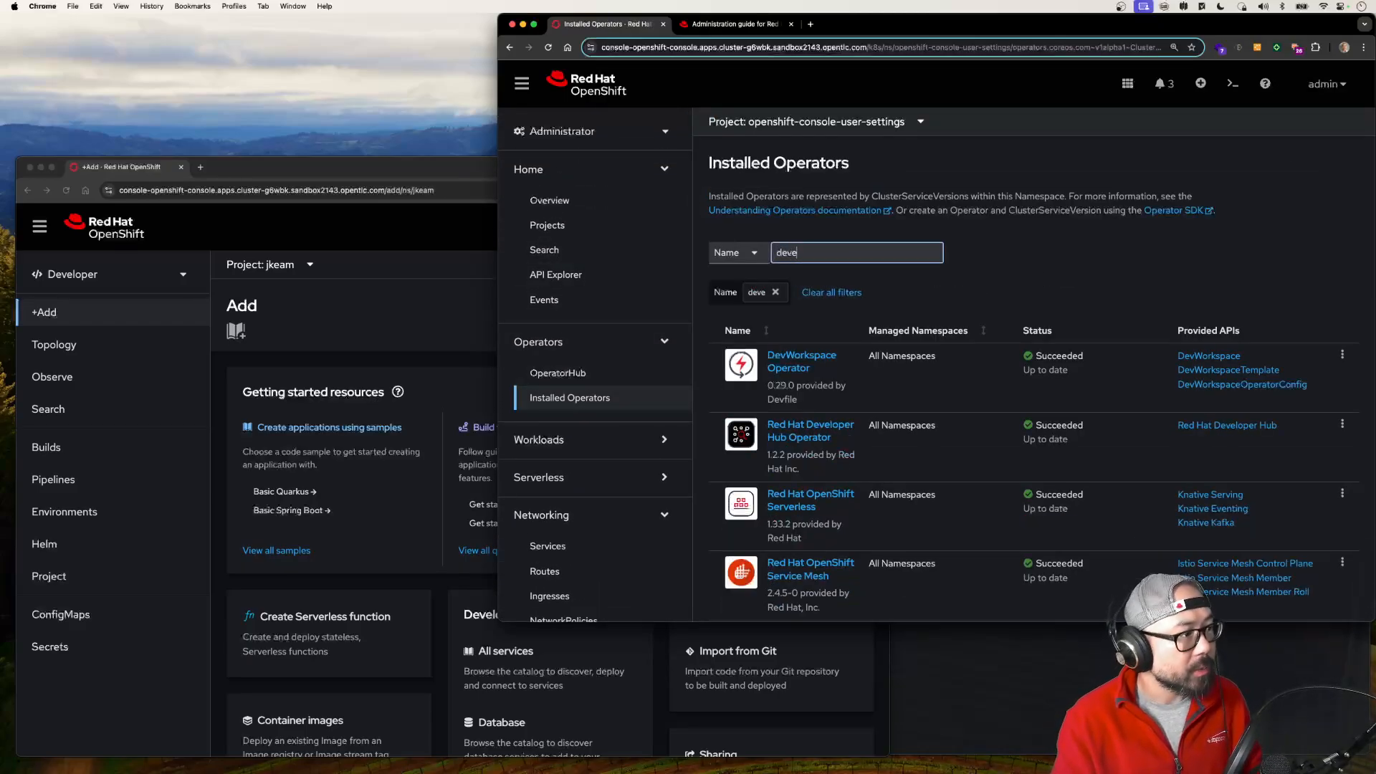
type("loper")
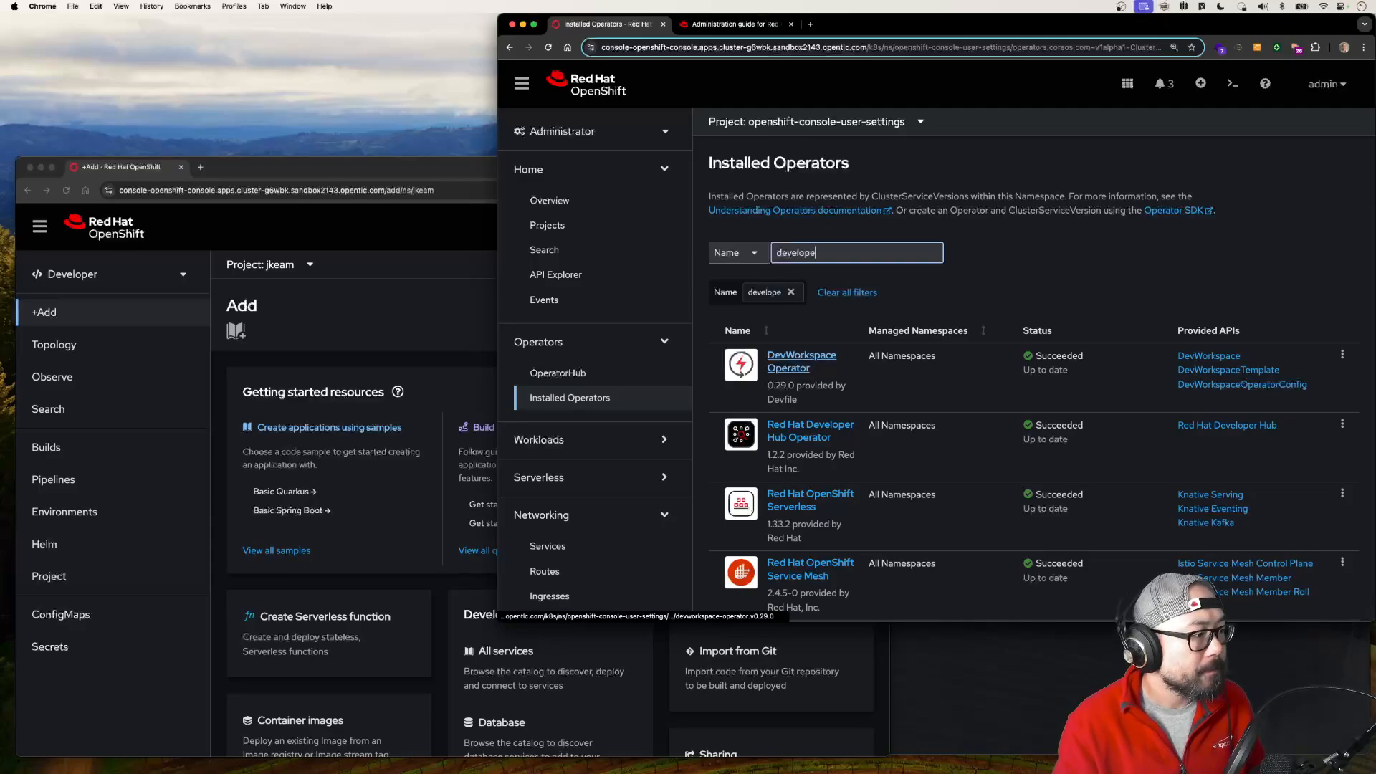
left_click(785, 369)
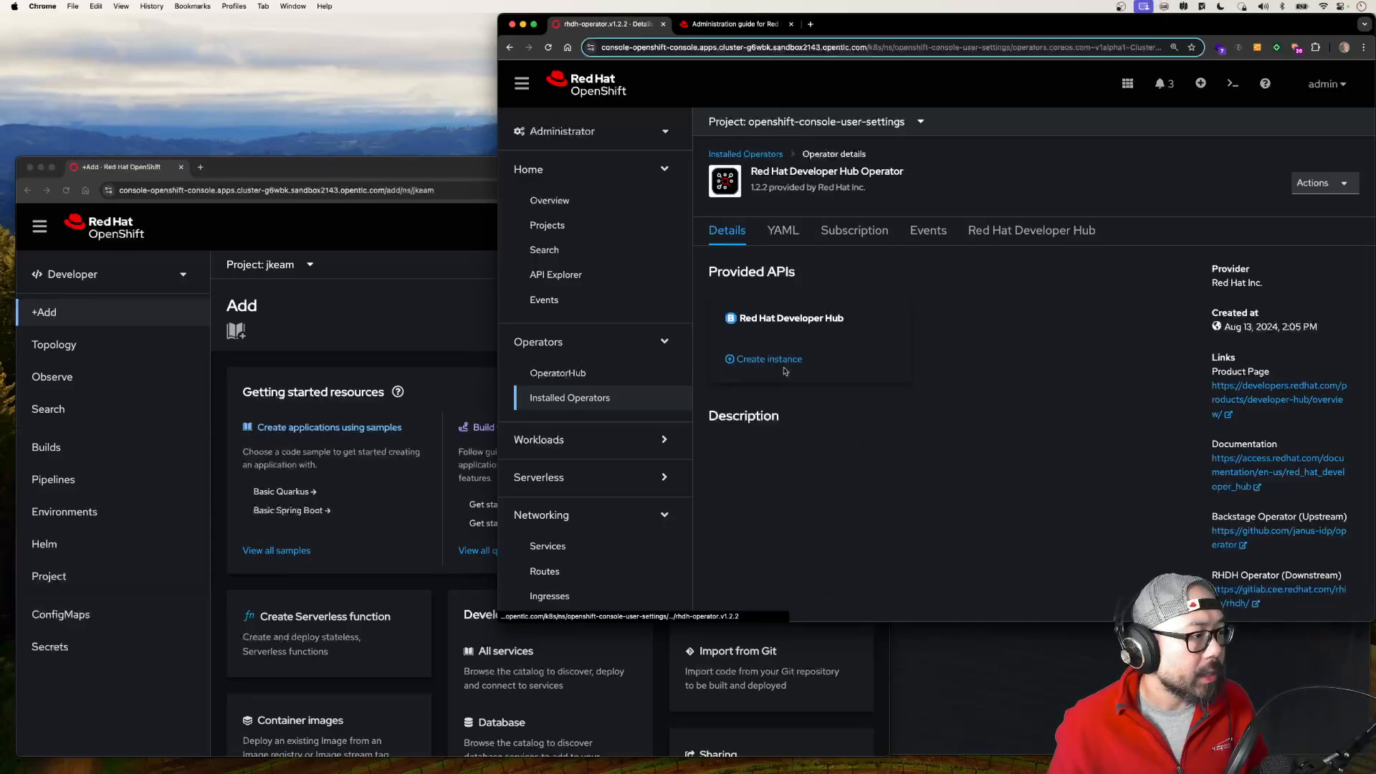
left_click(1031, 230)
Step: In the developer user's console window, open the Operator Backed catalog and filter it by "deve"
left_click(422, 360)
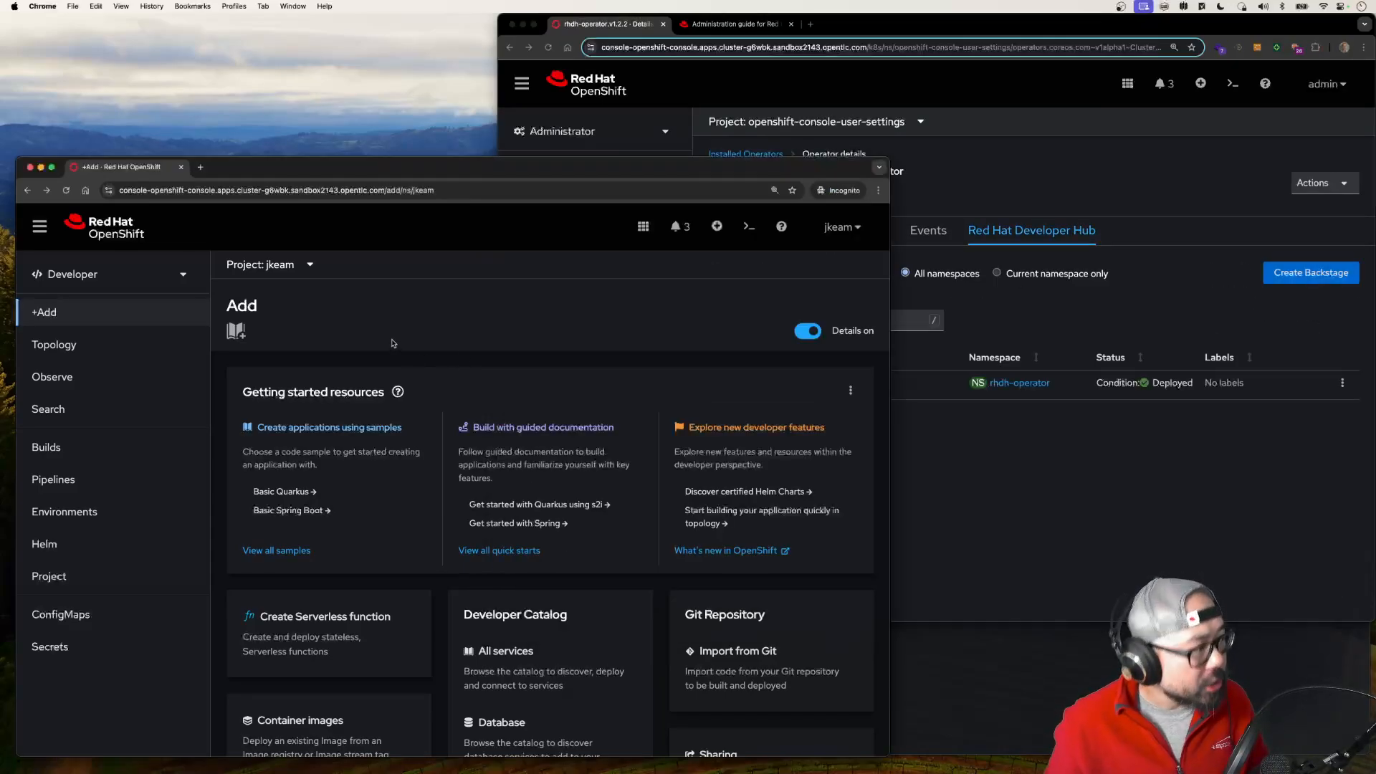
scroll(395, 448, "down", 2)
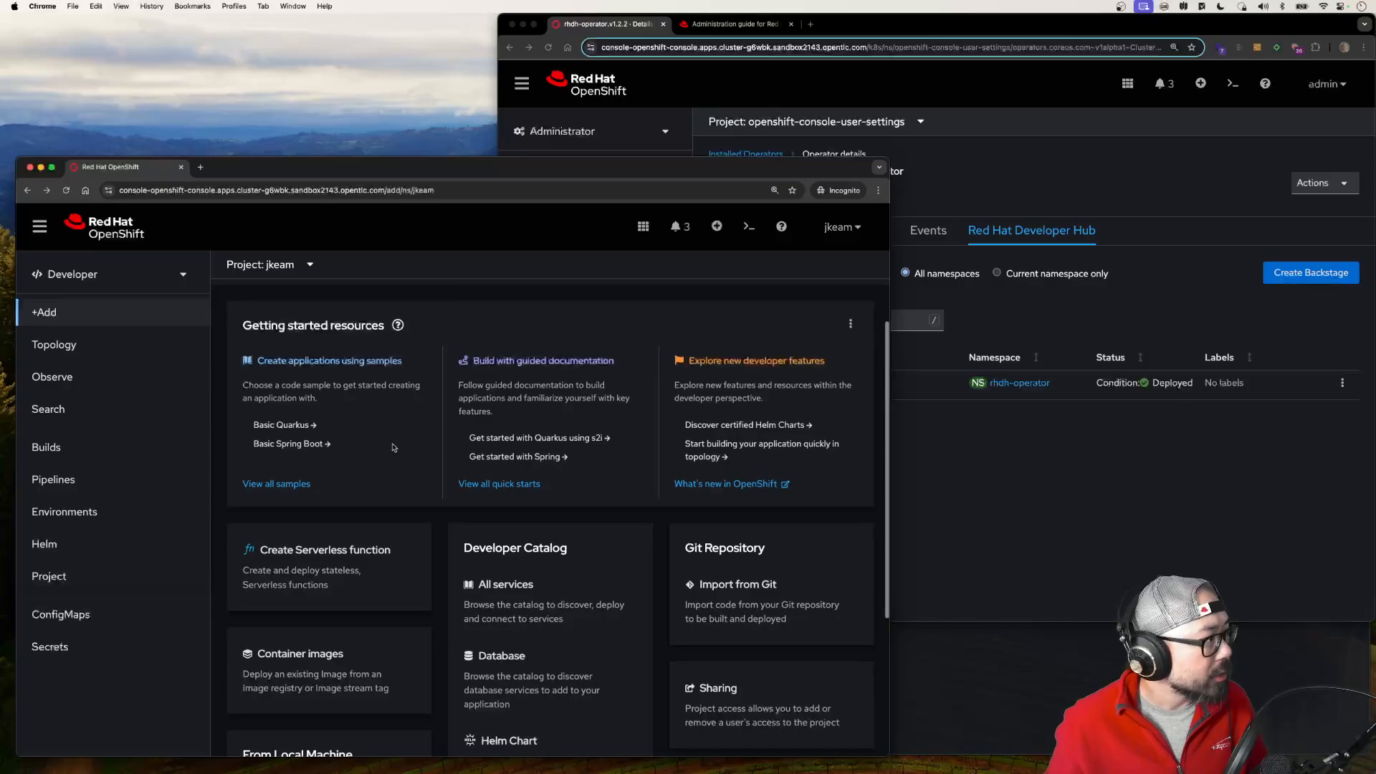
scroll(394, 448, "down", 4)
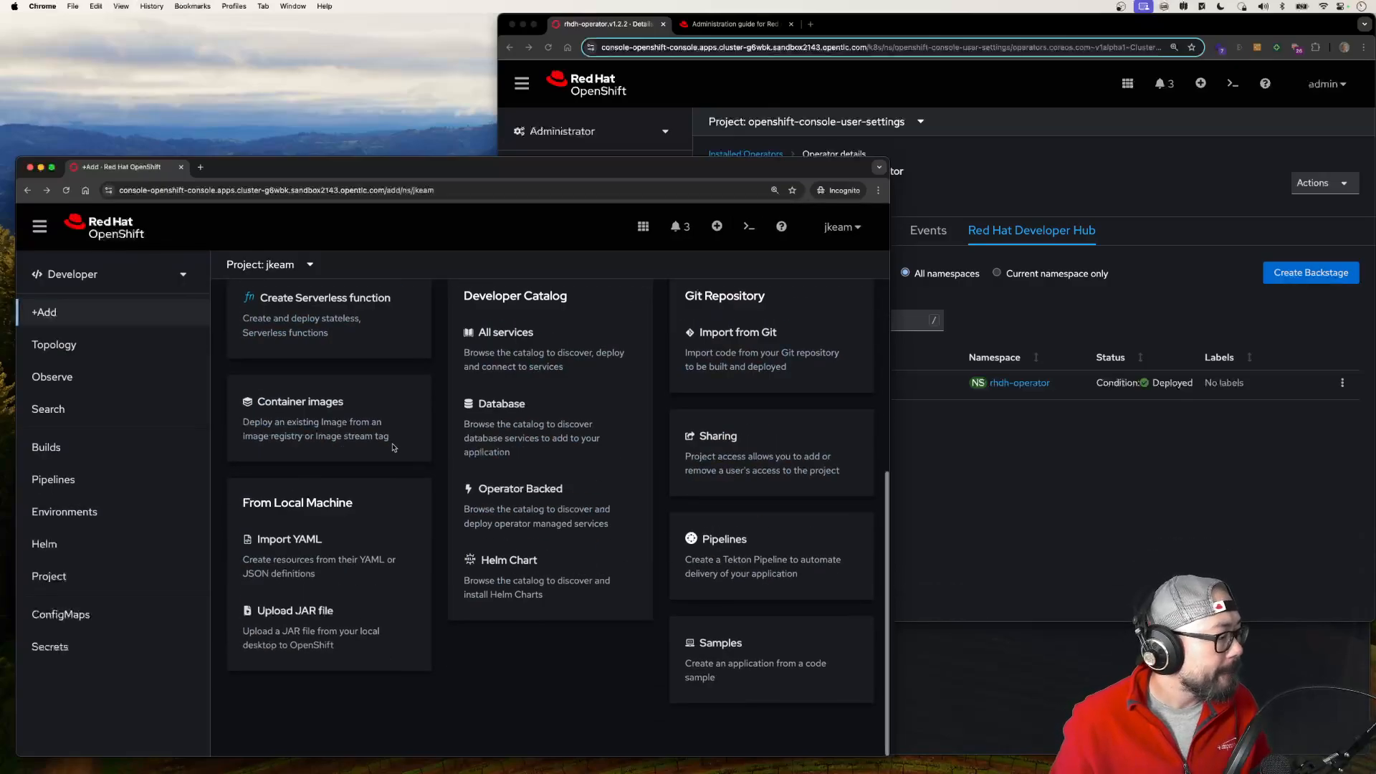
left_click(530, 502)
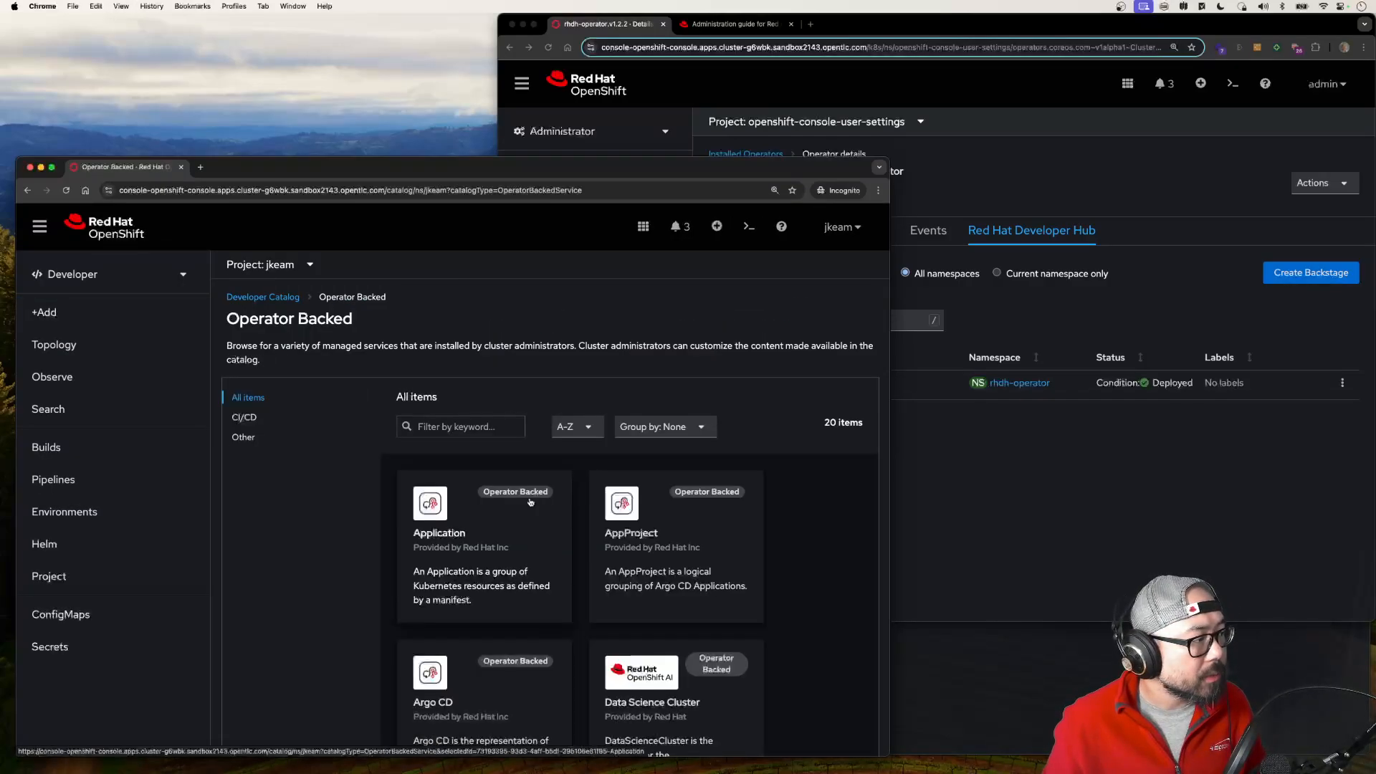
left_click(462, 420)
type("deve")
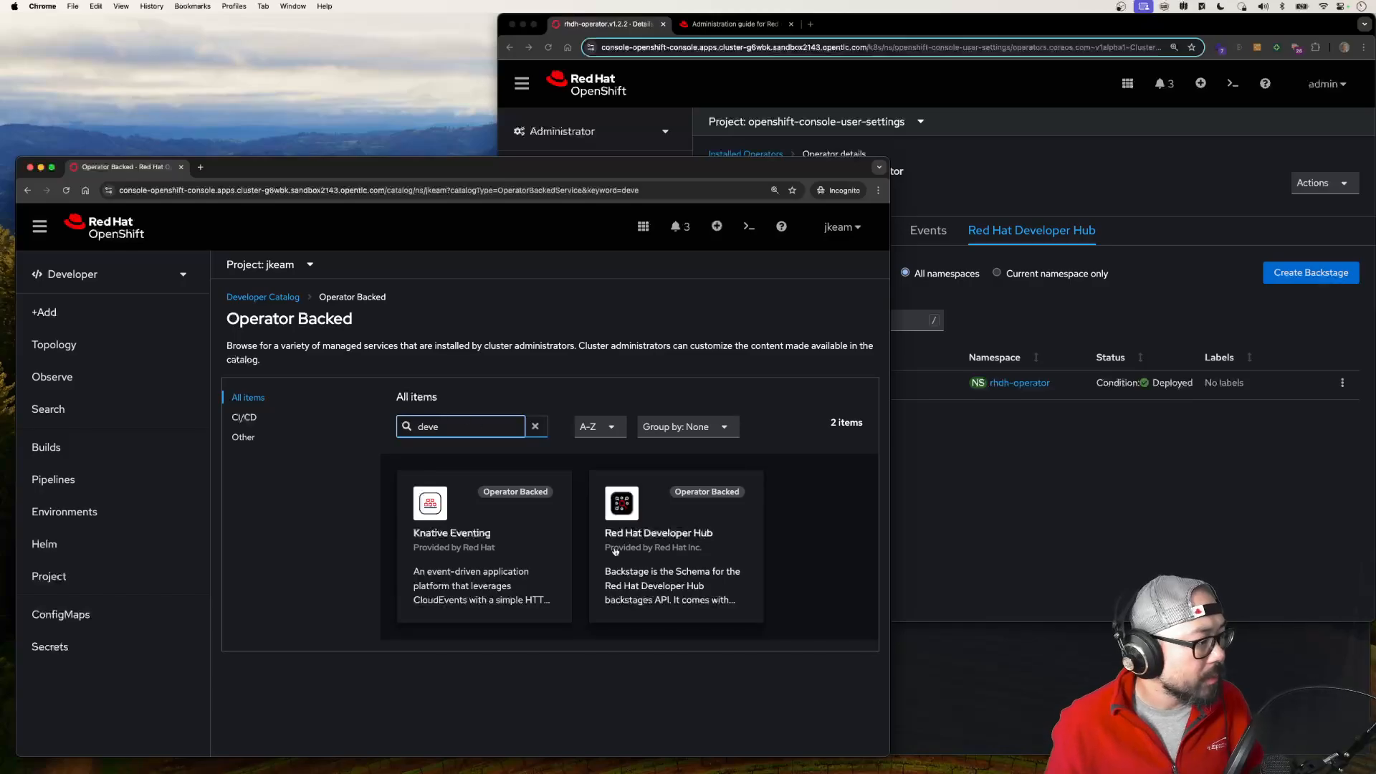
Step: Create a Red Hat Developer Hub instance in the developer user's project, keeping the name developer-hub
left_click(618, 551)
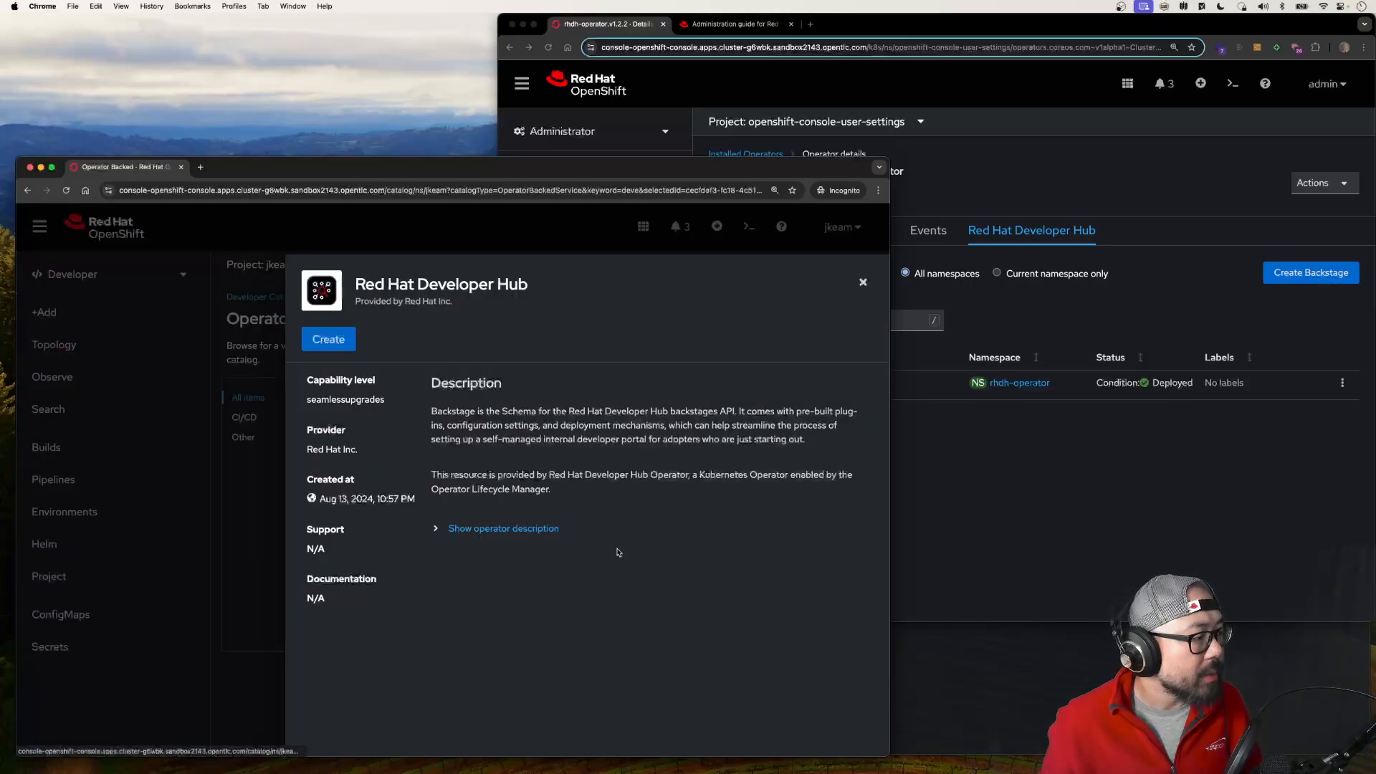
left_click(338, 344)
scroll(409, 502, "down", 5)
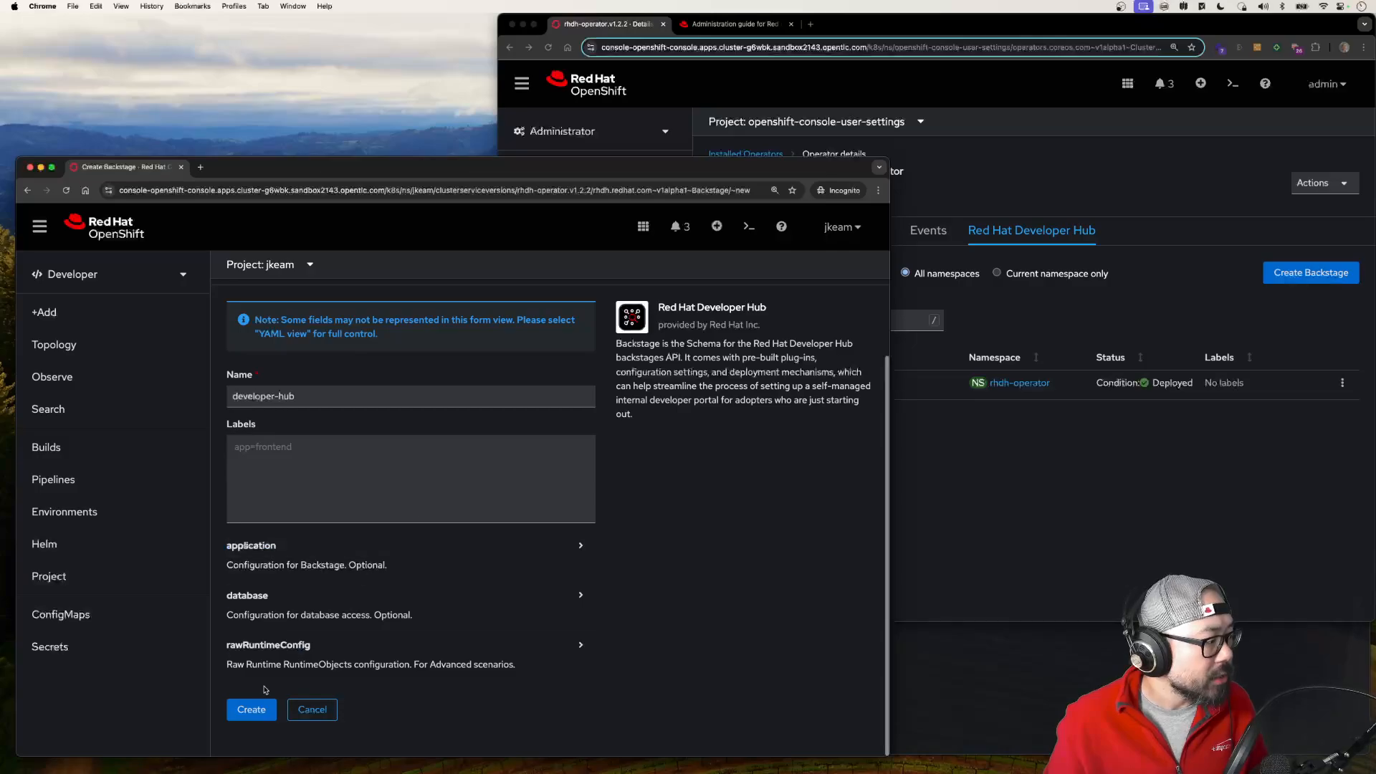
left_click(247, 708)
Step: From the administrator console, delete the developer-hub Backstage instance in the developer user's namespace
left_click(1021, 407)
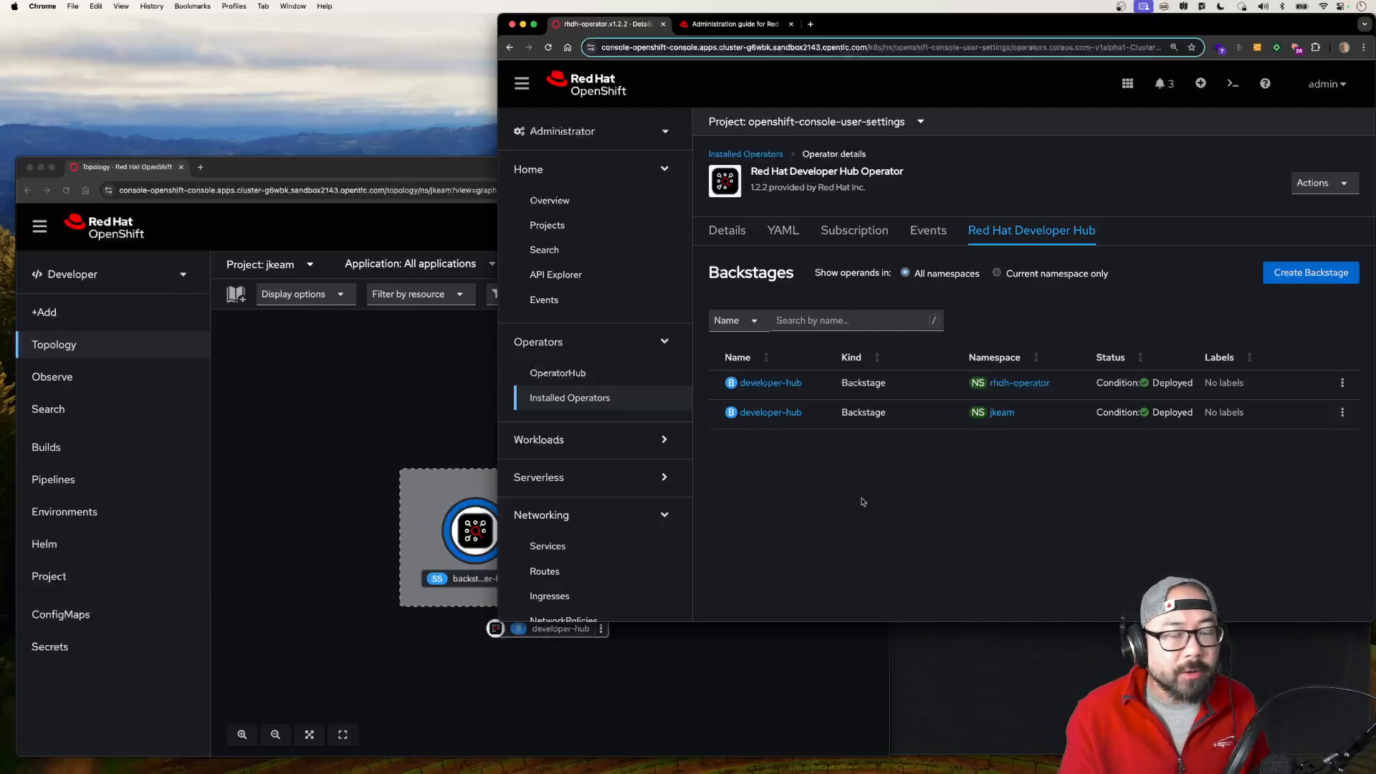
left_click(1342, 412)
left_click(1308, 465)
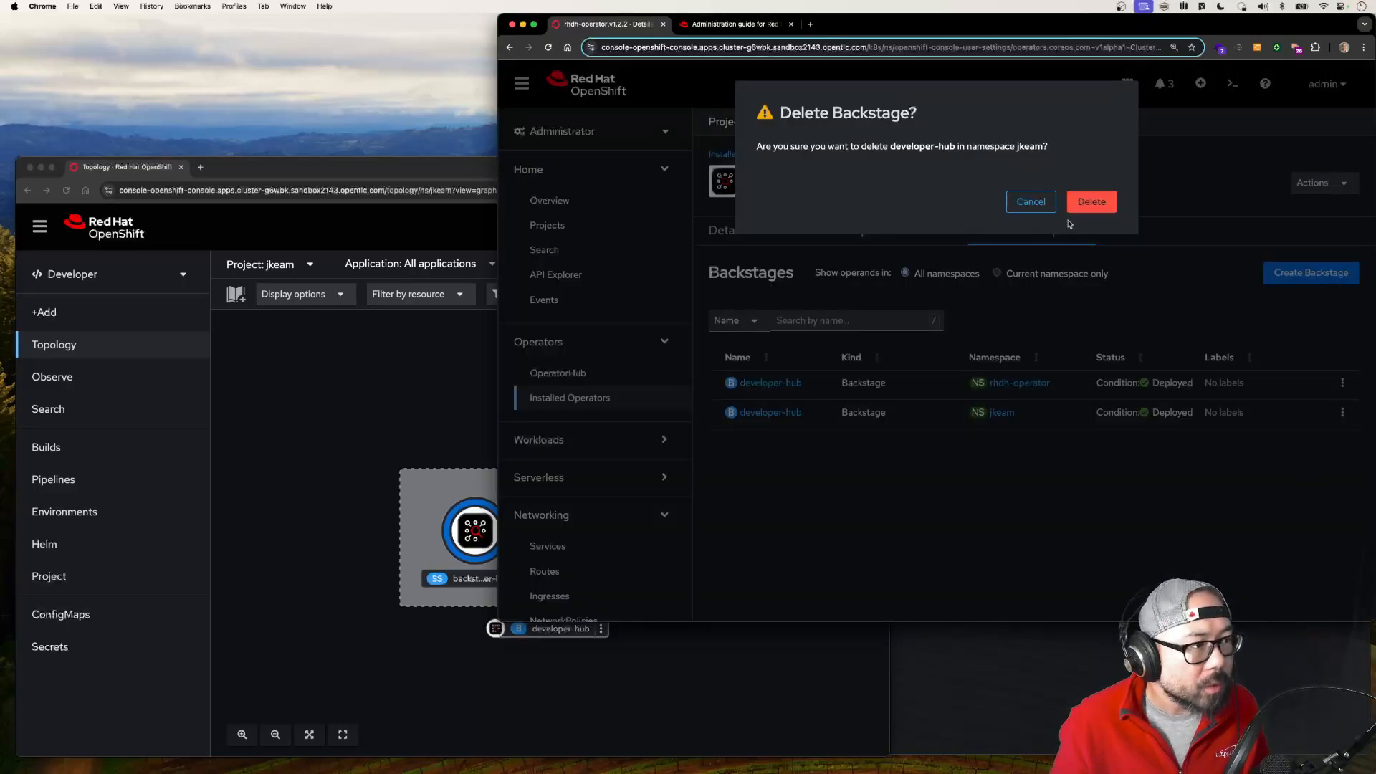
left_click(1086, 203)
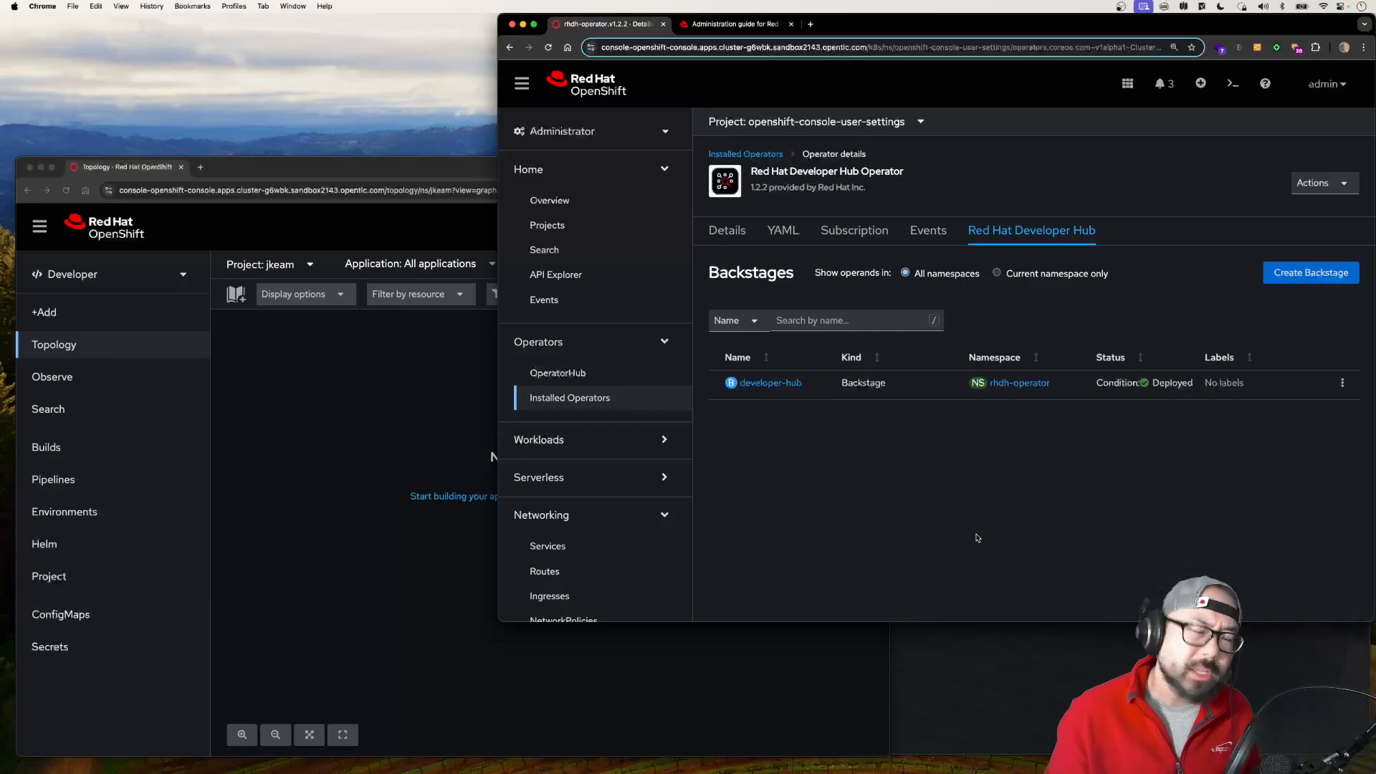
Step: Return to the Add page in the developer user's console and examine the Developer Catalog's Operator Backed option
left_click(359, 415)
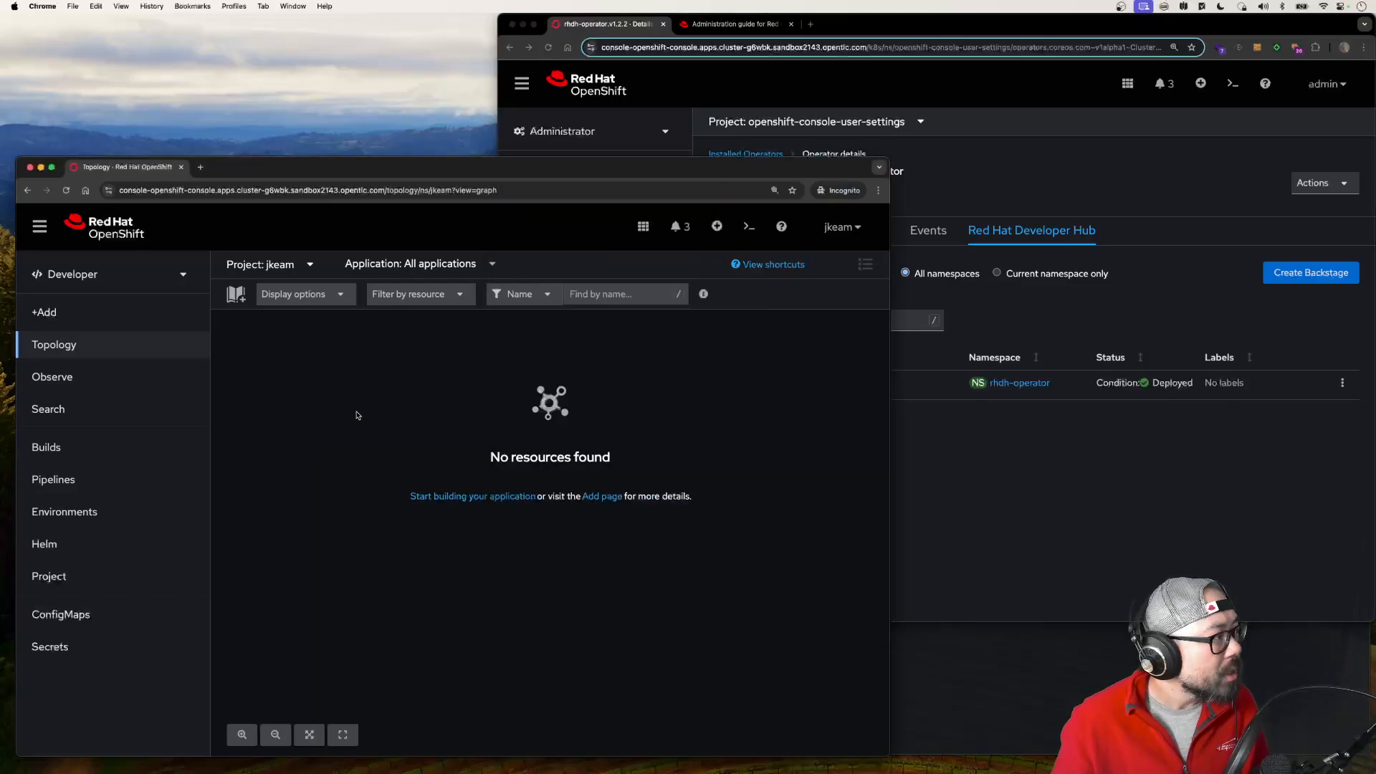
left_click(127, 318)
scroll(534, 628, "down", 5)
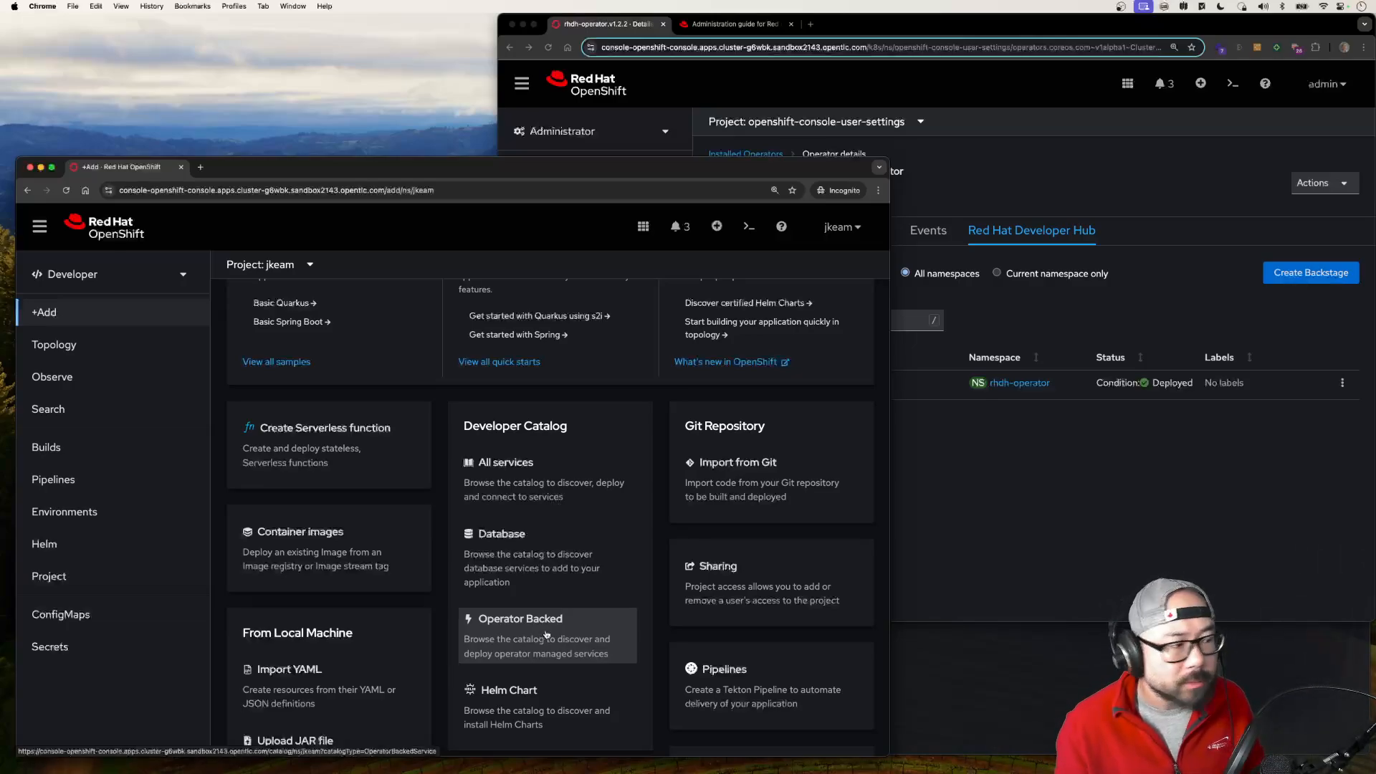
scroll(546, 634, "down", 1)
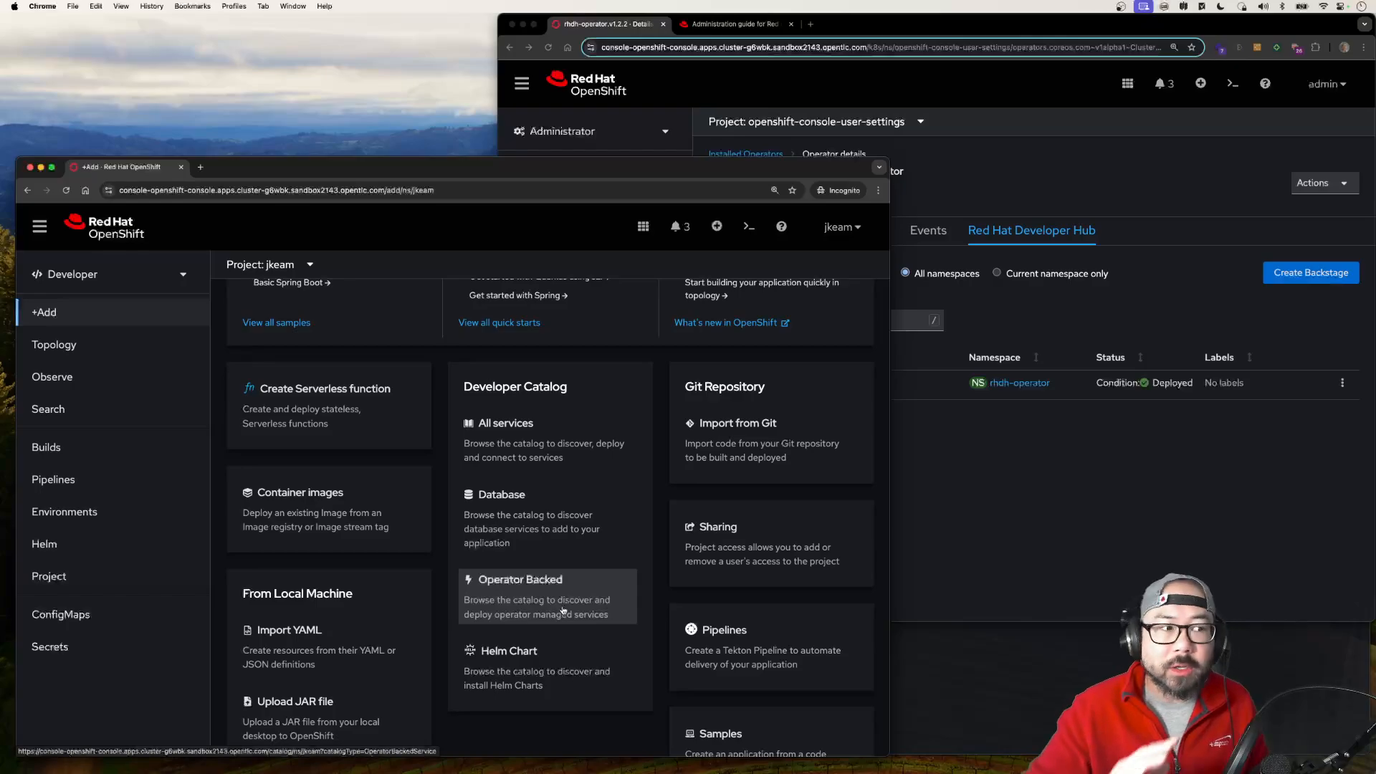
Step: In the administrator's console window, open the Cluster Settings configuration resources and filter them by "console"
left_click(948, 495)
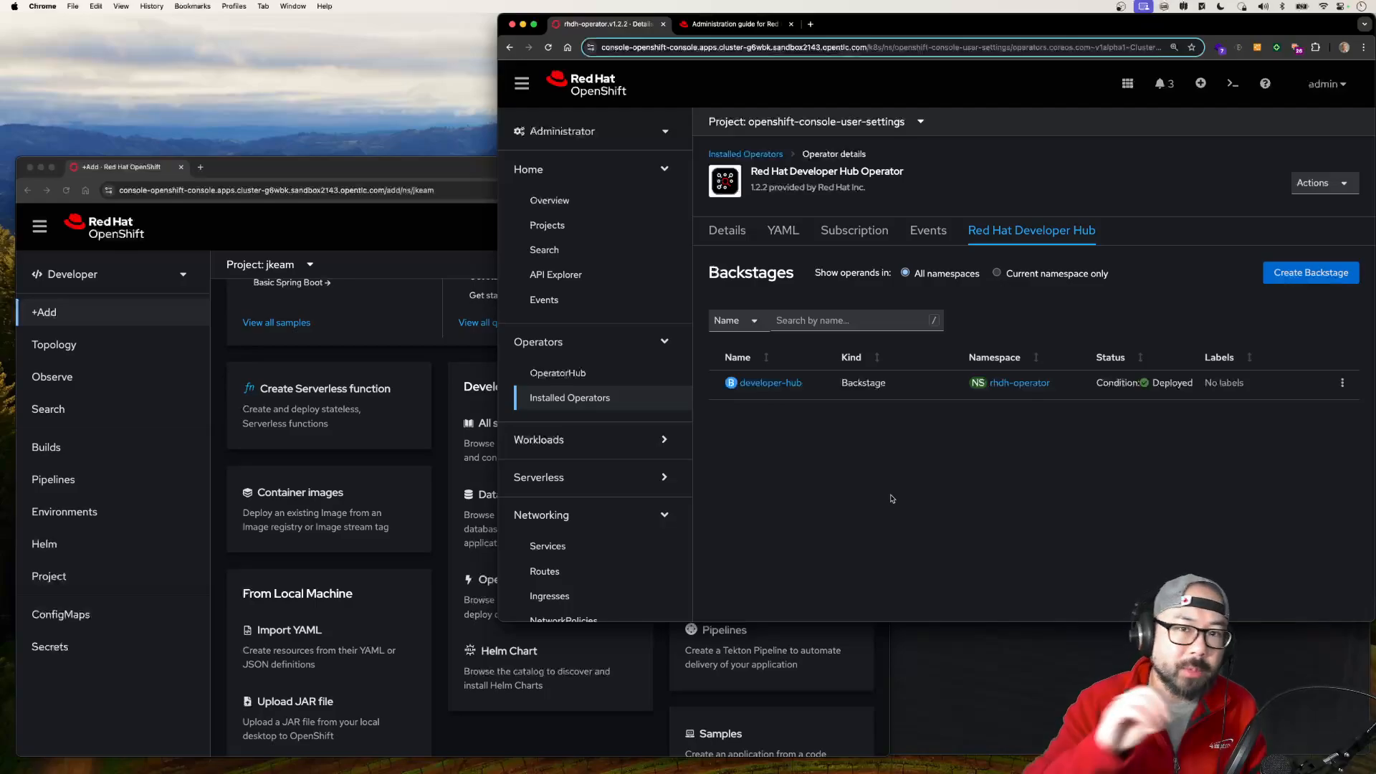
scroll(574, 496, "down", 8)
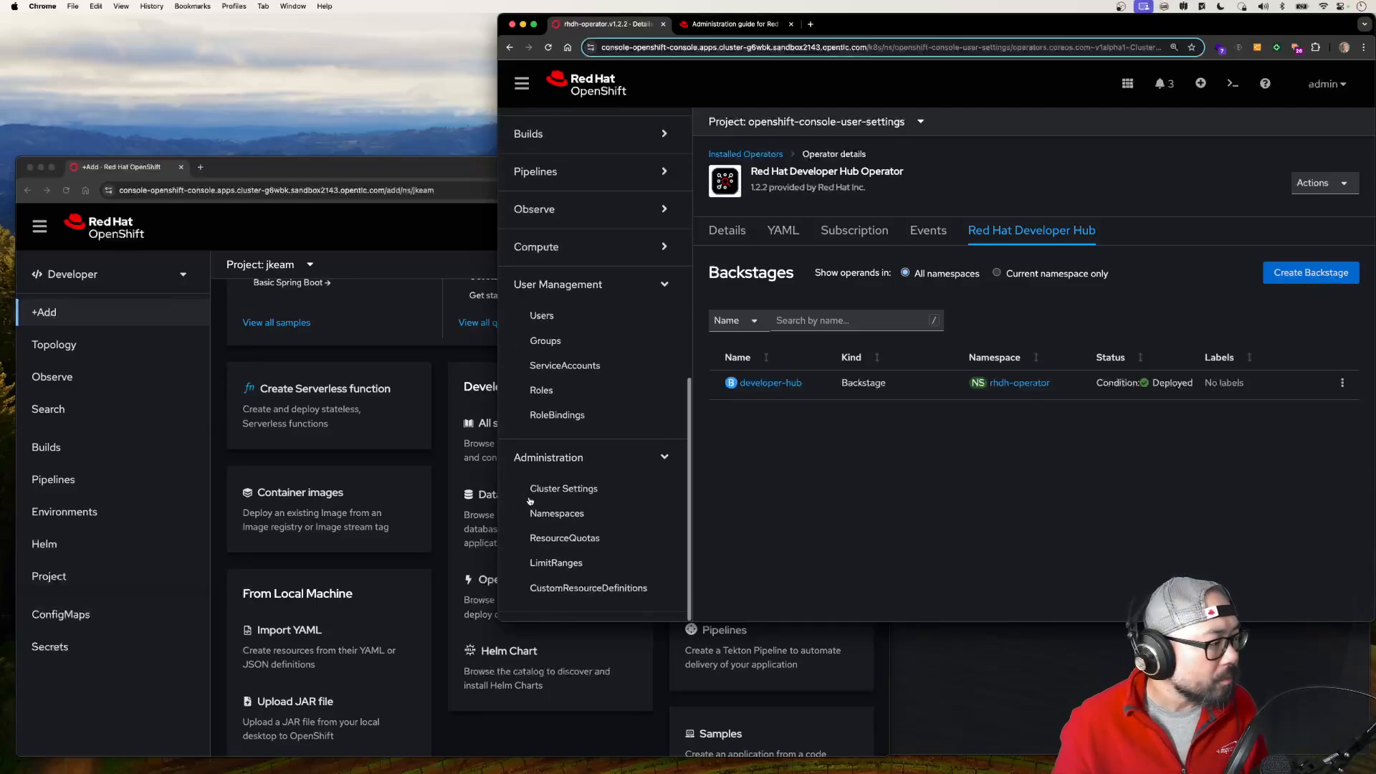
left_click(575, 491)
left_click(919, 174)
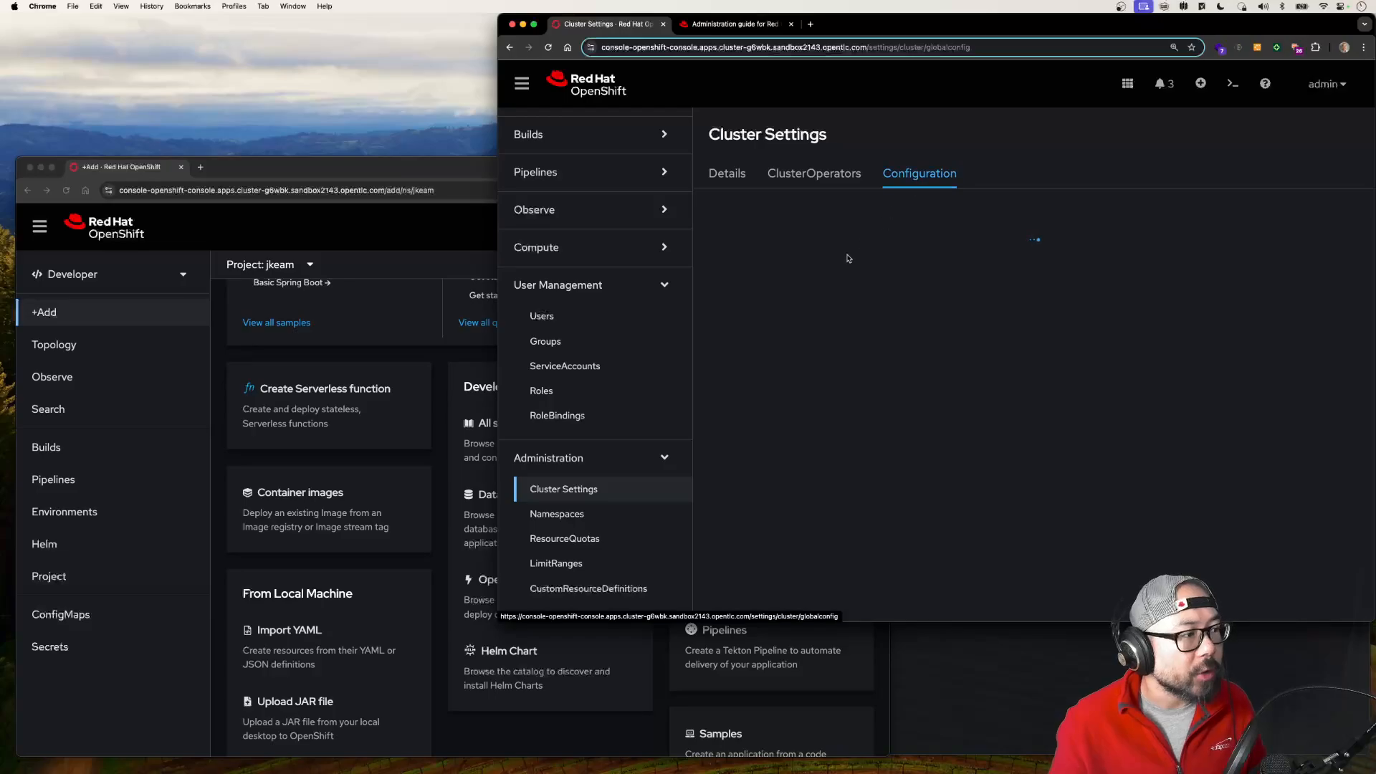
left_click(809, 241)
type("console")
Step: Open the Console resource of operator.openshift.io and bring up its cluster-wide console customization page
left_click(786, 372)
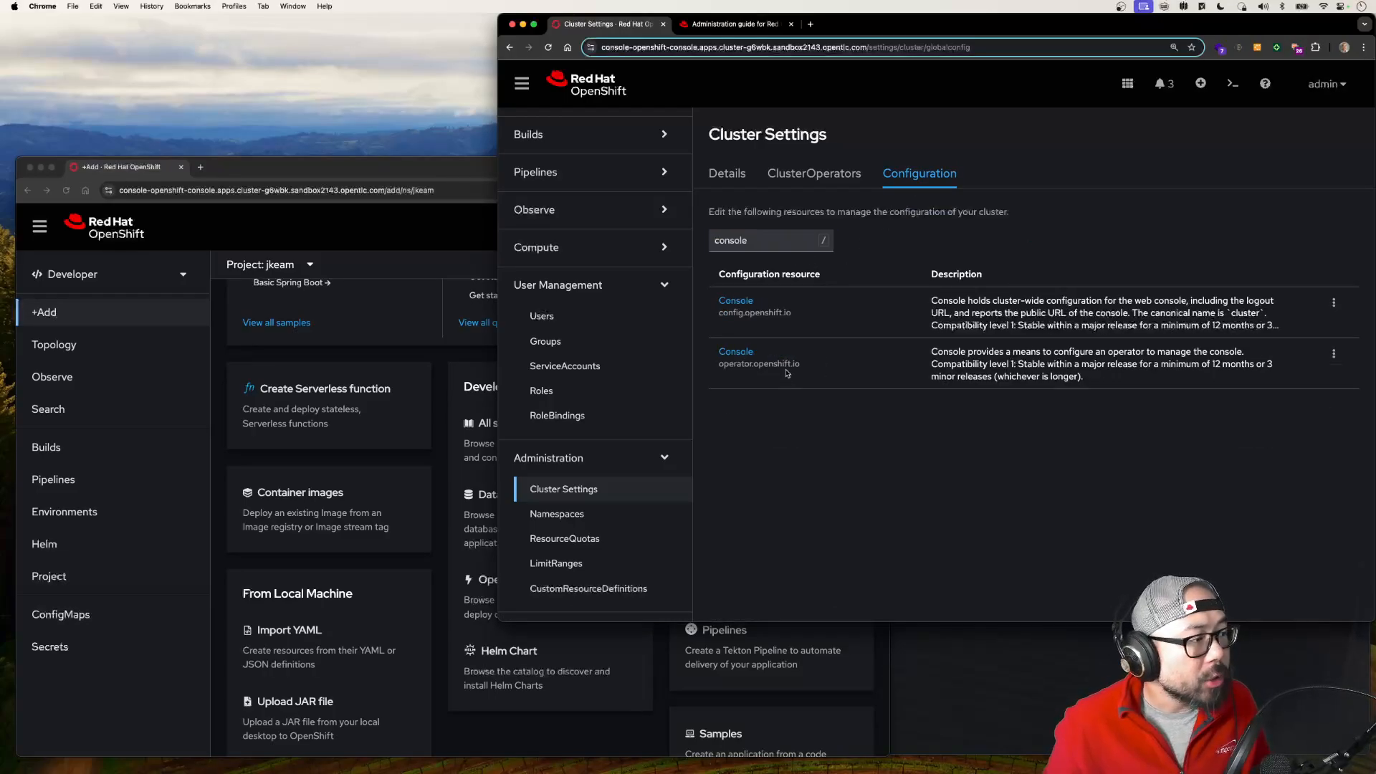
double_click(734, 364)
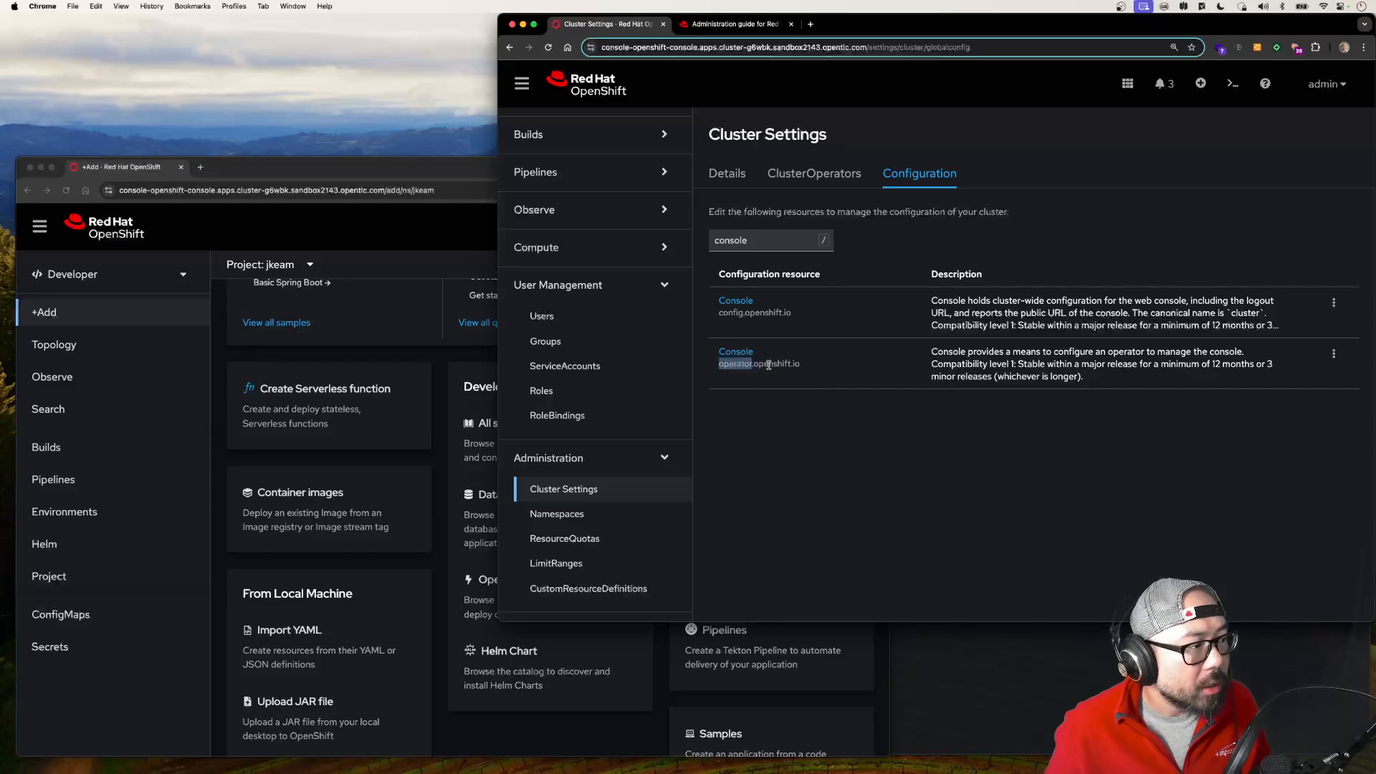
left_click(742, 352)
left_click(1316, 154)
left_click(1322, 176)
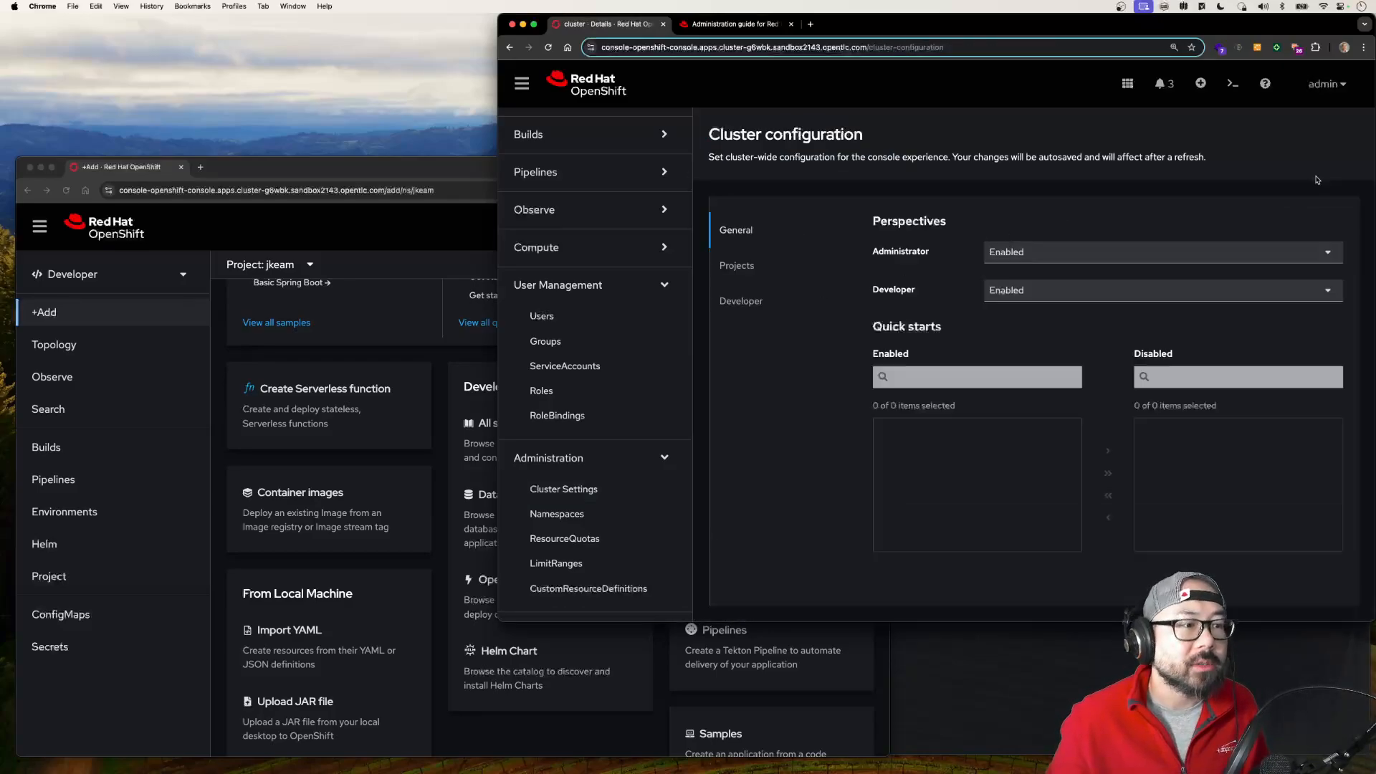
Step: Show the Developer section's Developer catalog type settings and compare them with the Developer Catalog on the developer user's Add page
left_click(745, 300)
scroll(793, 450, "down", 10)
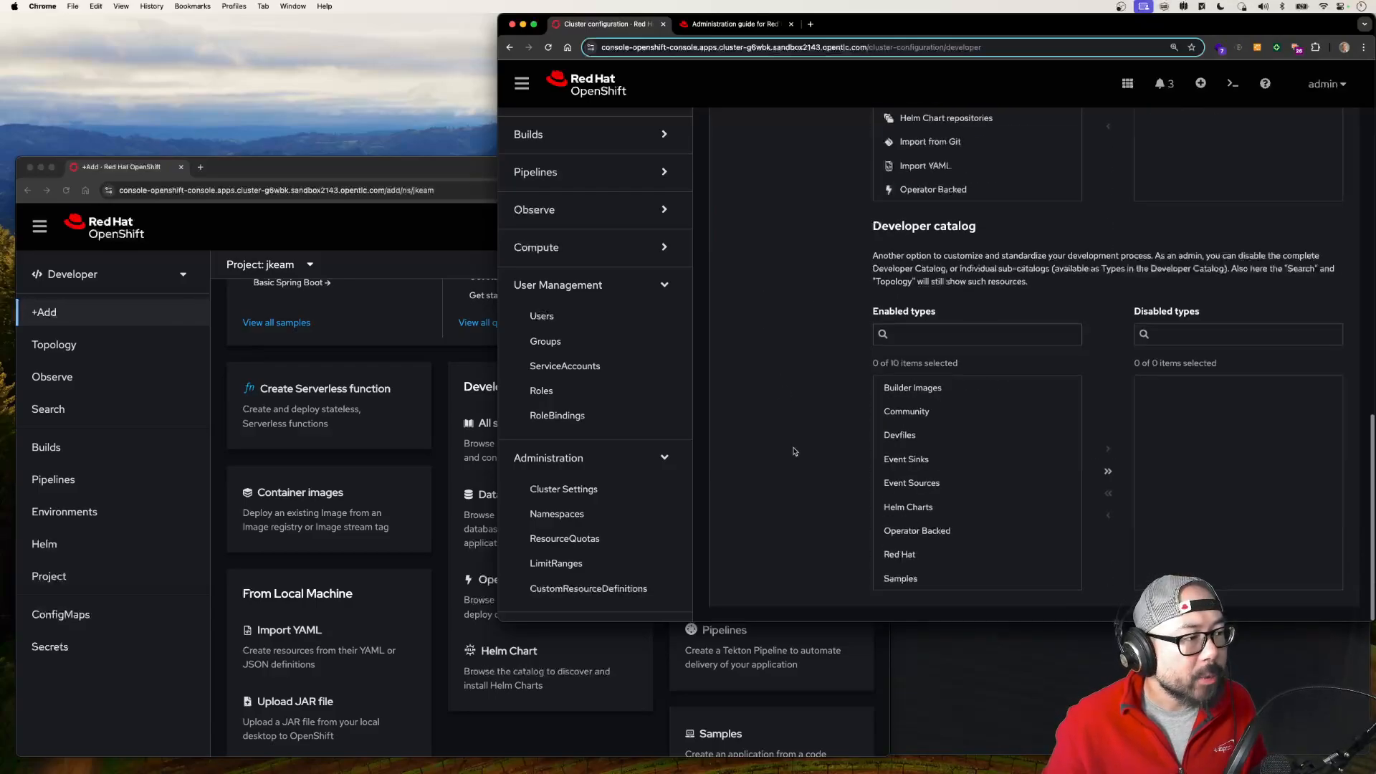
left_click_drag(978, 227, 872, 226)
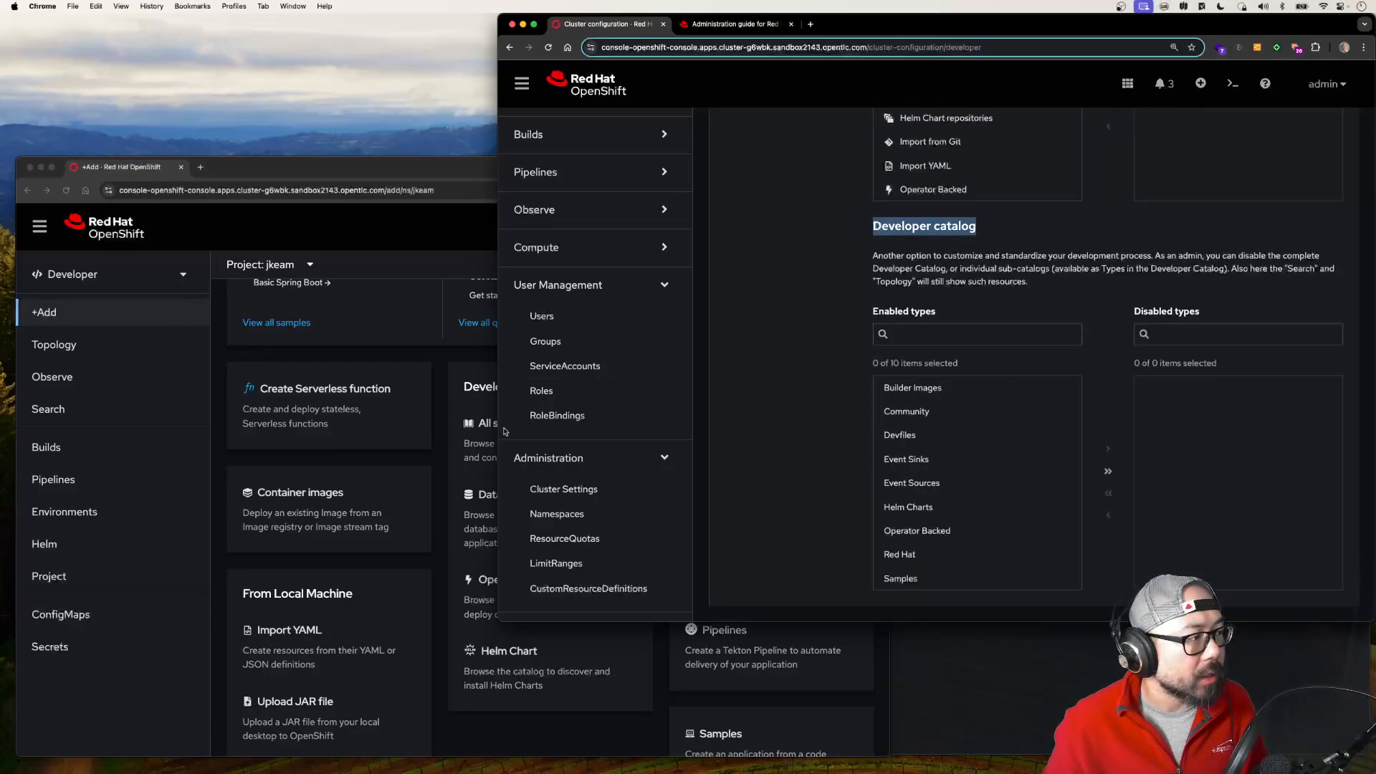
left_click(467, 398)
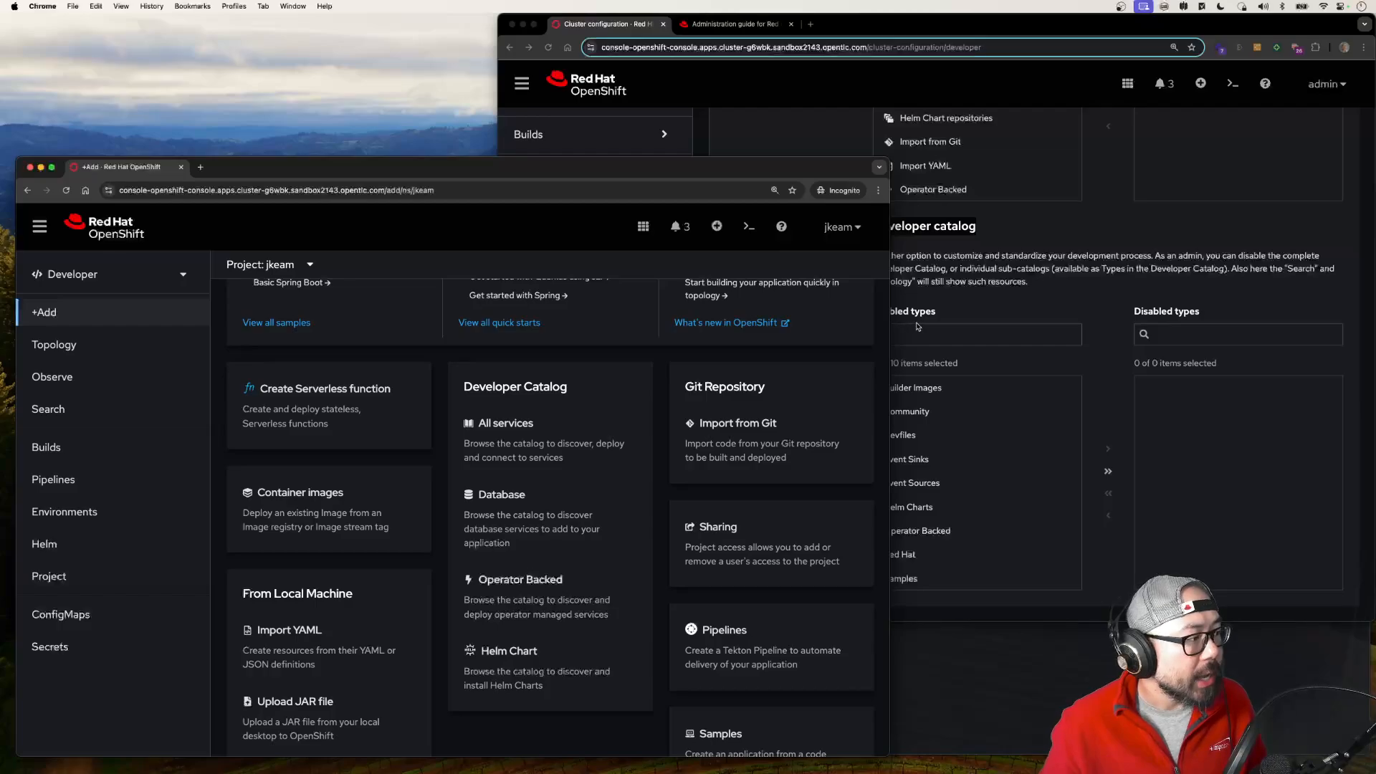
left_click(952, 342)
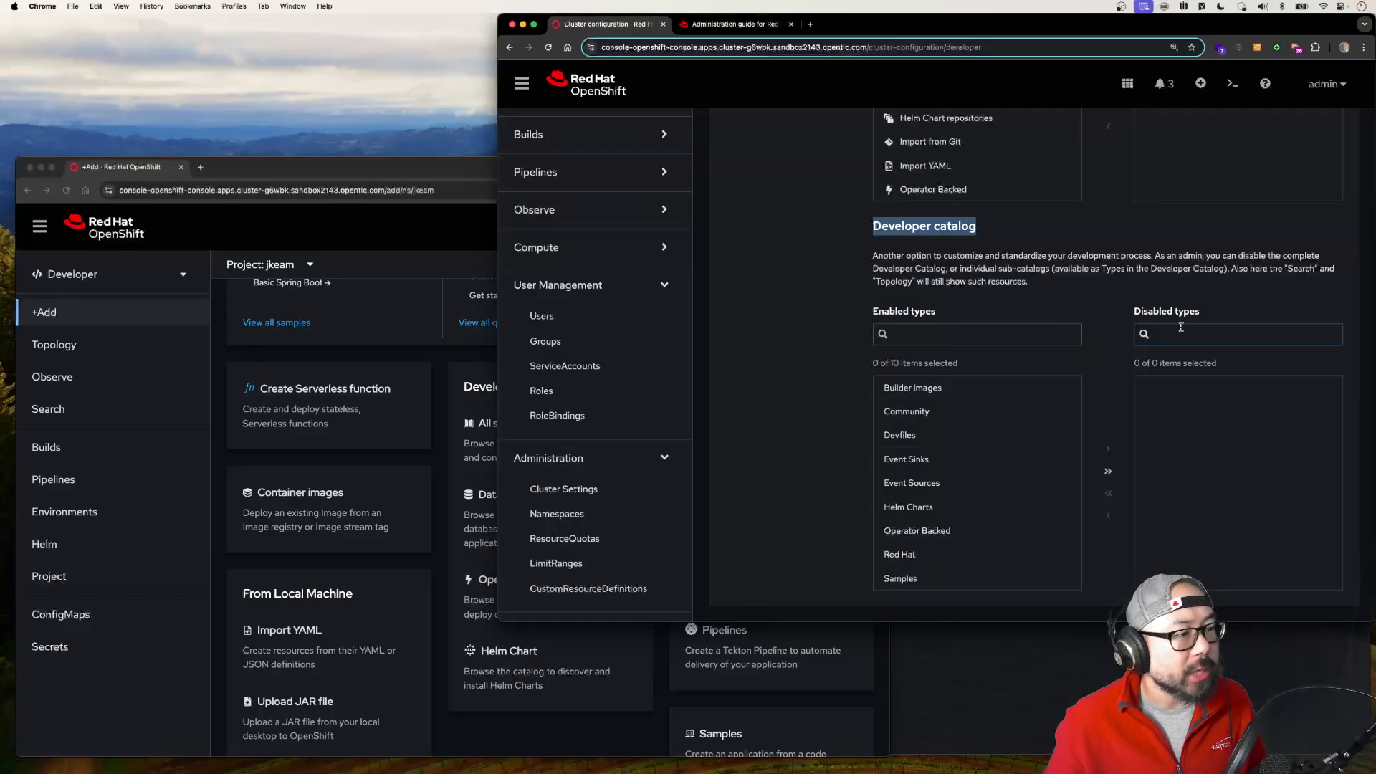
Step: Filter the Developer catalog's enabled types by "op" and move Operator Backed to the disabled types
left_click(1031, 331)
type("op")
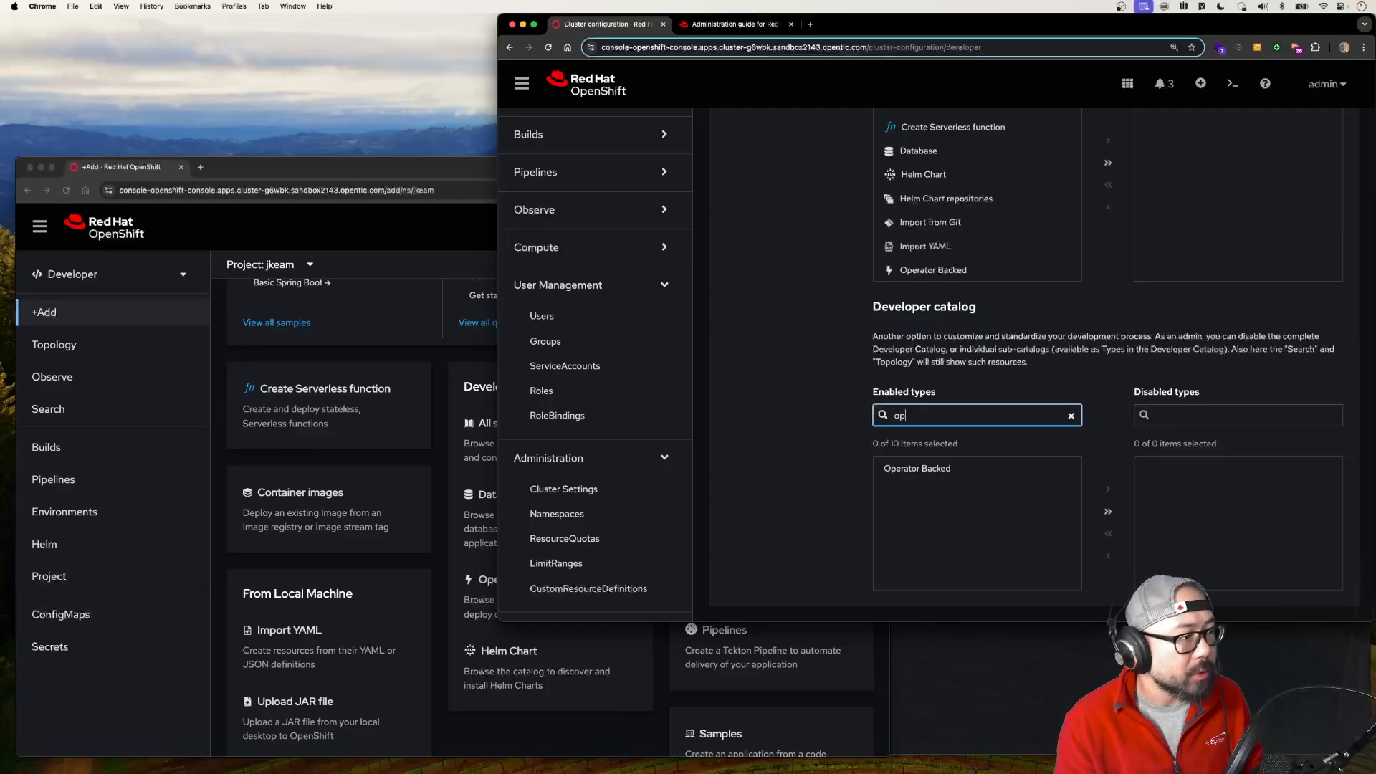
left_click(953, 478)
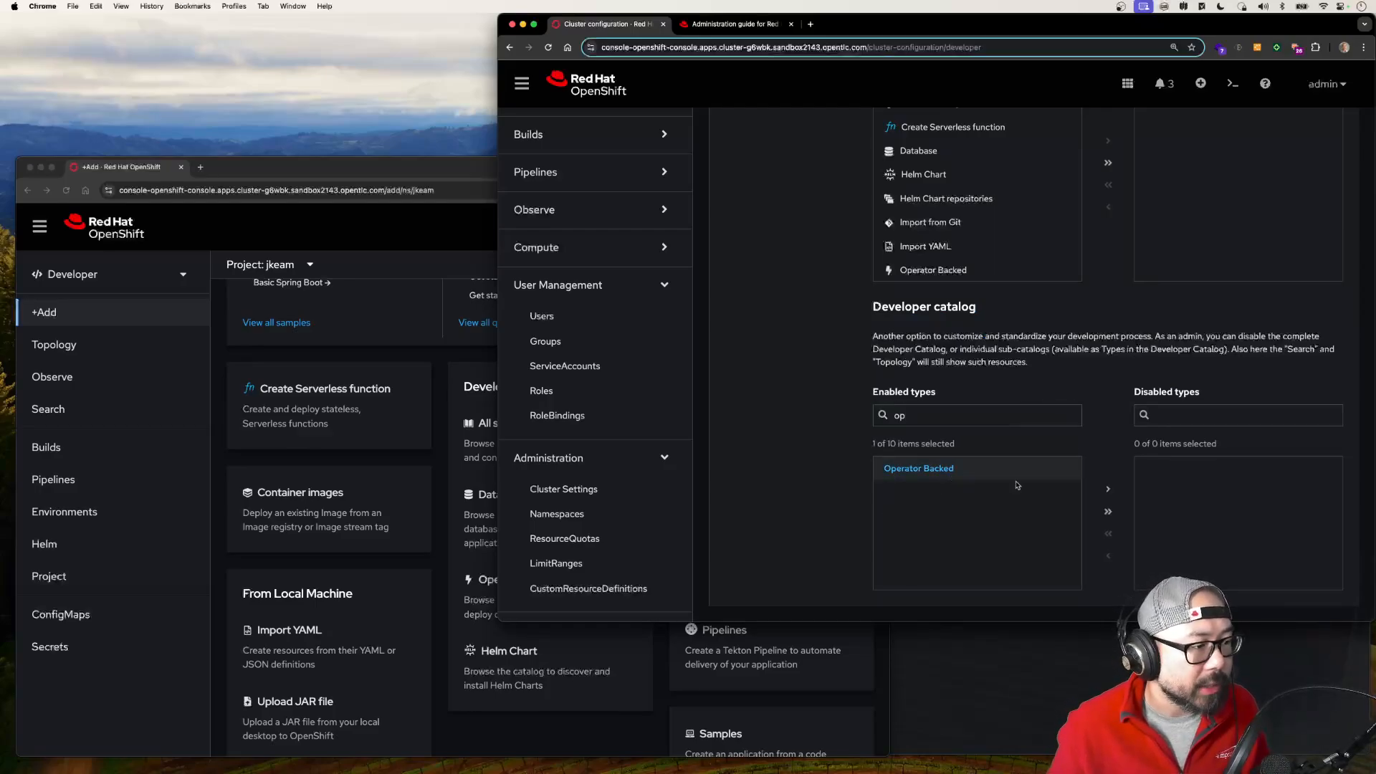
left_click(1108, 490)
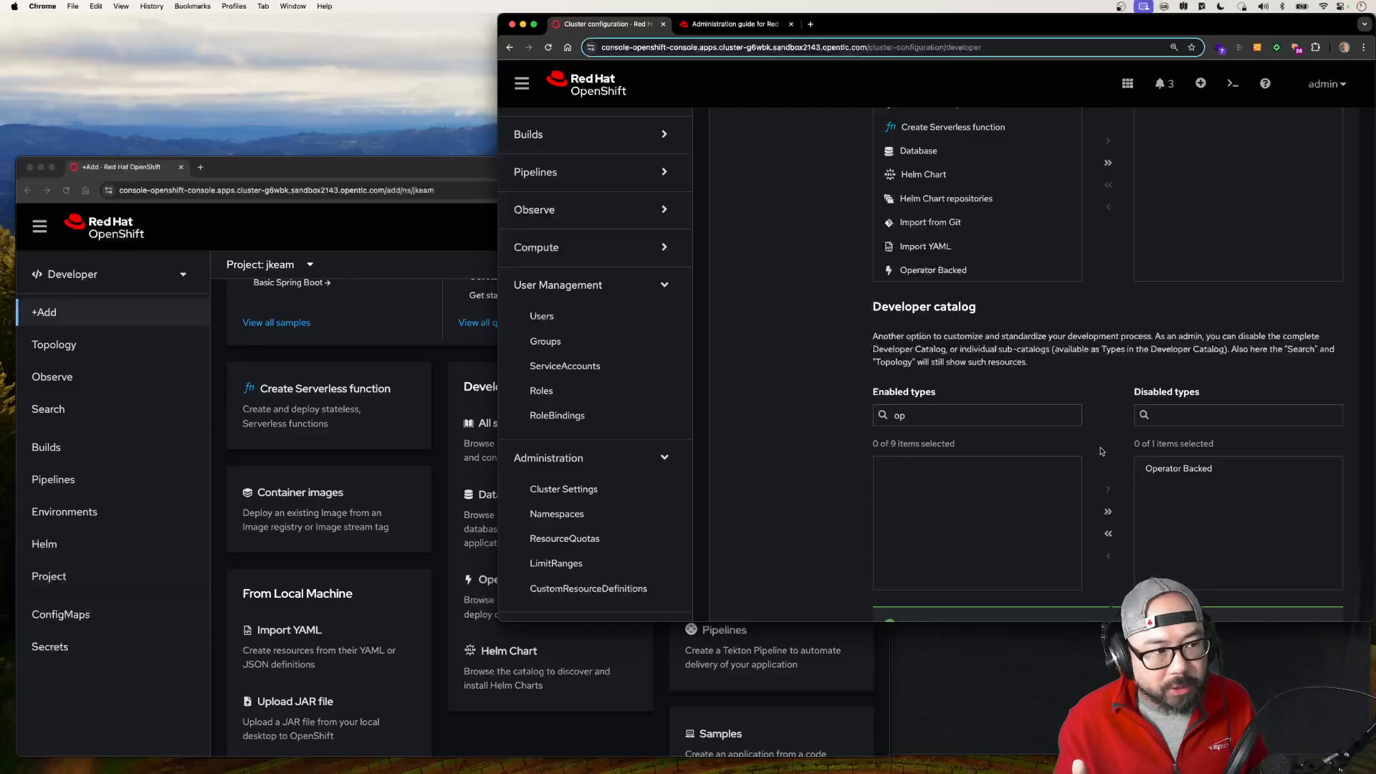
Step: Check the save status, then reload the developer user's Add page and examine the options in its Developer Catalog
scroll(1075, 466, "down", 2)
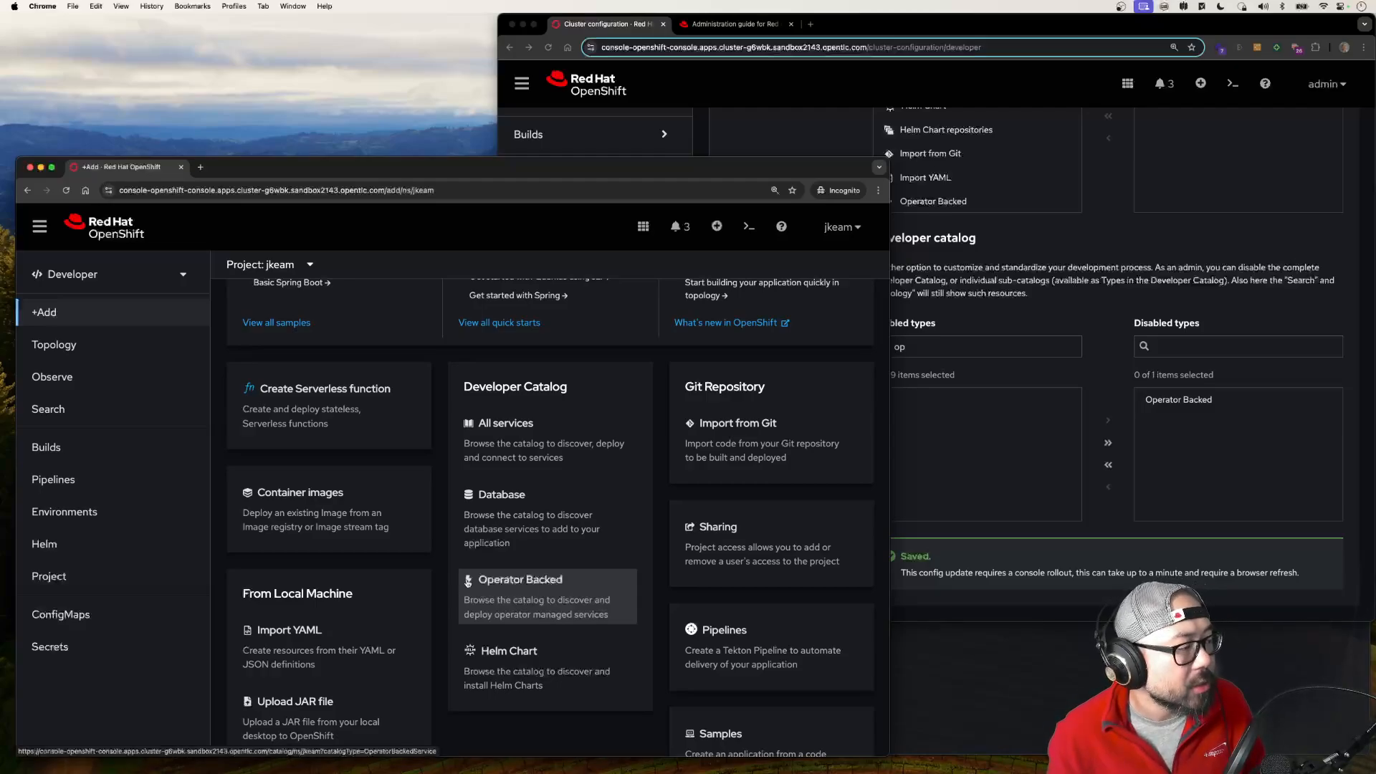
key("super+r")
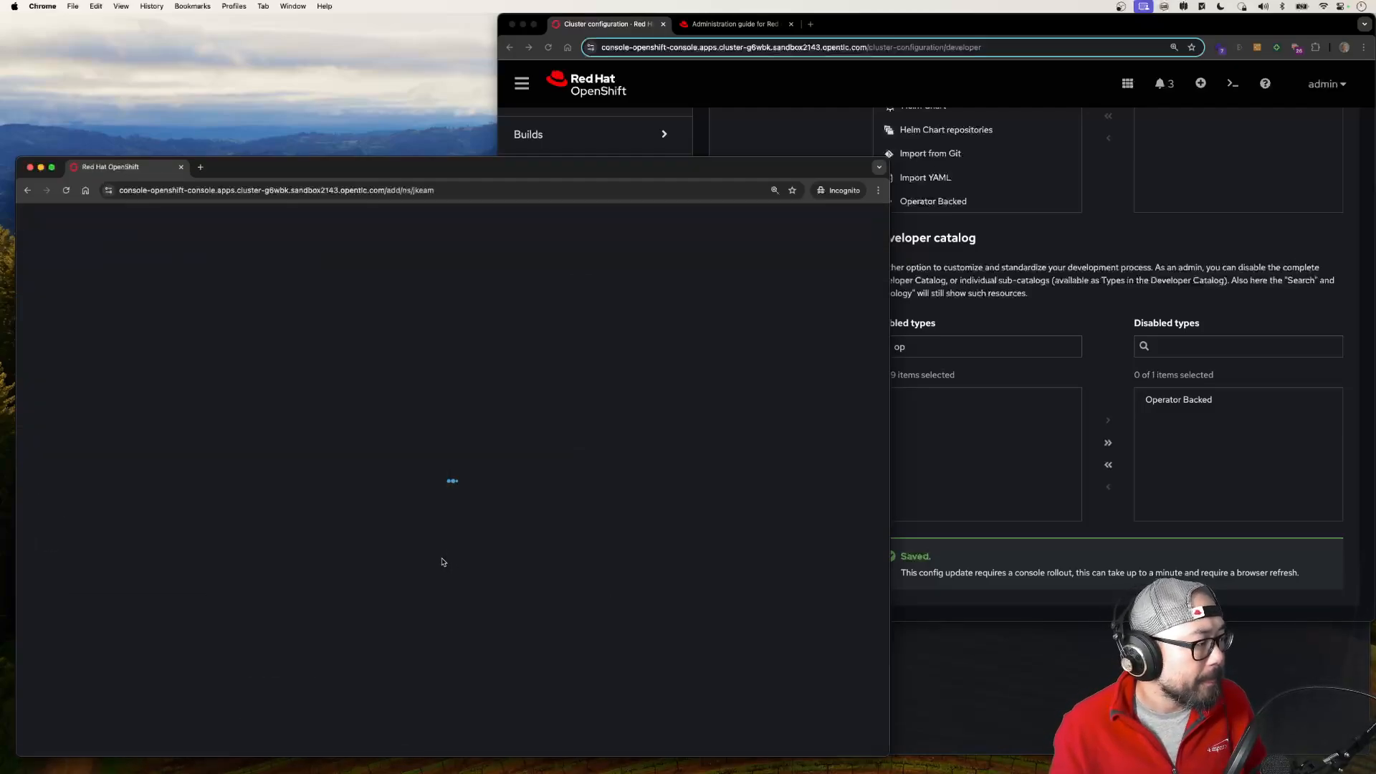
scroll(442, 561, "down", 3)
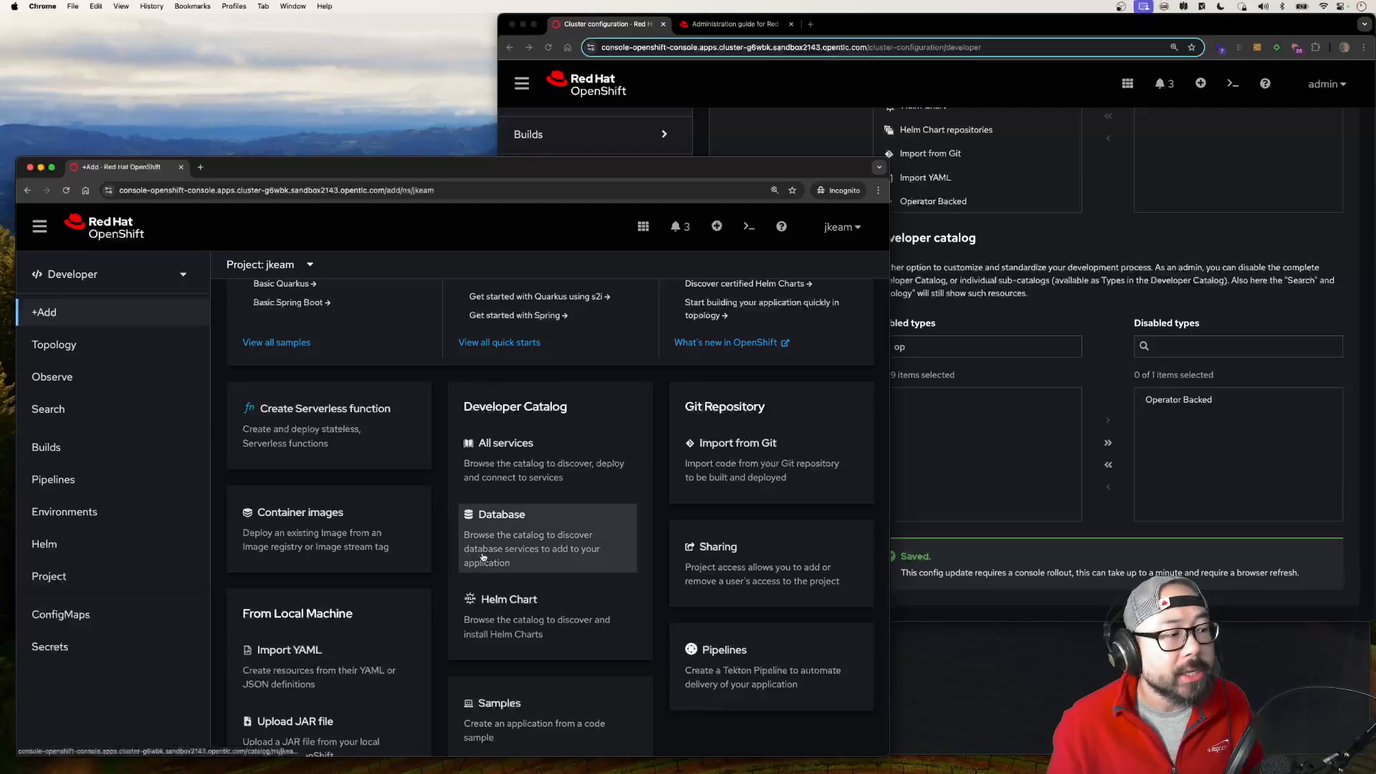
Step: From the administrator's console, filter the installed operators by "dev" and open the Red Hat Developer Hub Operator's list of Backstage instances
left_click(753, 133)
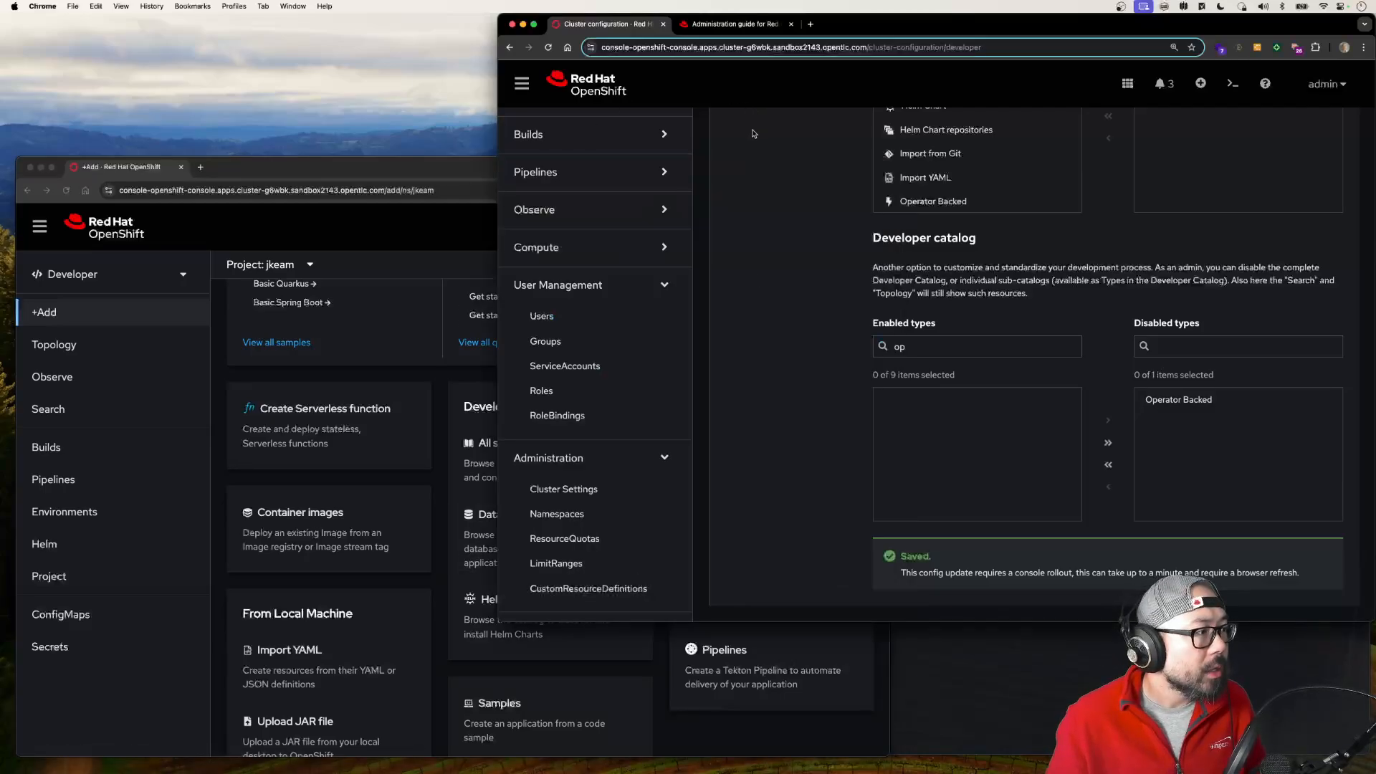
scroll(570, 271, "up", 1)
scroll(570, 271, "up", 10)
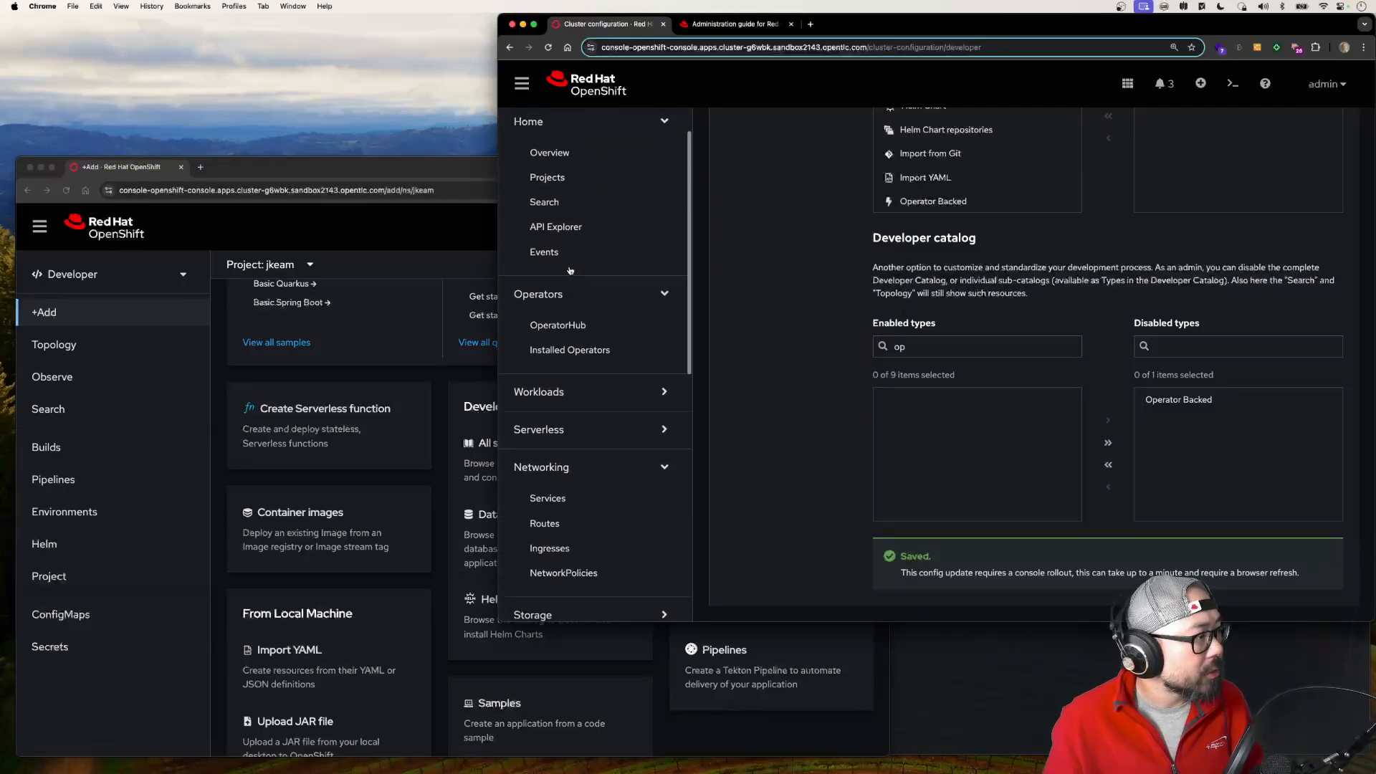
scroll(570, 452, "down", 5)
scroll(571, 341, "up", 2)
left_click(570, 319)
left_click(808, 252)
type("dev")
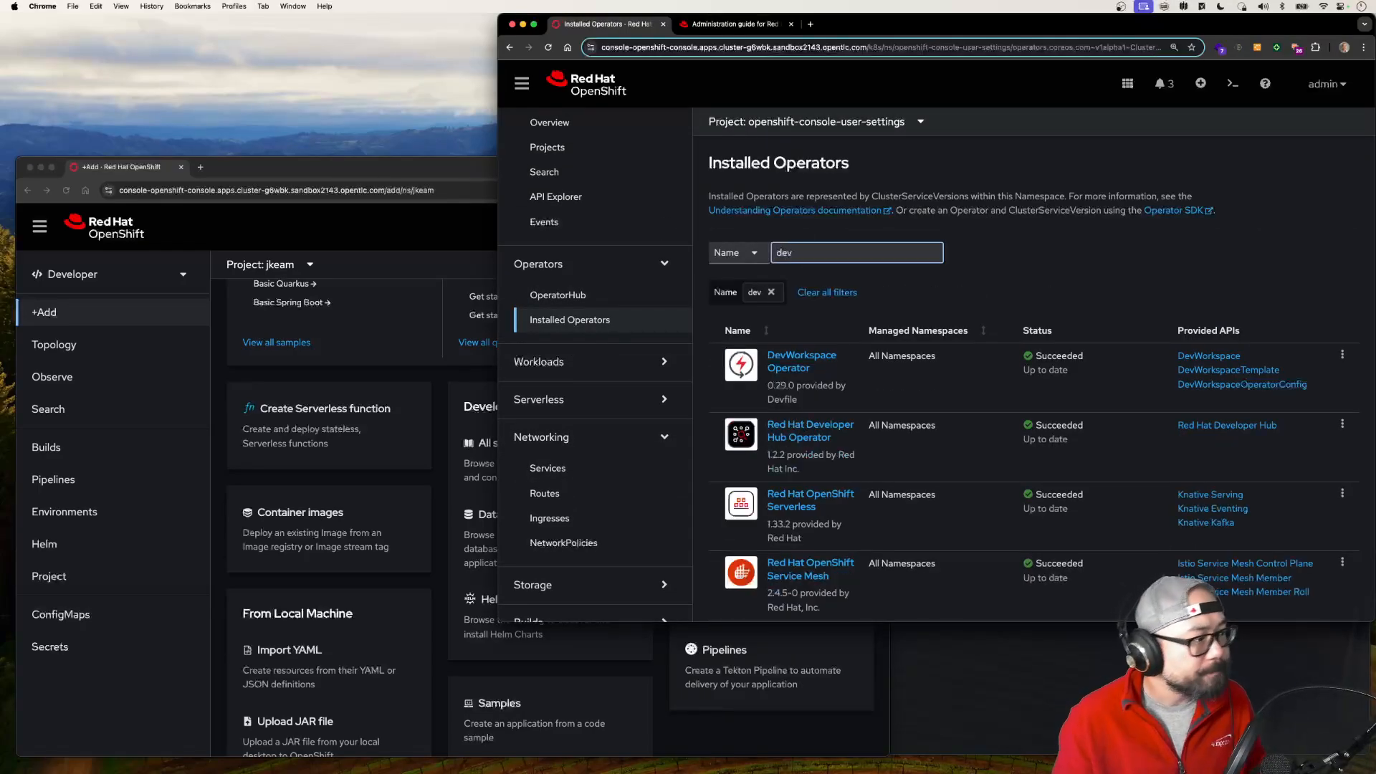
left_click(787, 432)
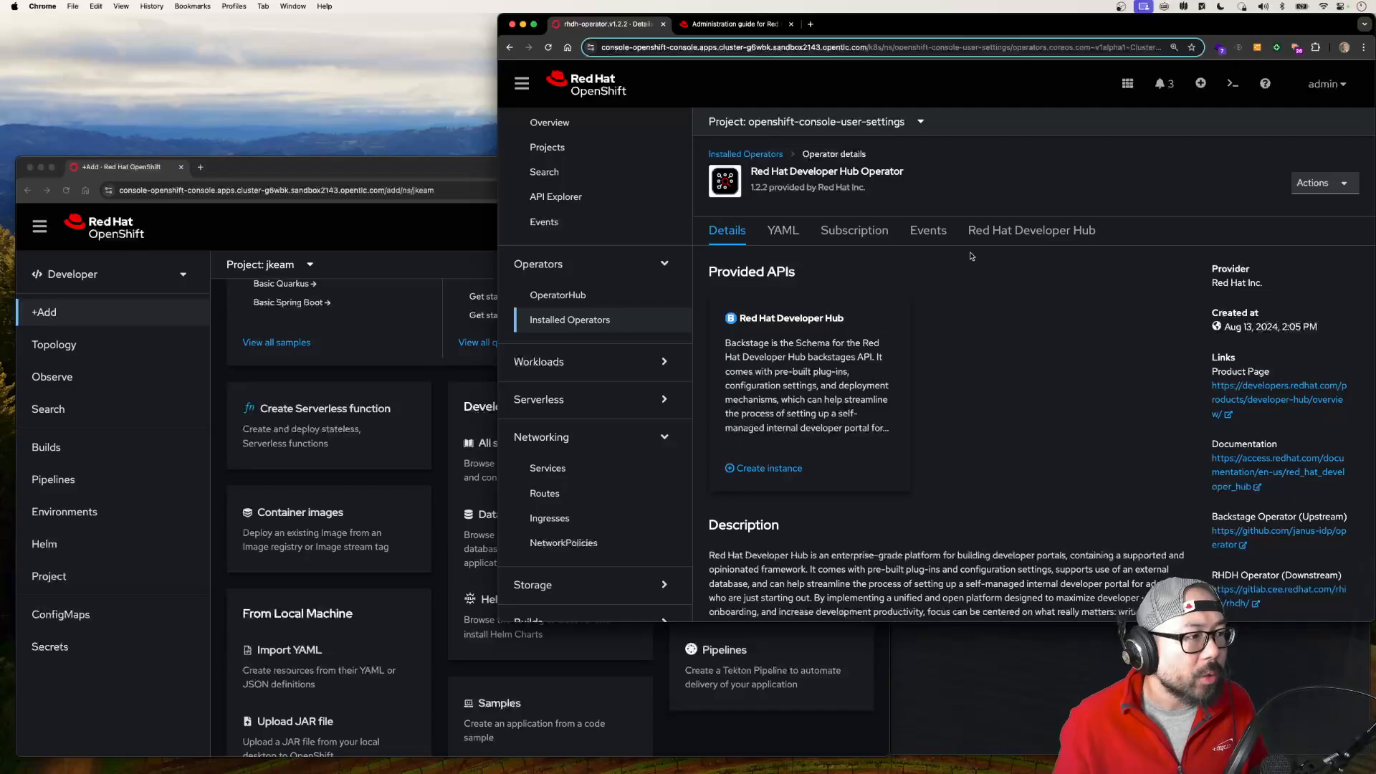
left_click(1008, 232)
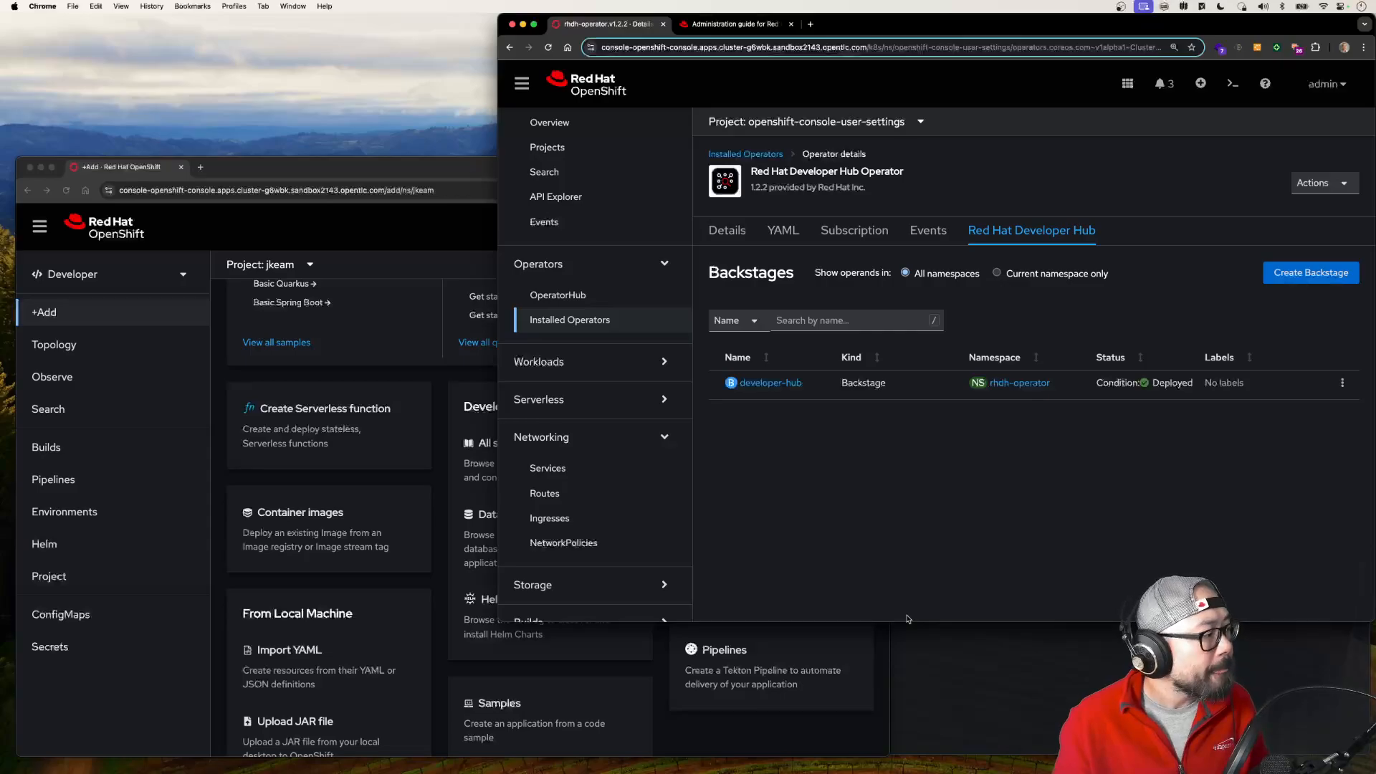
Step: Request the CLI login command from the developer user's console and sign in with that user's username and account password
left_click(946, 688)
left_click(439, 255)
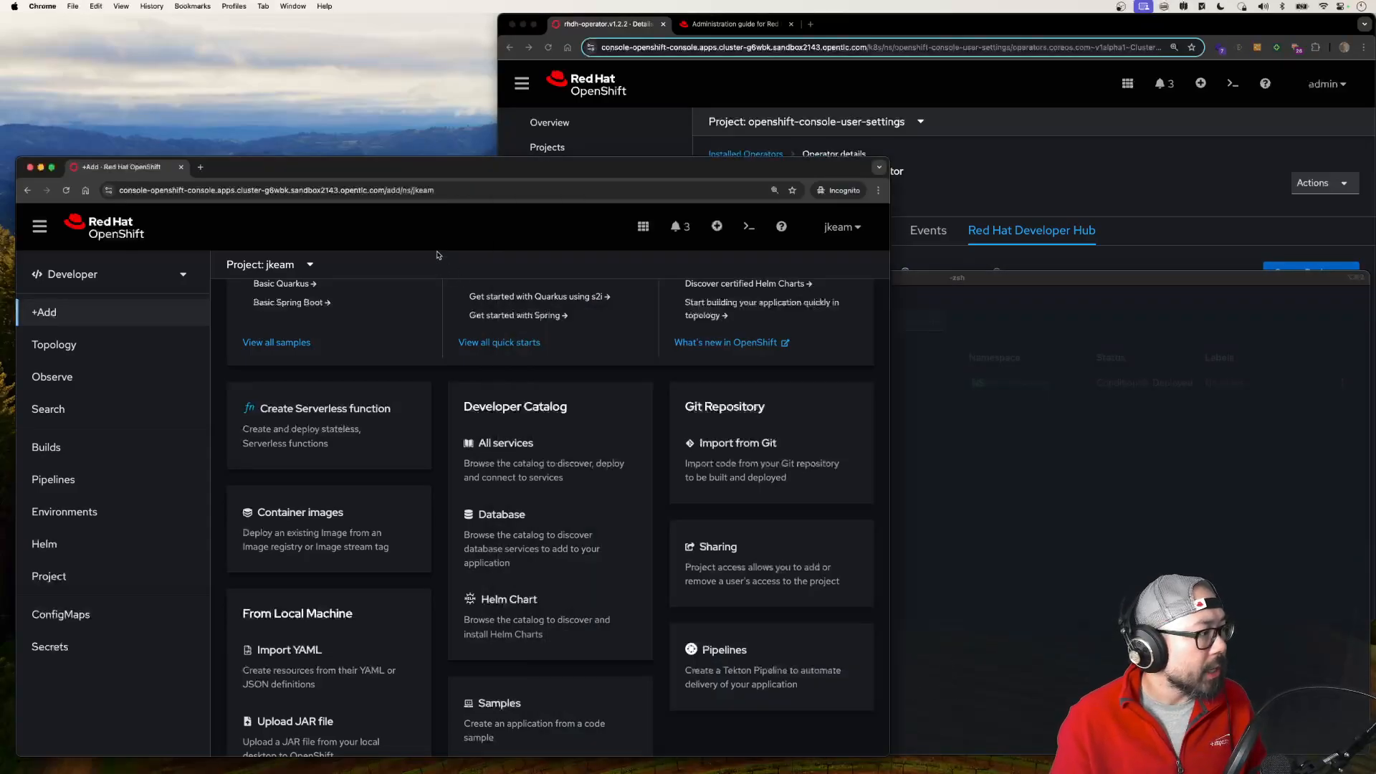
left_click(842, 227)
left_click(824, 253)
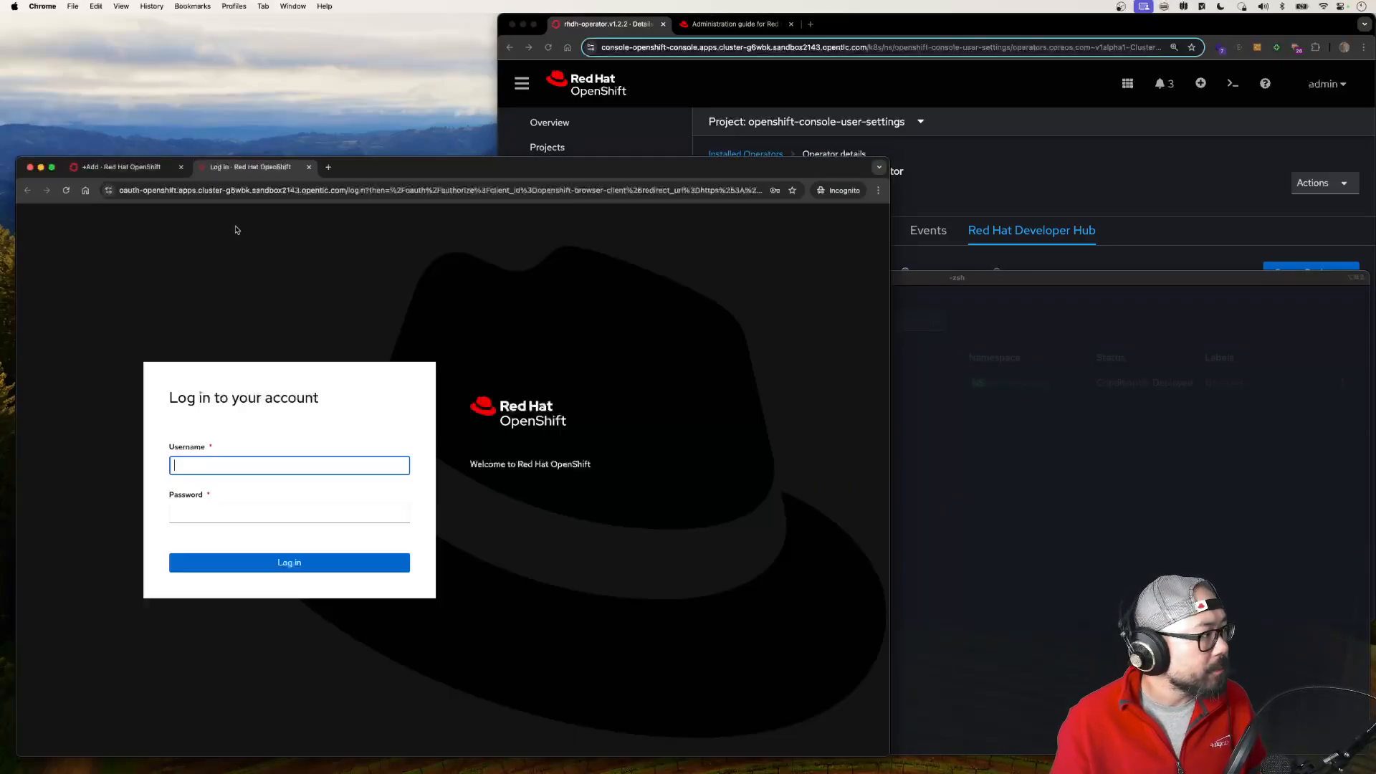
key("Tab")
type("•••••")
key("Return")
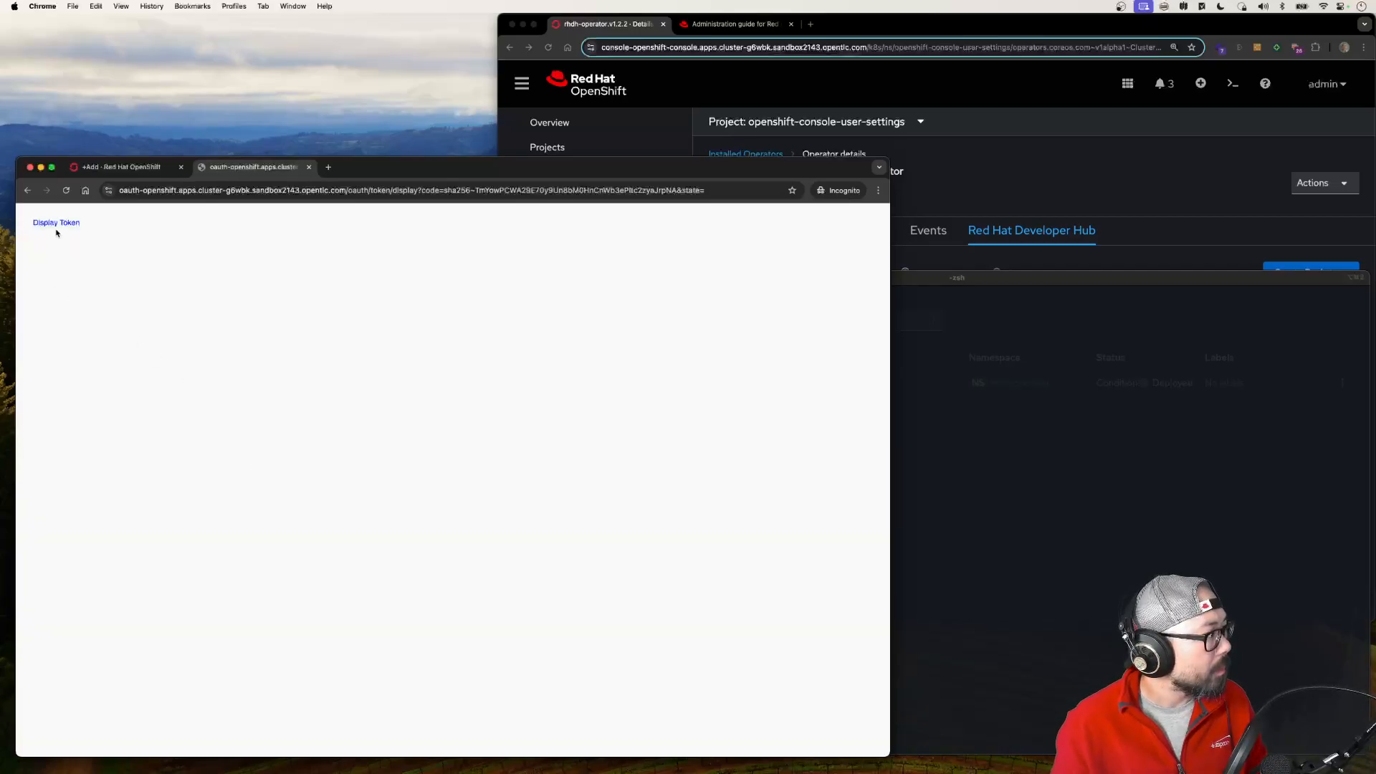
Step: Display the API token and run the provided oc login command with that token in the terminal
left_click(56, 223)
triple_click(152, 309)
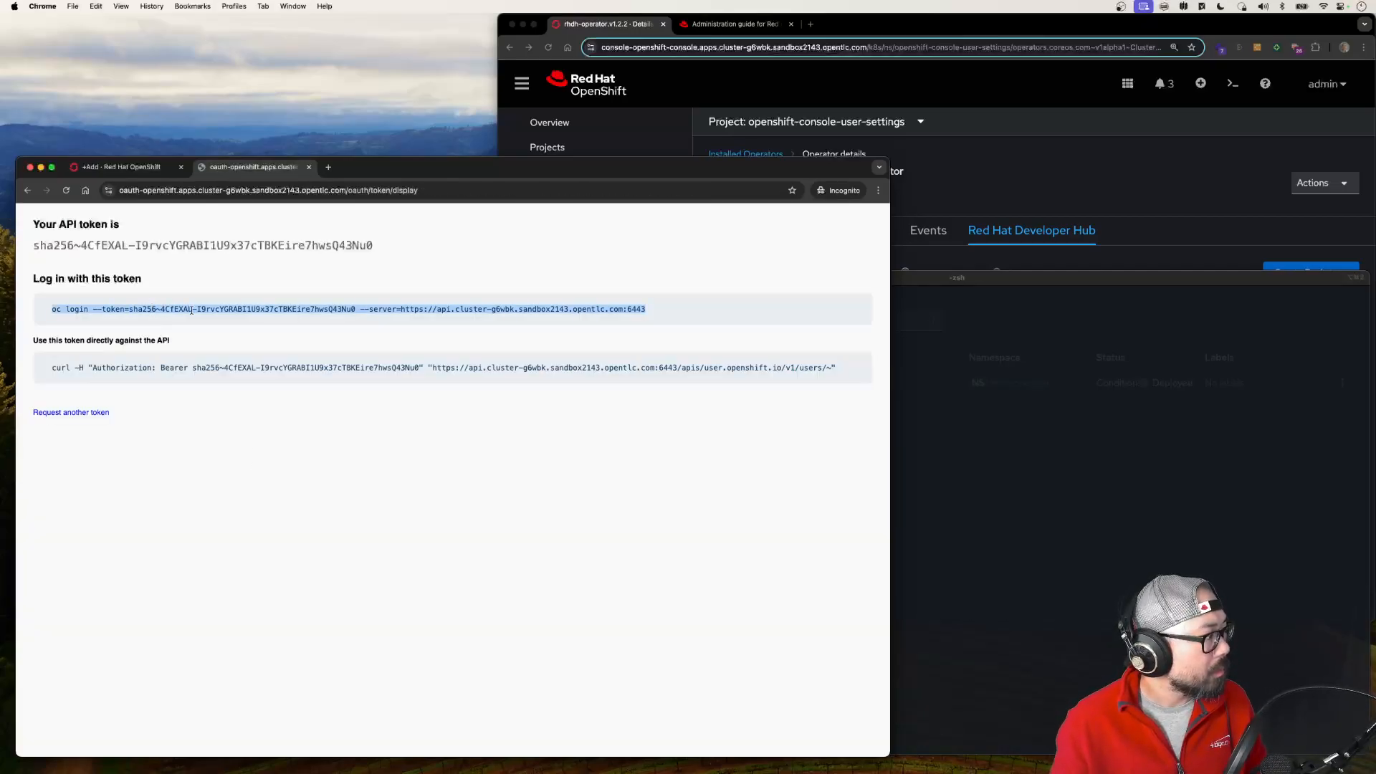
key("super+v")
key("Return")
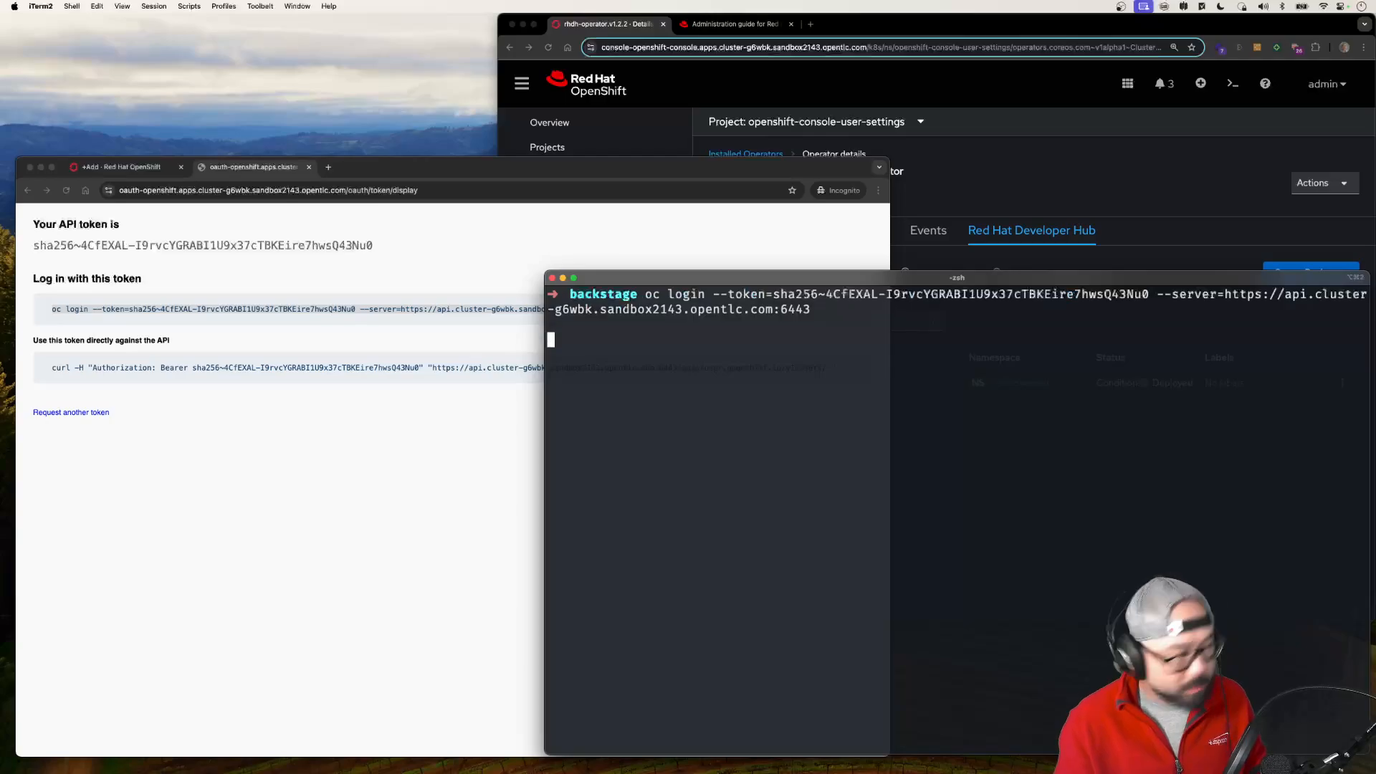
Step: Close the token page and check the terminal's logged-in account with oc whoami
left_click(256, 414)
key("super+w")
left_click(924, 427)
type("oc whoami")
key("Return")
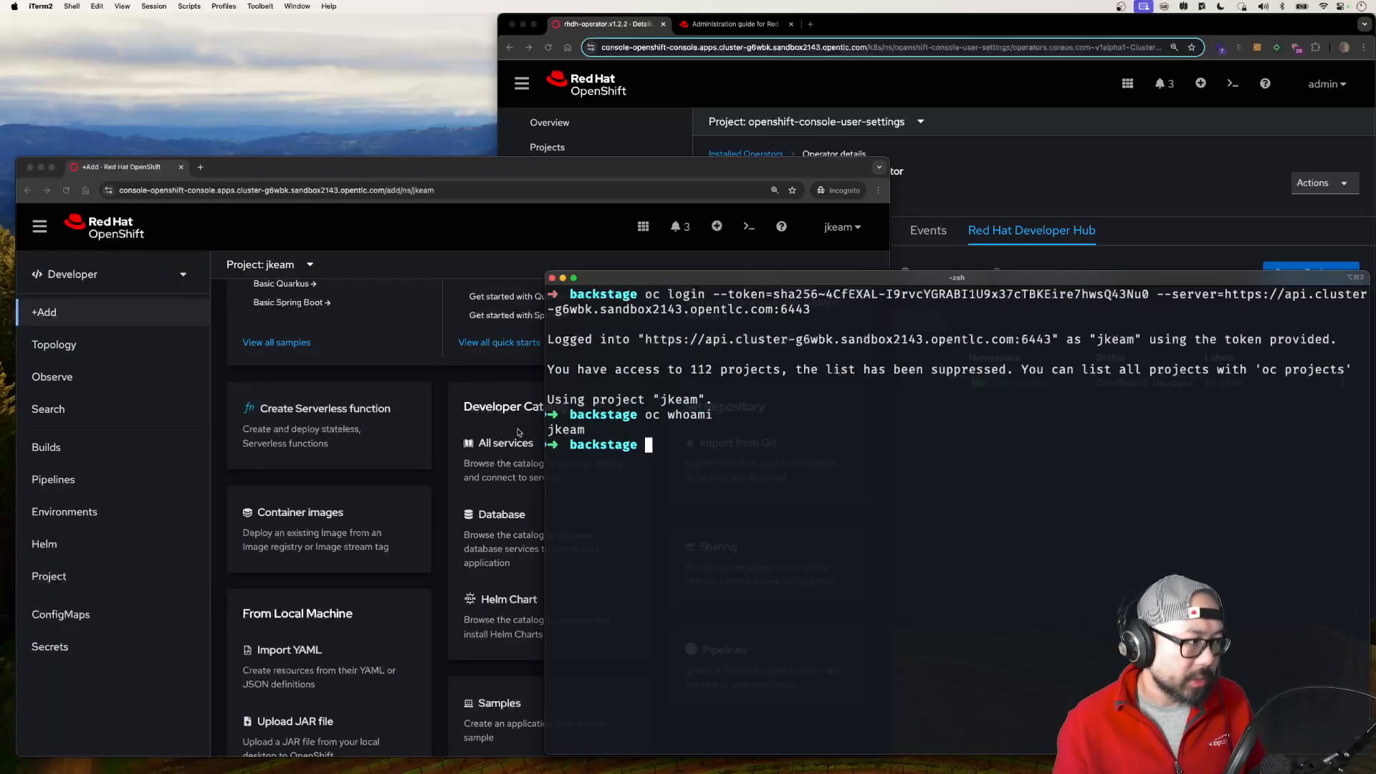
Step: Display ./backstage.yaml with bat in the terminal and examine the instance name in its metadata
type("bt")
key("Left")
key("Left")
type("a")
key("End")
type("./backstage.yaml")
key("Return")
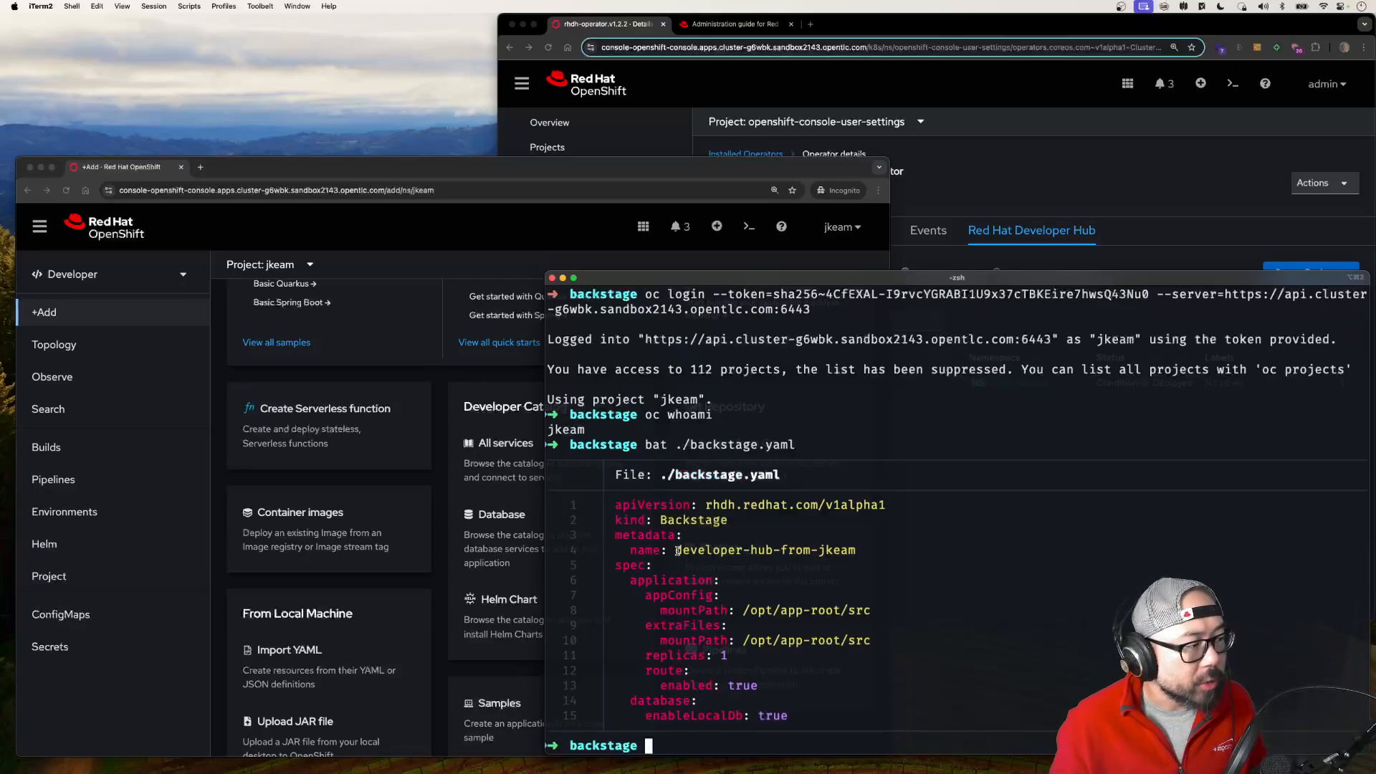
left_click_drag(677, 550, 893, 550)
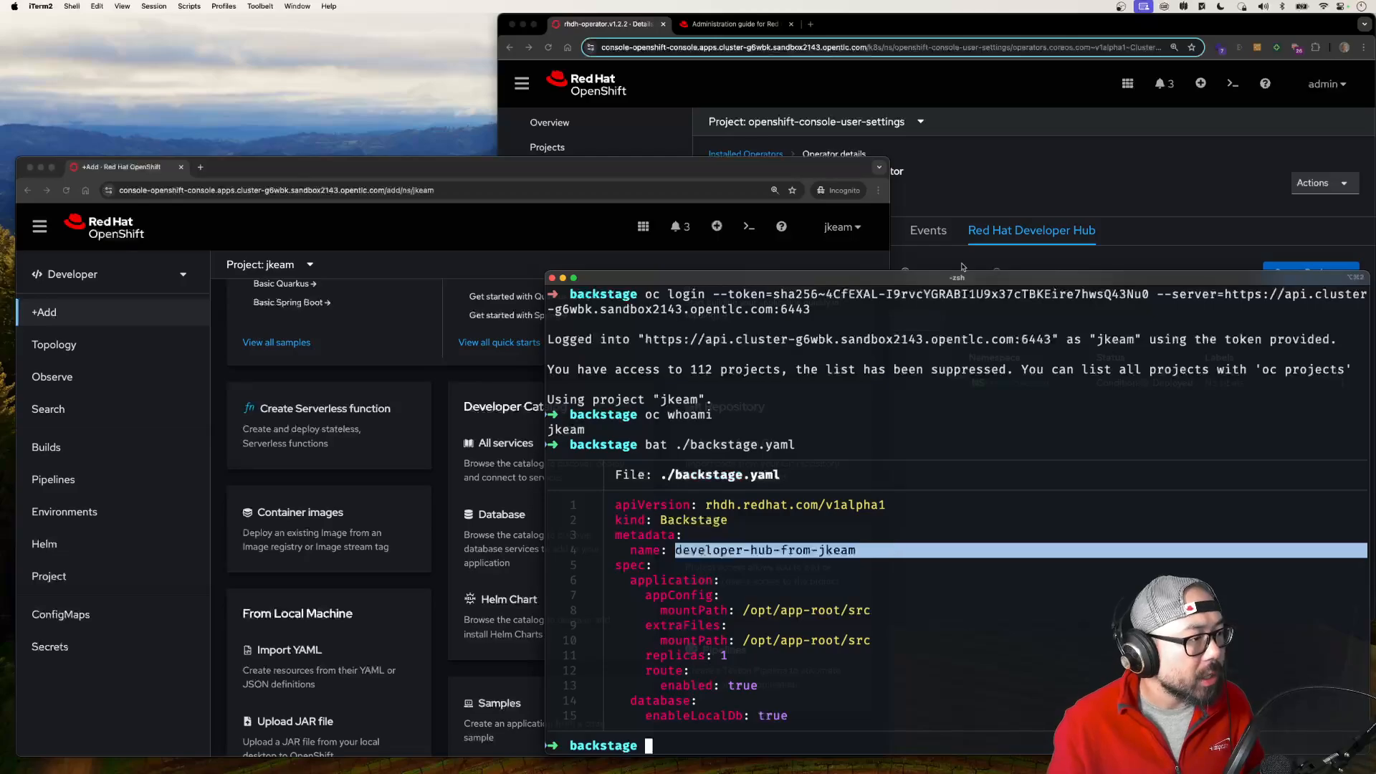
Step: As the developer user, run oc apply -f ./backstage.yaml in the terminal and check the administrator console's Backstage list before and after
left_click(963, 190)
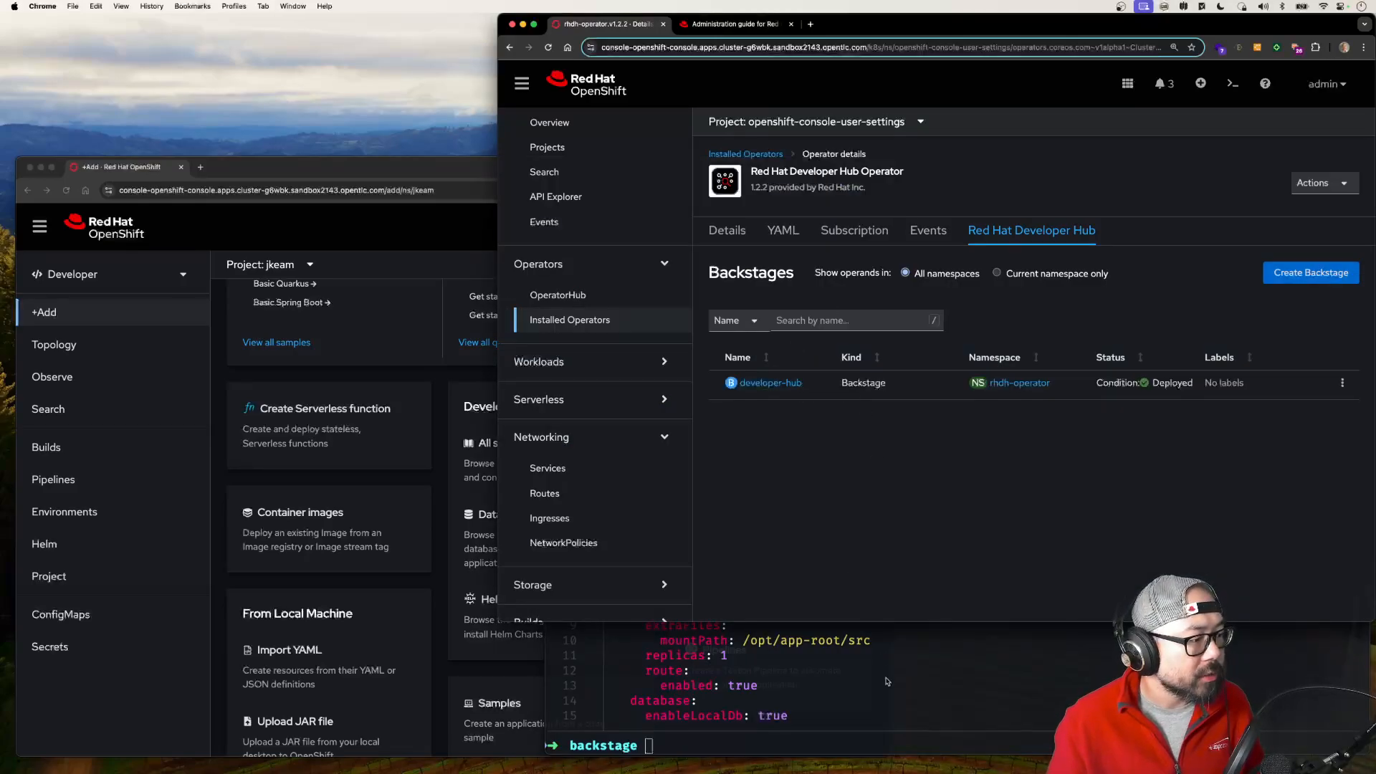
left_click(886, 680)
type("oc apply -f ./backstage.yaml")
key("Return")
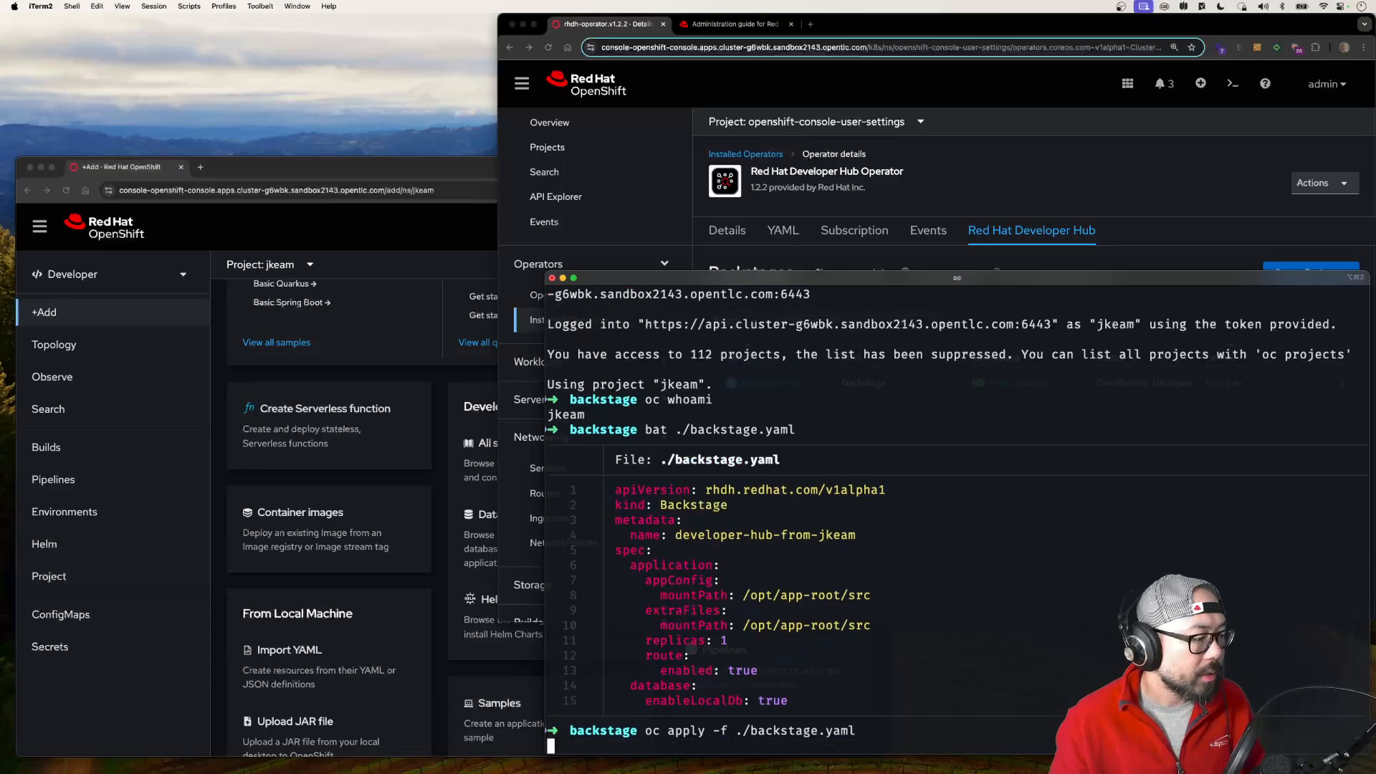
left_click(1027, 192)
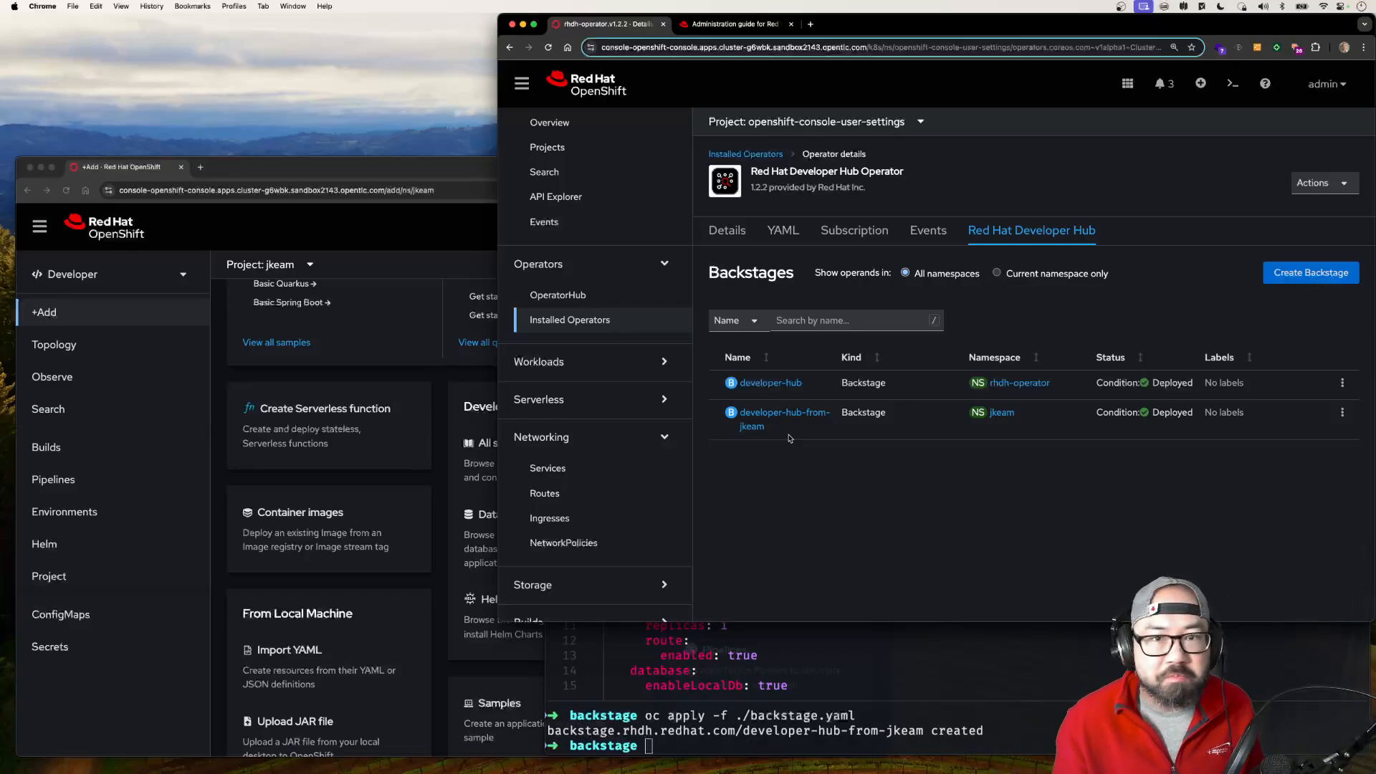
Step: Remove the applied Backstage instance with oc delete -f ./backstage.yaml and return to the administrator console's Backstage list
key("super+Tab")
type("oc")
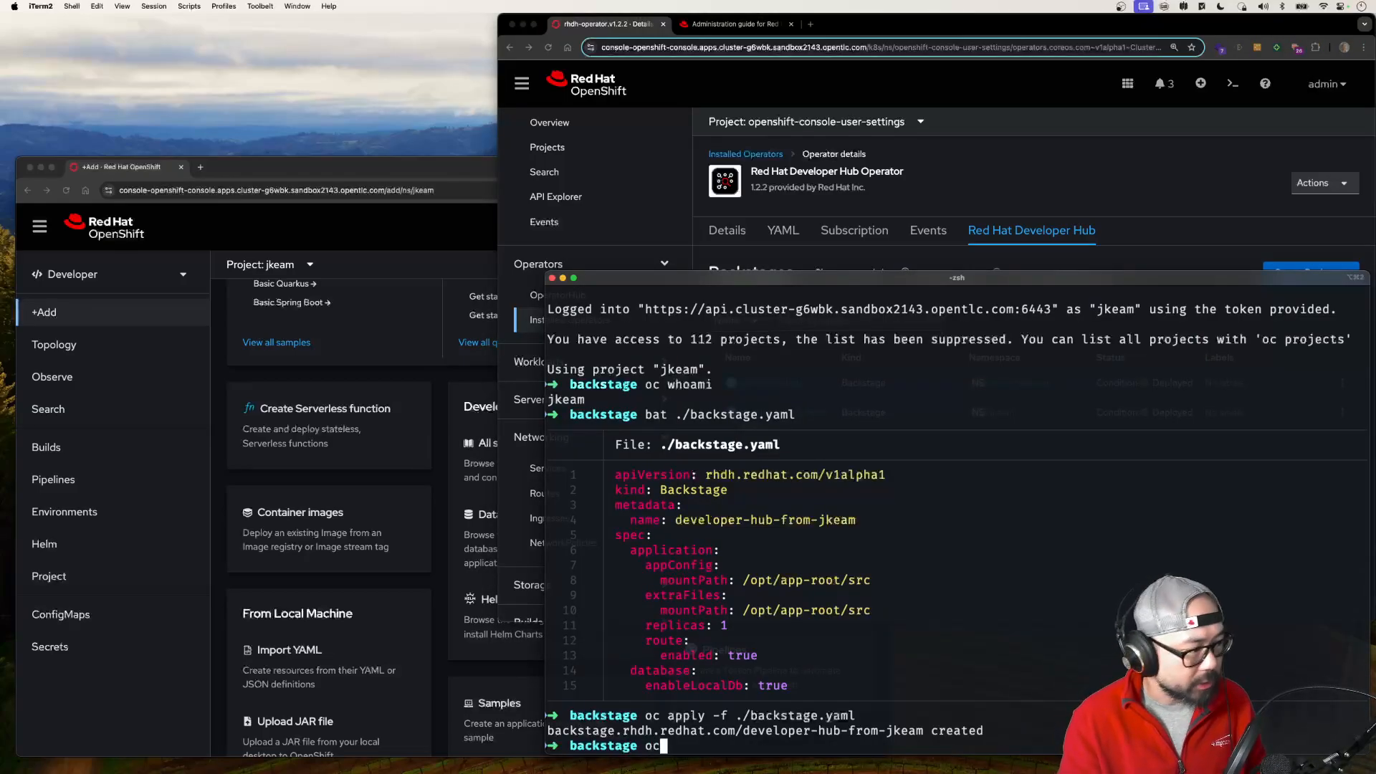
type(" delete -f ./backstage.yaml")
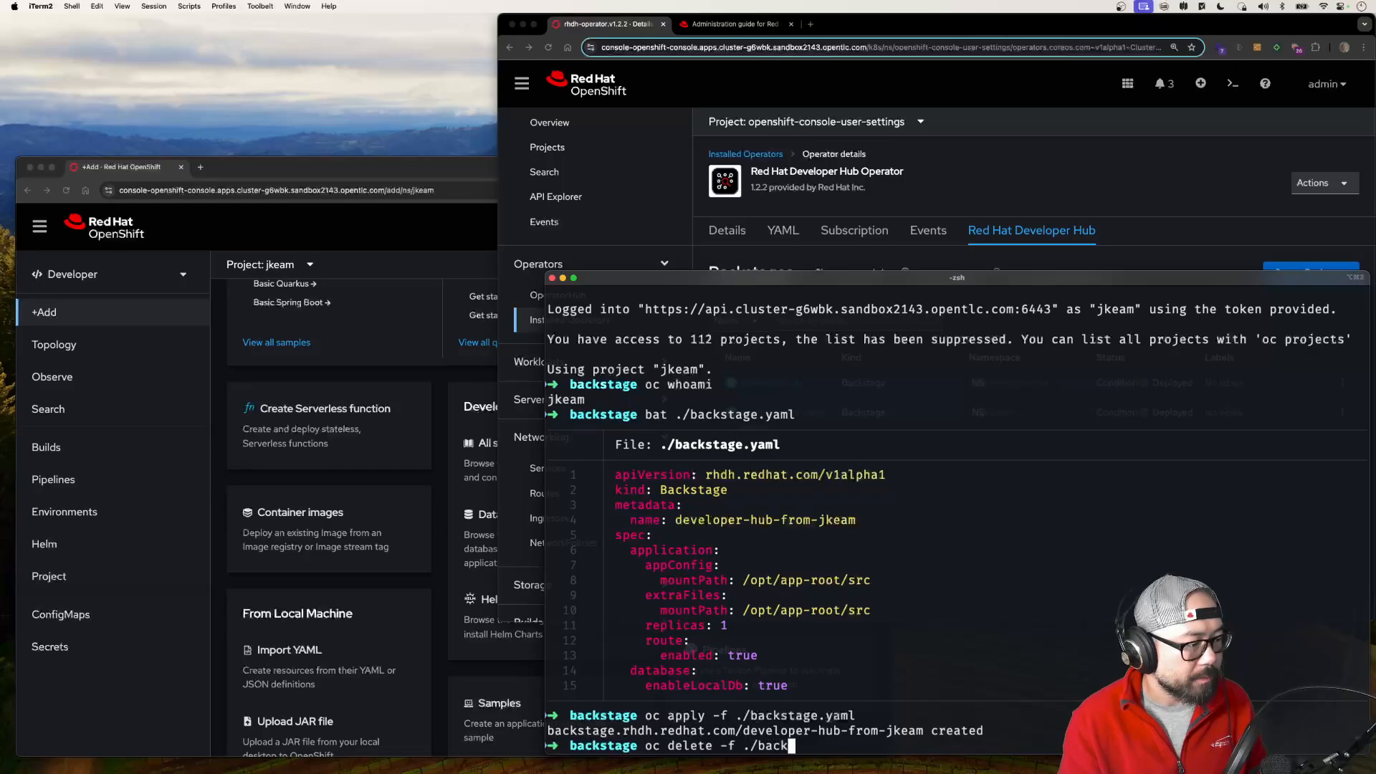
key("Return")
left_click(1109, 160)
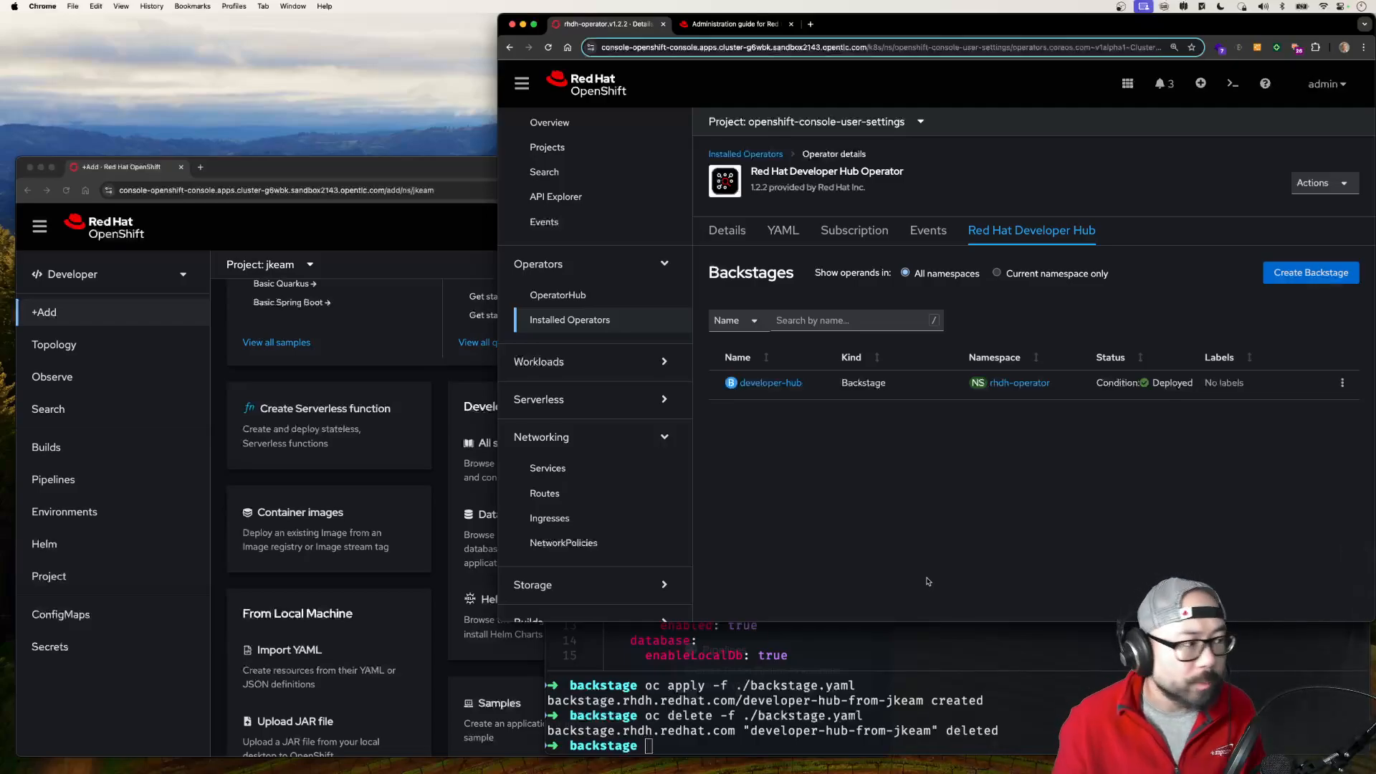
Step: In the administrator console, open the developer-clusterrole role bound to the developers group
scroll(594, 372, "down", 10)
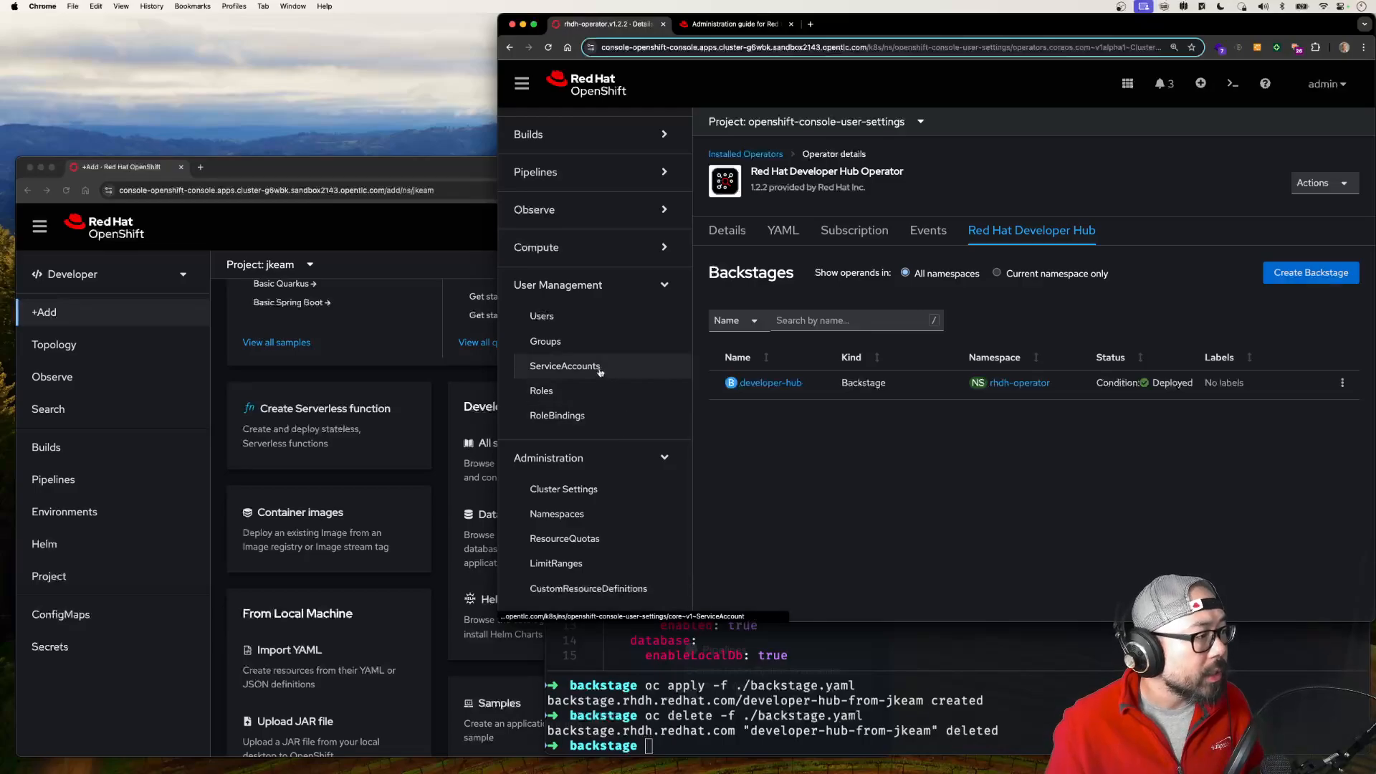
left_click(551, 341)
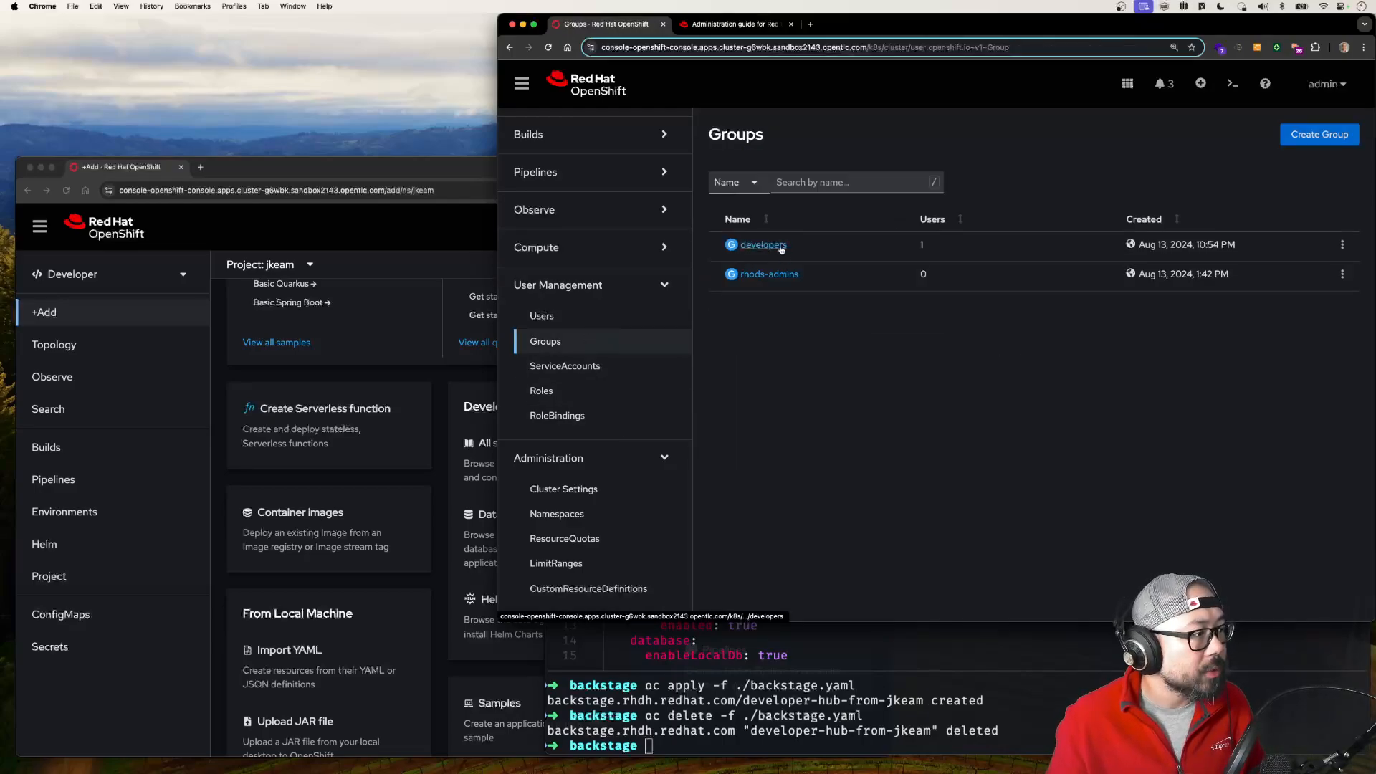
left_click(763, 246)
left_click(856, 188)
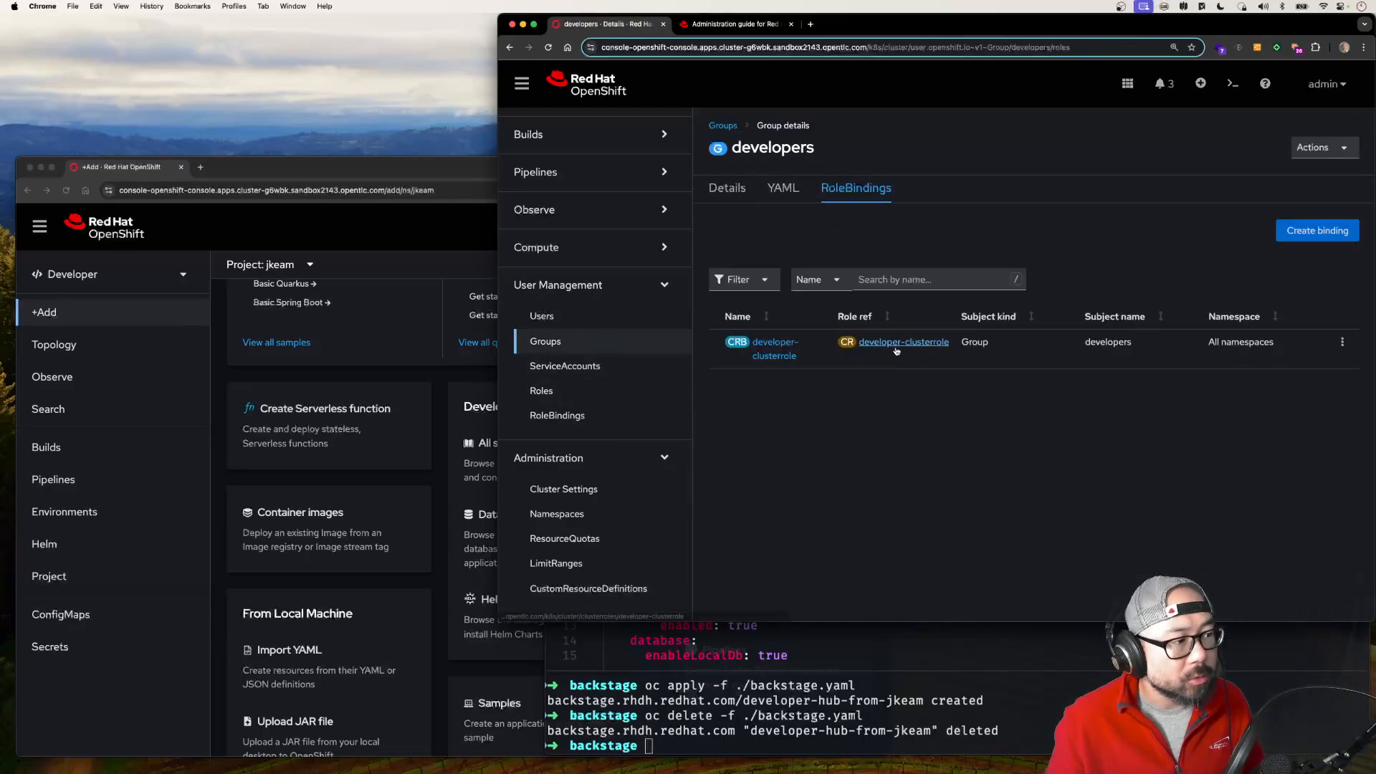
left_click(895, 344)
Step: Search the developer-clusterrole rules for "backs" and examine the actions granted on the backstages resource
scroll(896, 350, "down", 2)
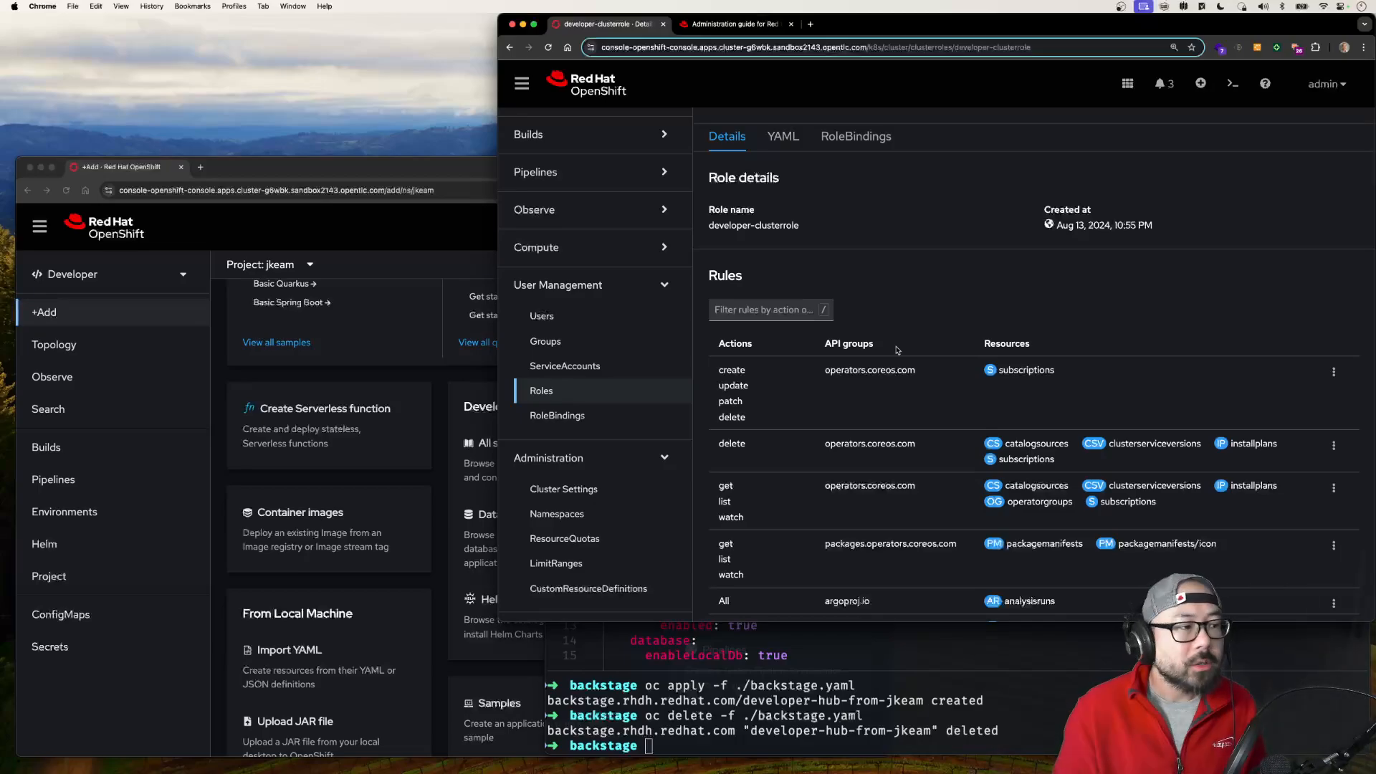
key("super+f")
type("backs")
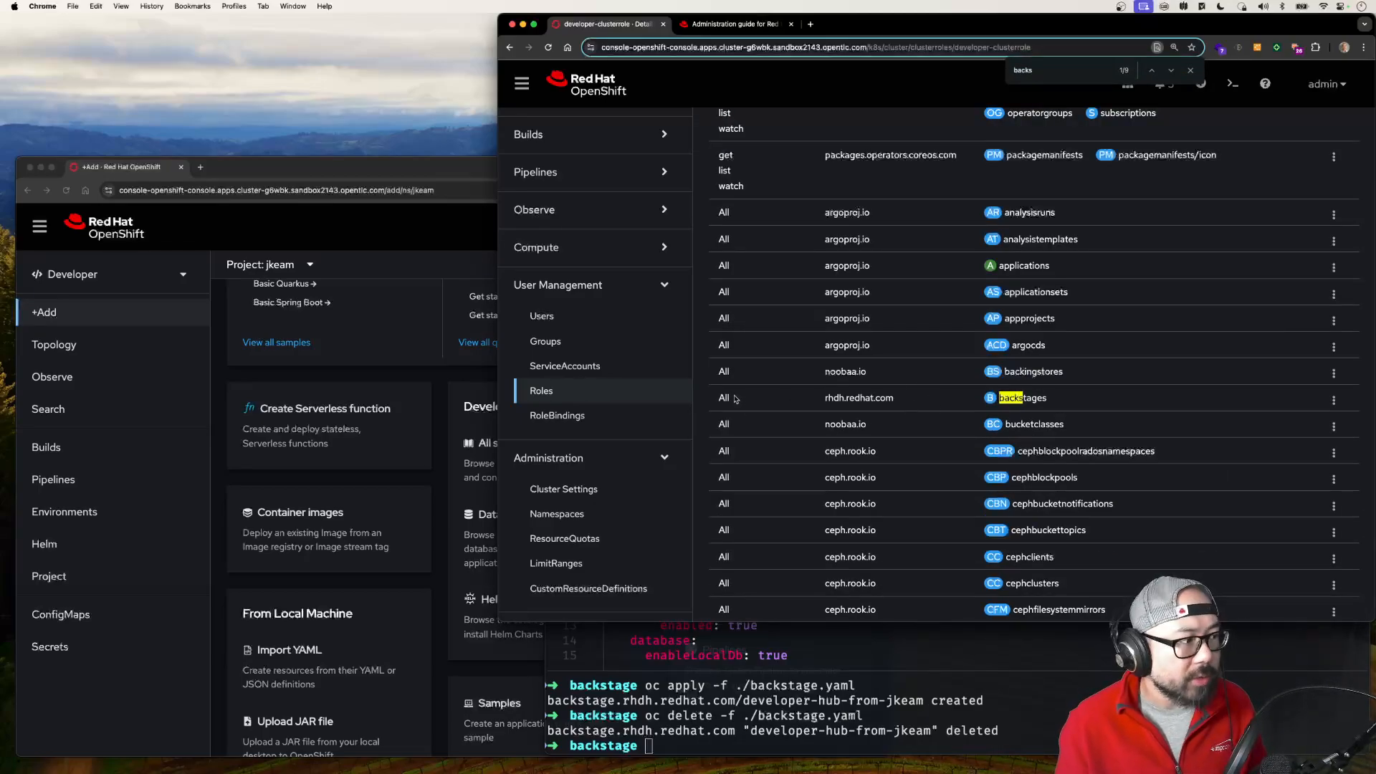
scroll(724, 397, "up", 10)
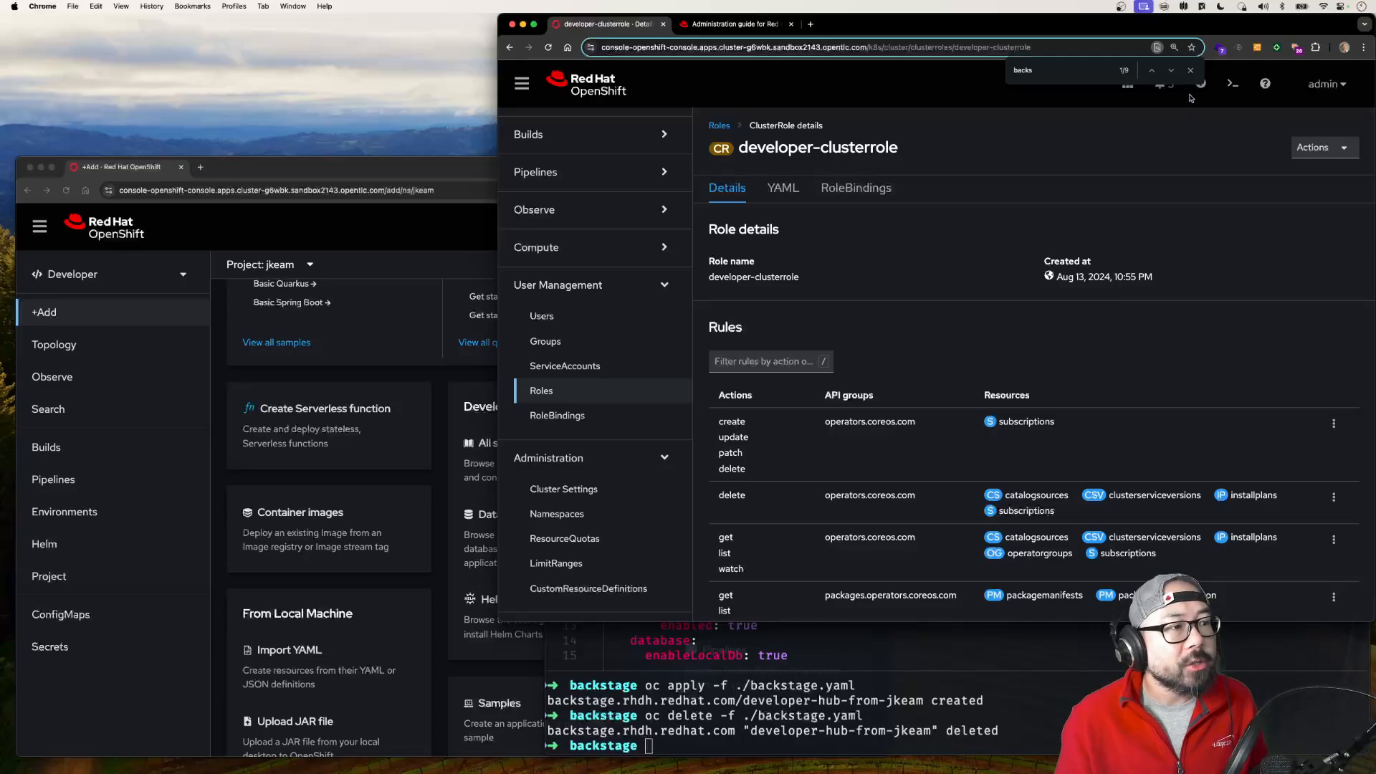
left_click(1189, 73)
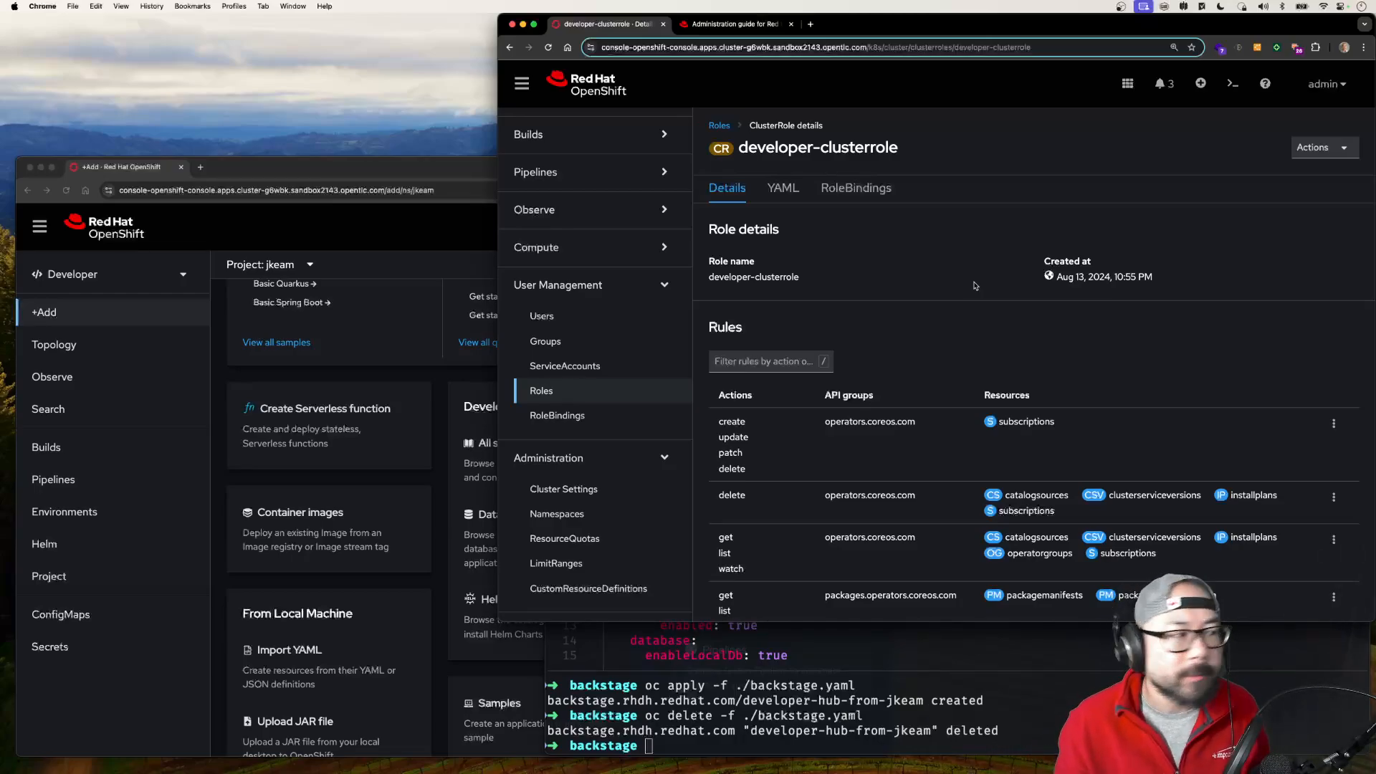
Step: In the developer-clusterrole YAML, find "backstage" and delete the rule granting all verbs on rhdh.redhat.com backstages
left_click(782, 188)
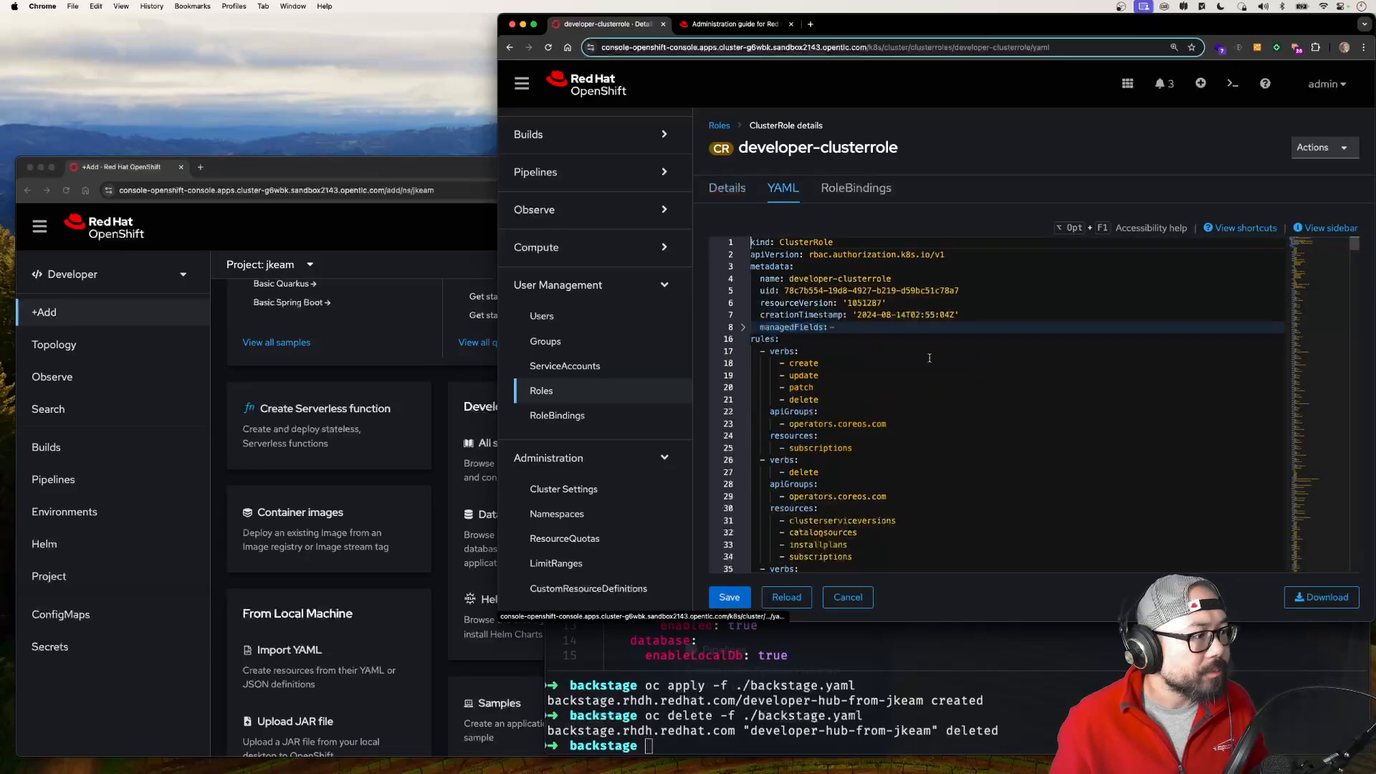
left_click(929, 358)
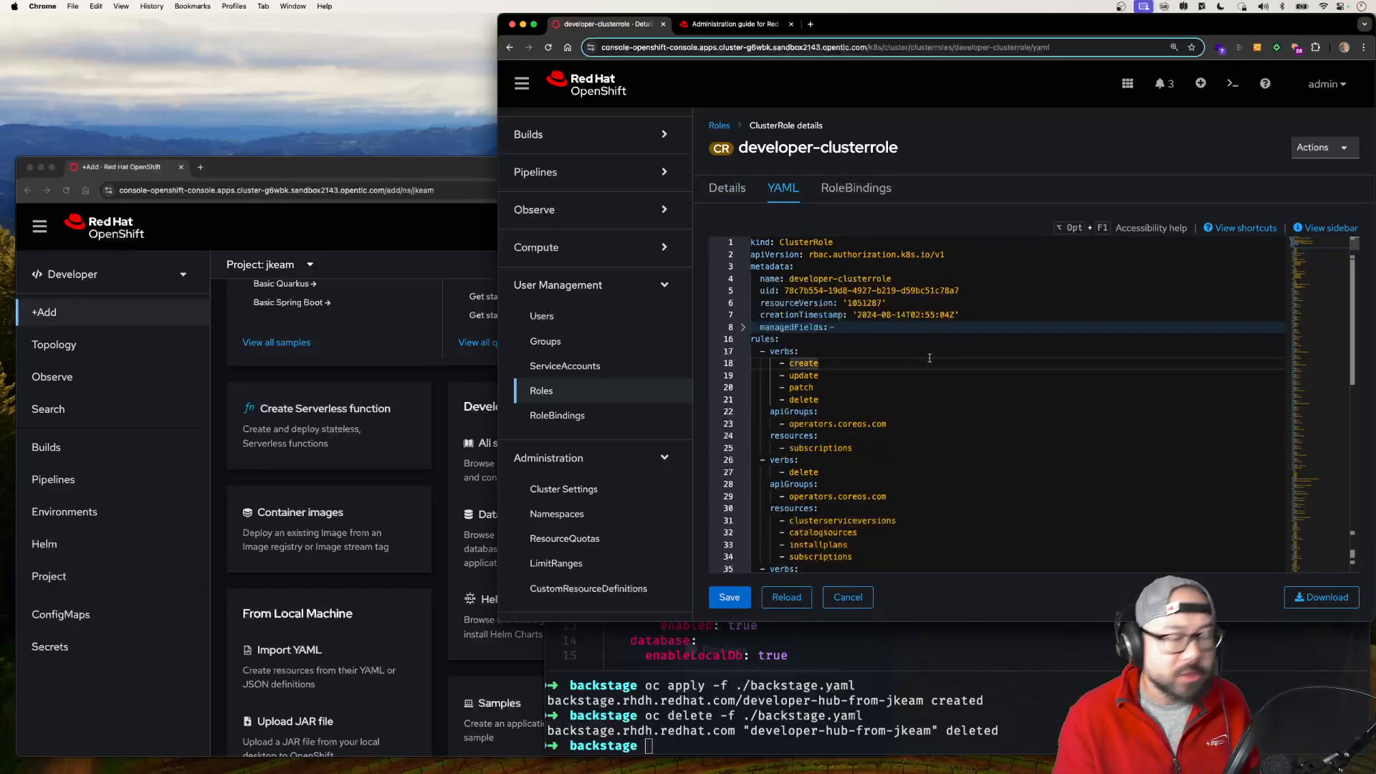
key("super+f")
type("backstage")
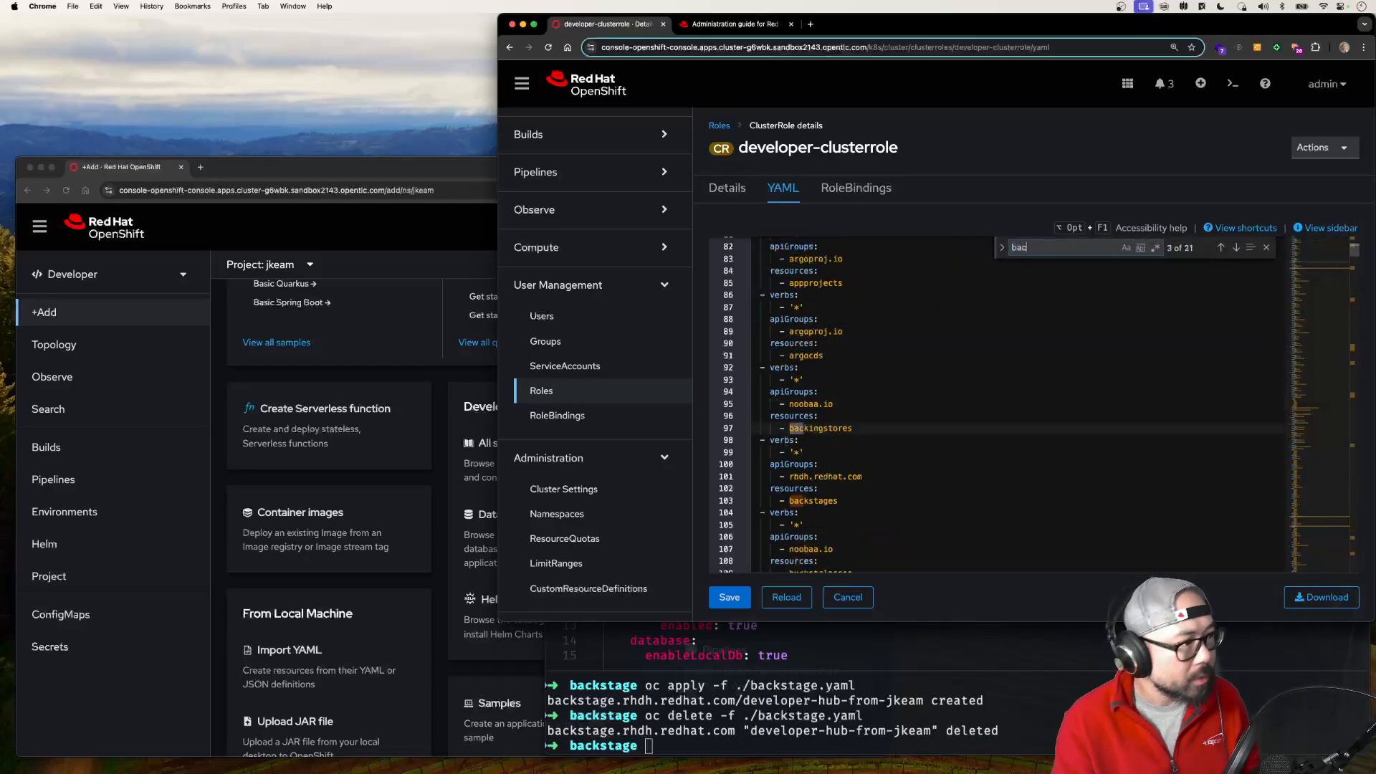
left_click(850, 503)
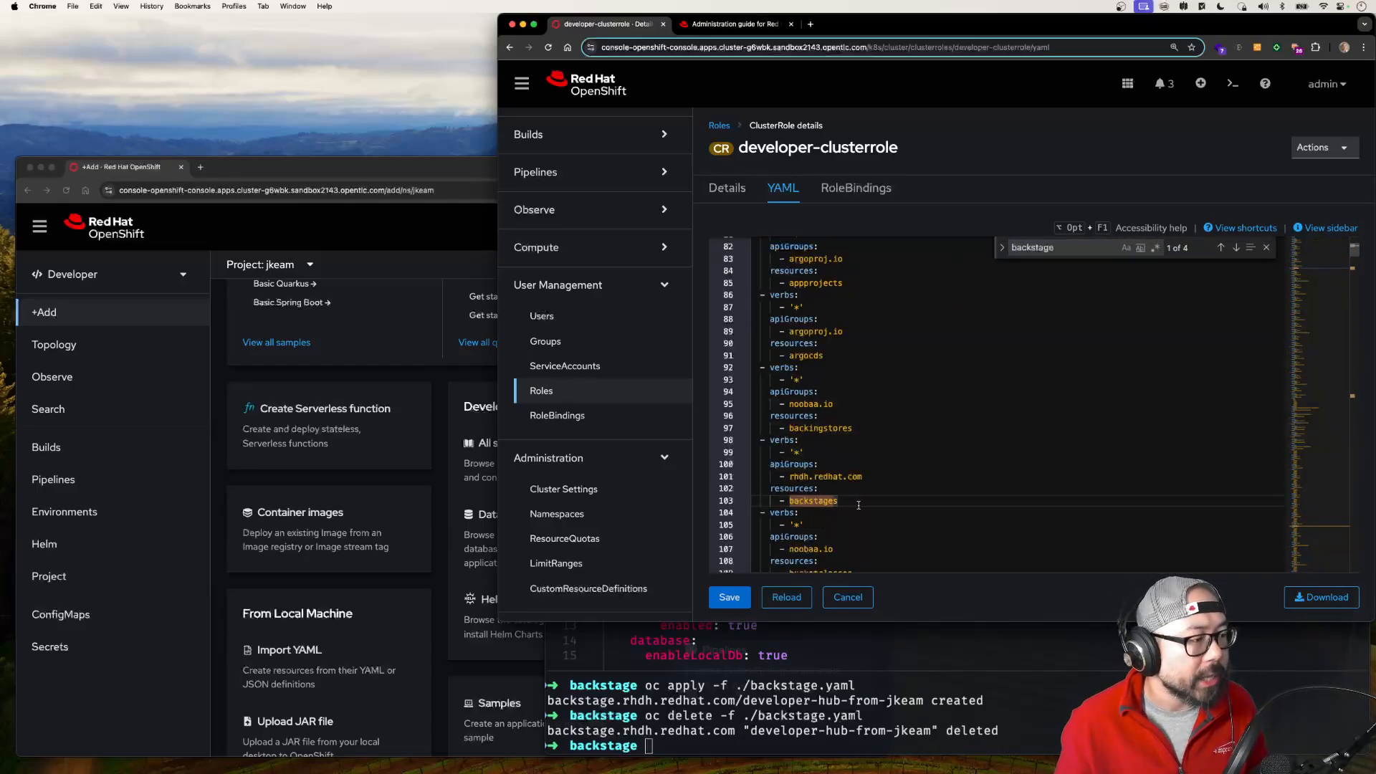
left_click_drag(857, 503, 727, 446)
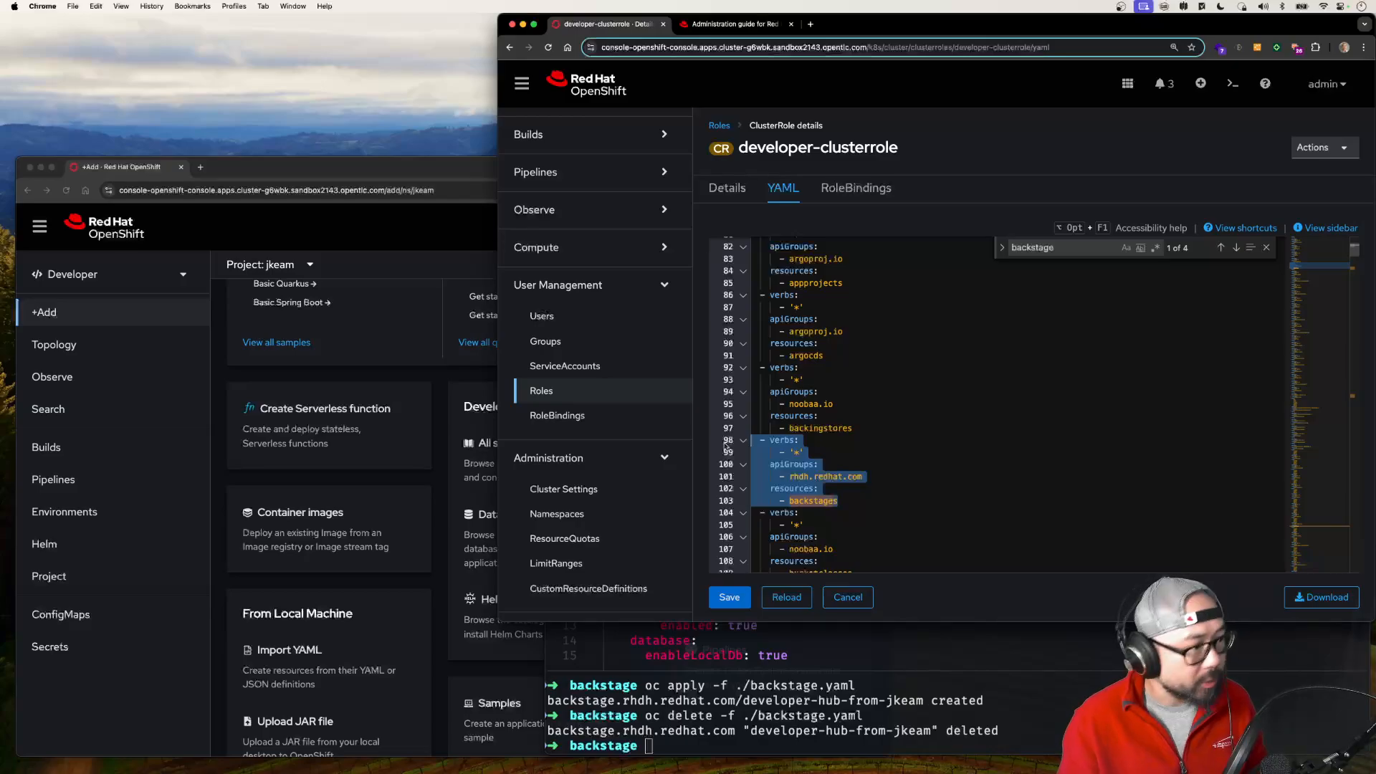
key("BackSpace")
key("BackSpace")
Step: Find the next "backstage" match and delete the rule granting create, update, patch and delete on rhdh.redhat.com backstages
left_click(1093, 250)
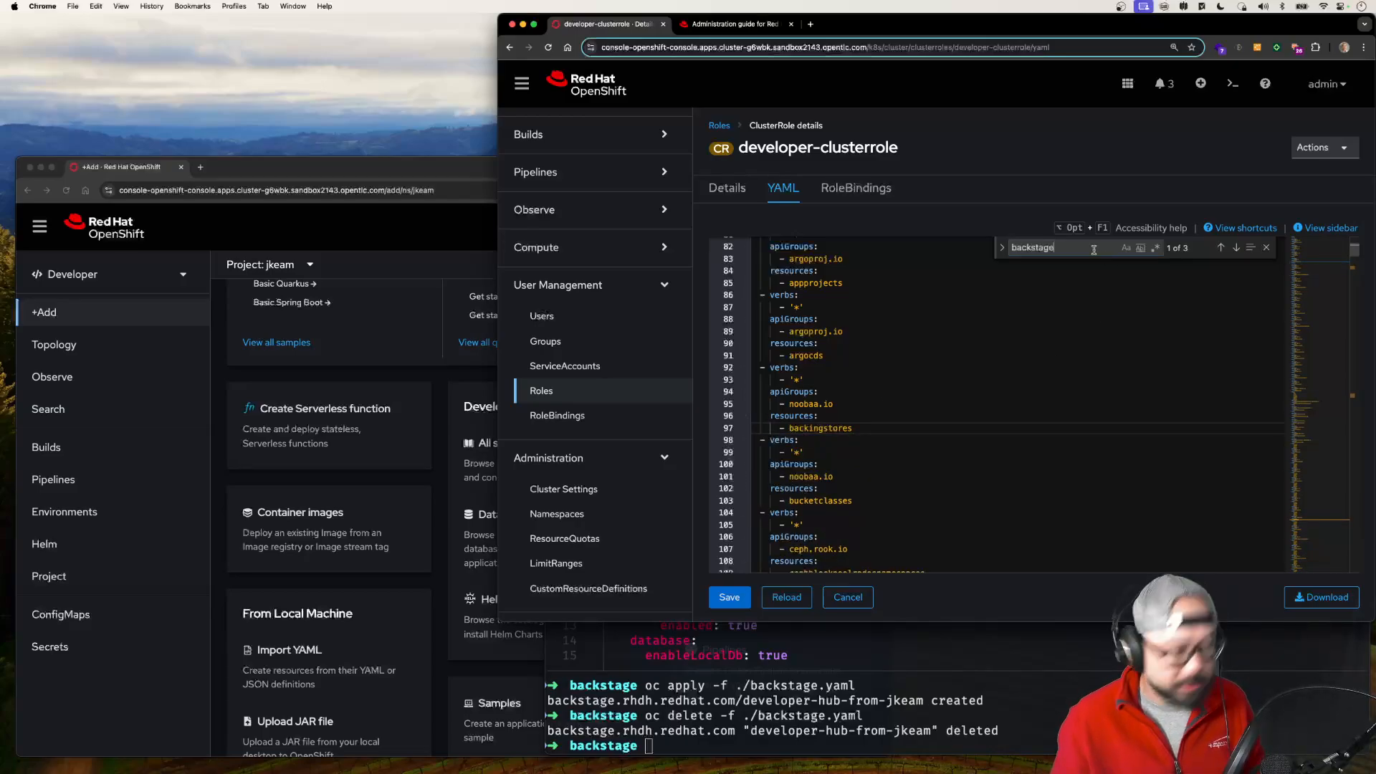
key("Return")
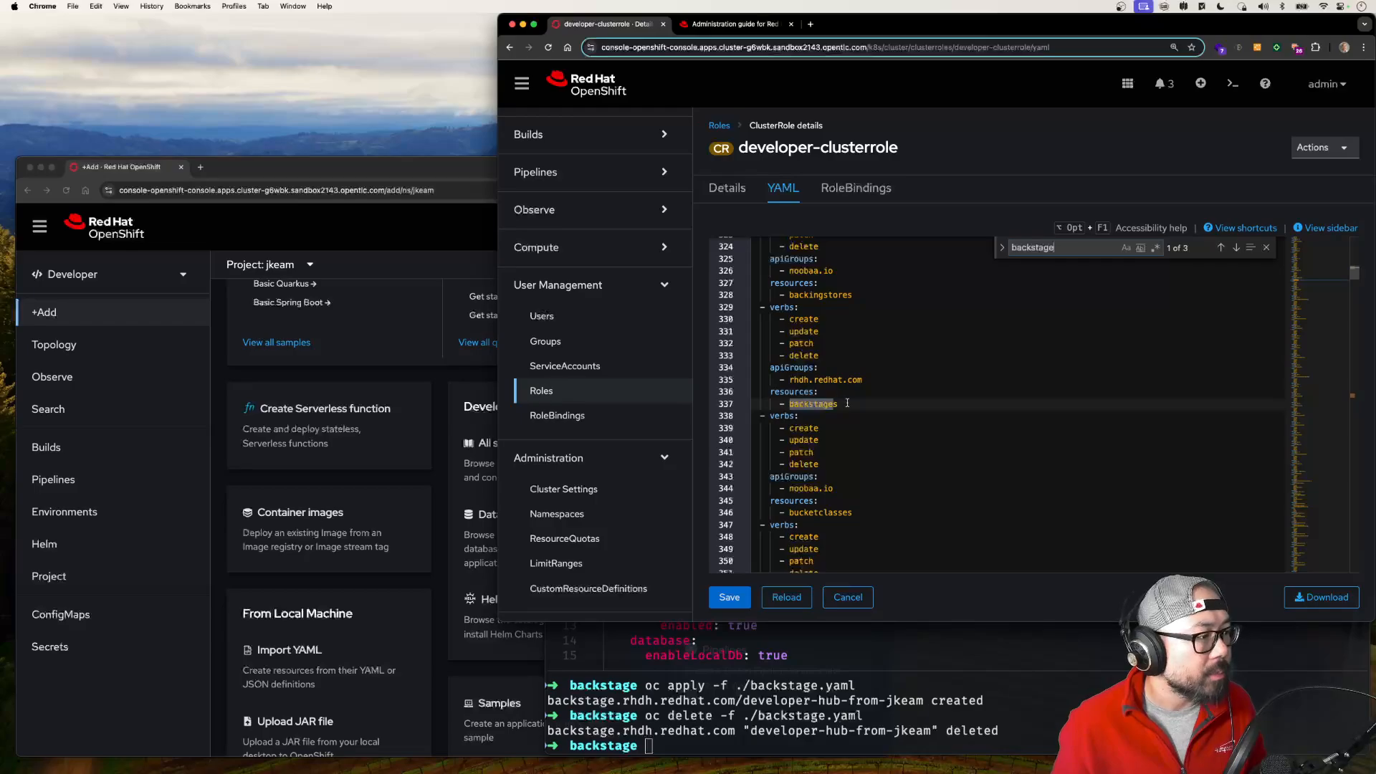
left_click_drag(847, 403, 718, 309)
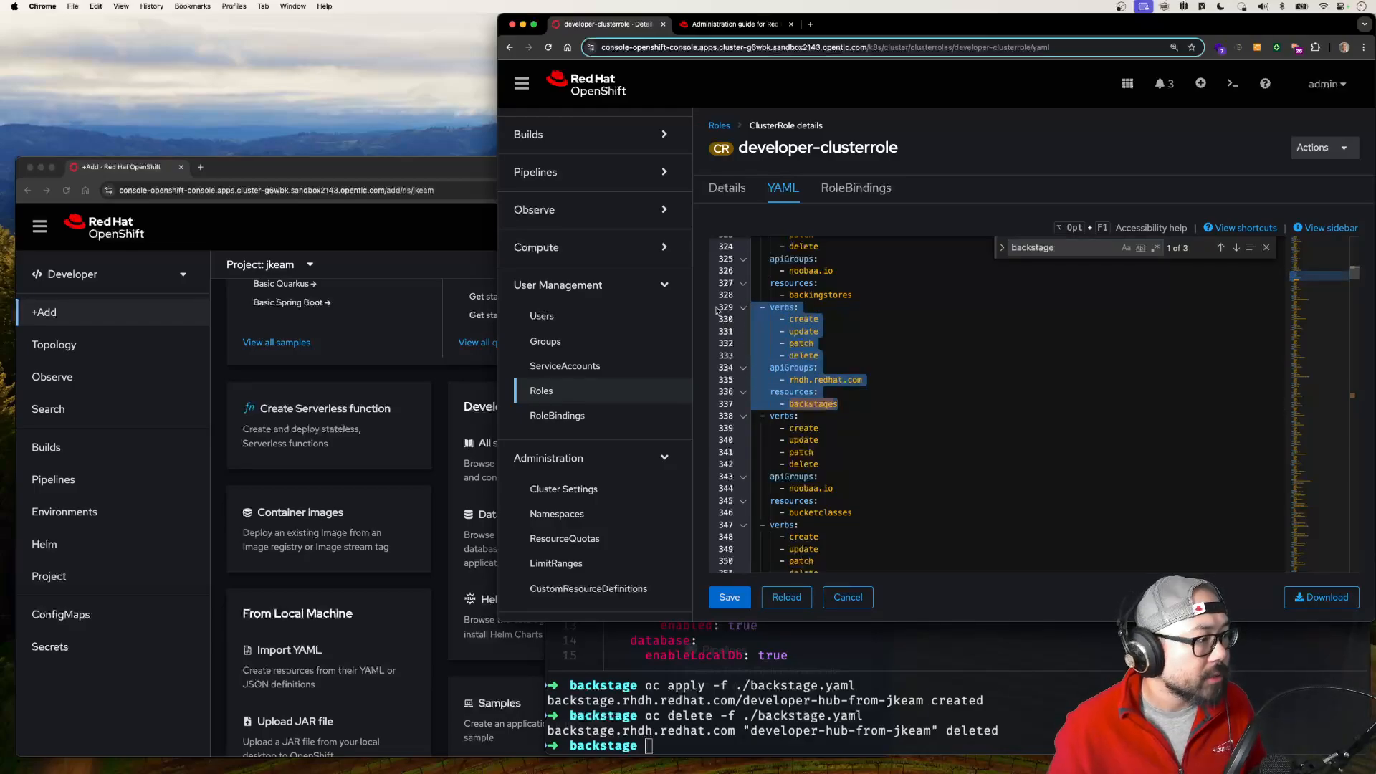
key("BackSpace")
key("BackSpace")
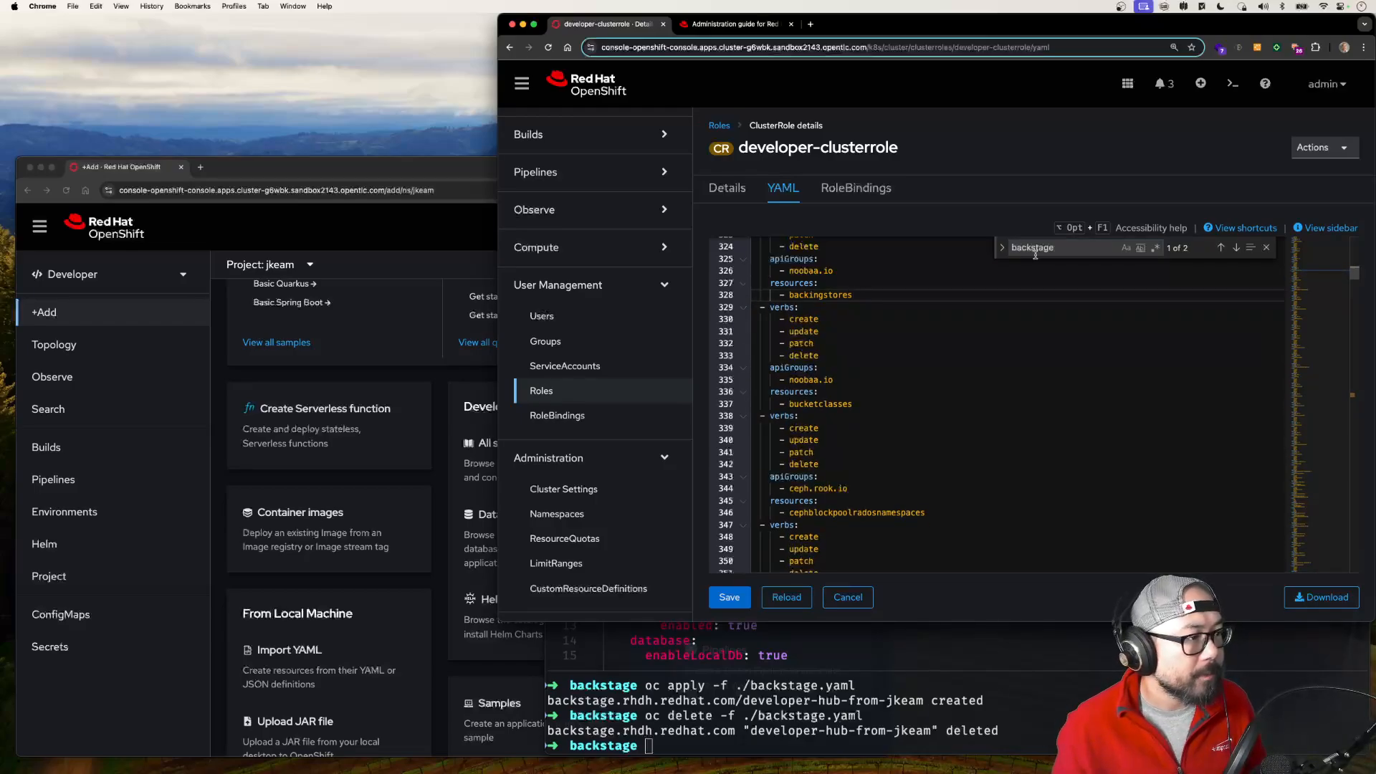
Step: Delete the adjacent read rules for the backstages.rhdh.redhat.com custom resource definition and the backstages resource, and save the cluster role
left_click(1072, 248)
key("Return")
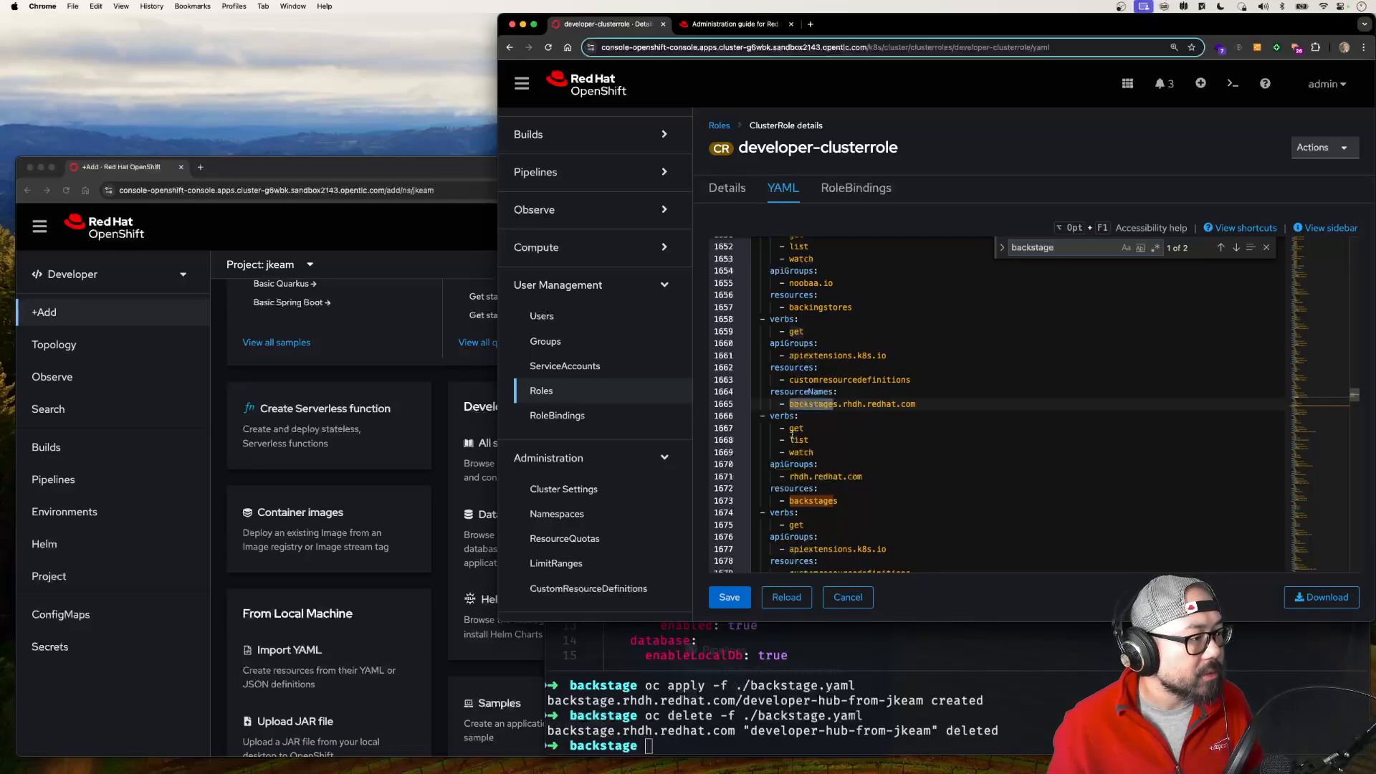
left_click_drag(849, 504, 741, 318)
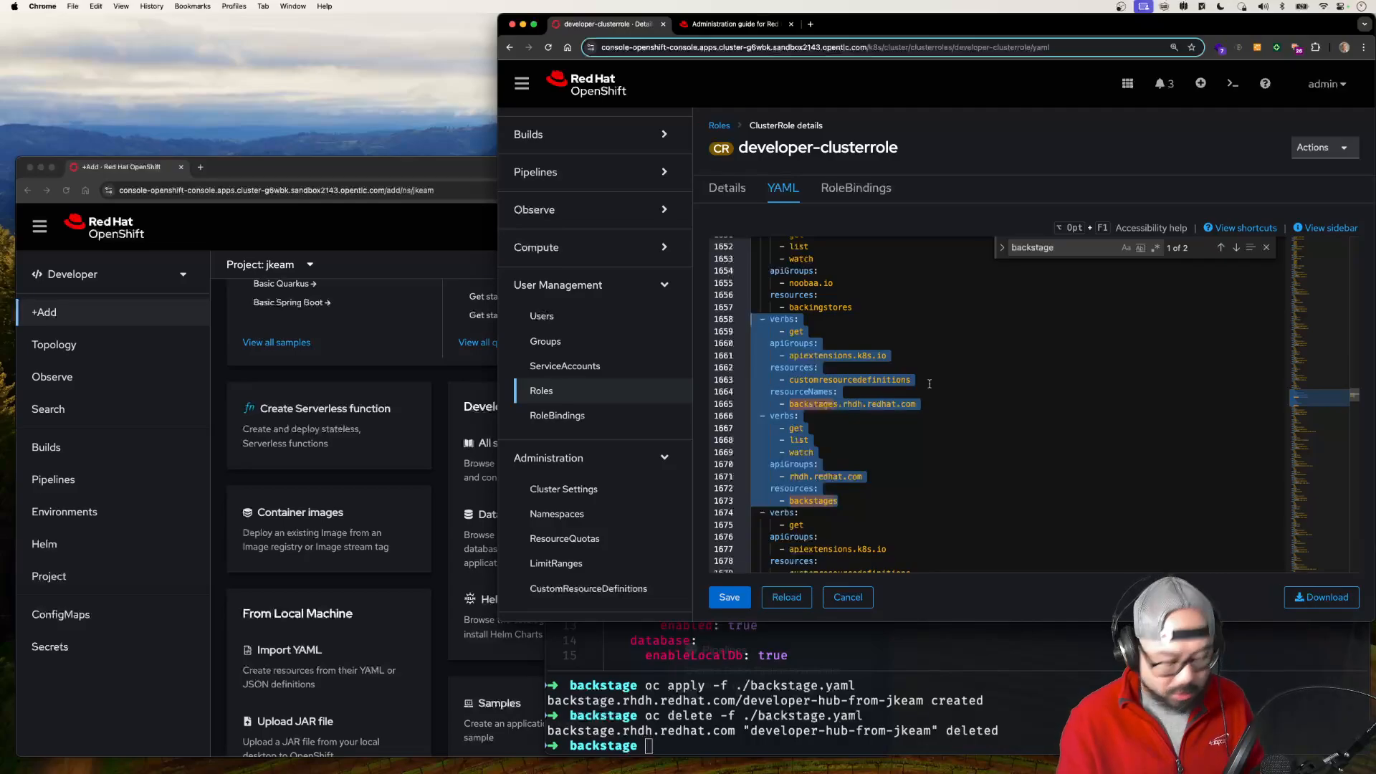
key("BackSpace")
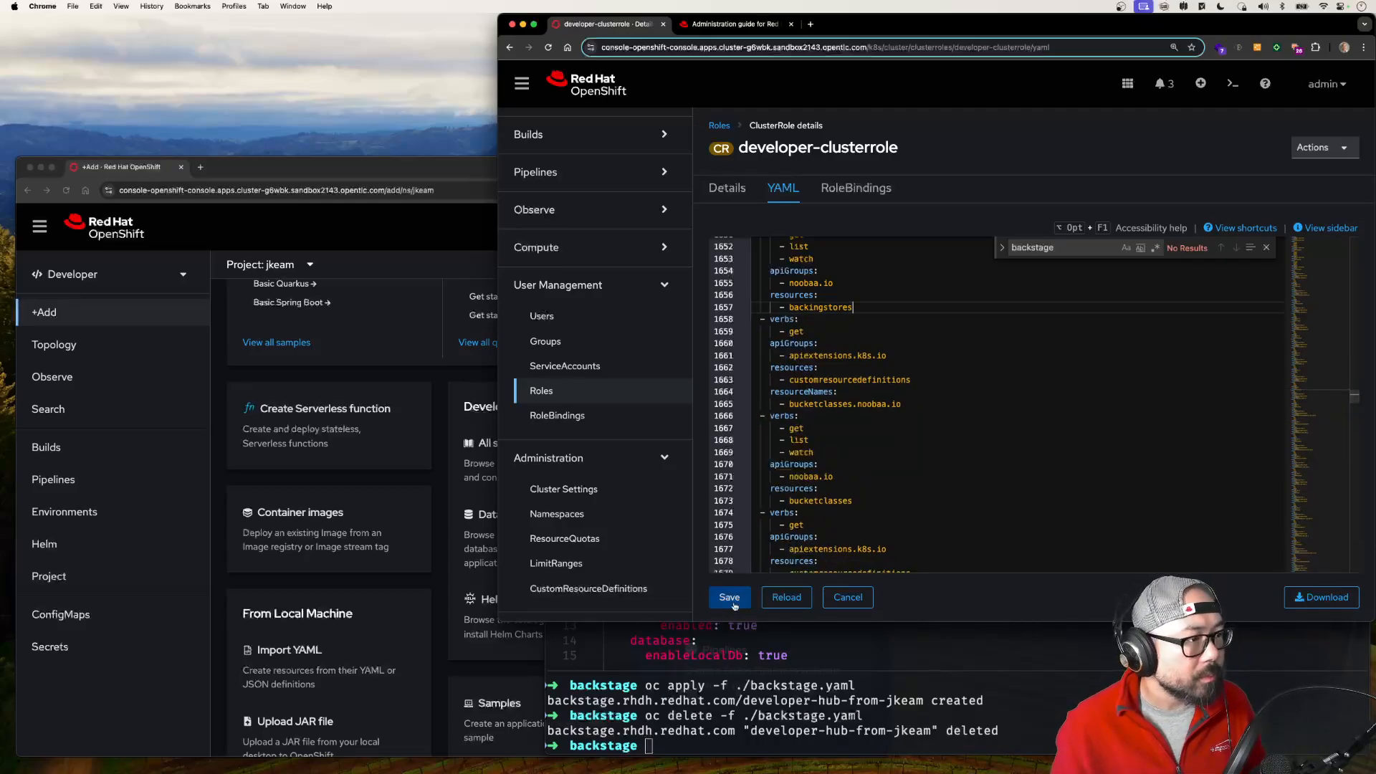
left_click(1068, 253)
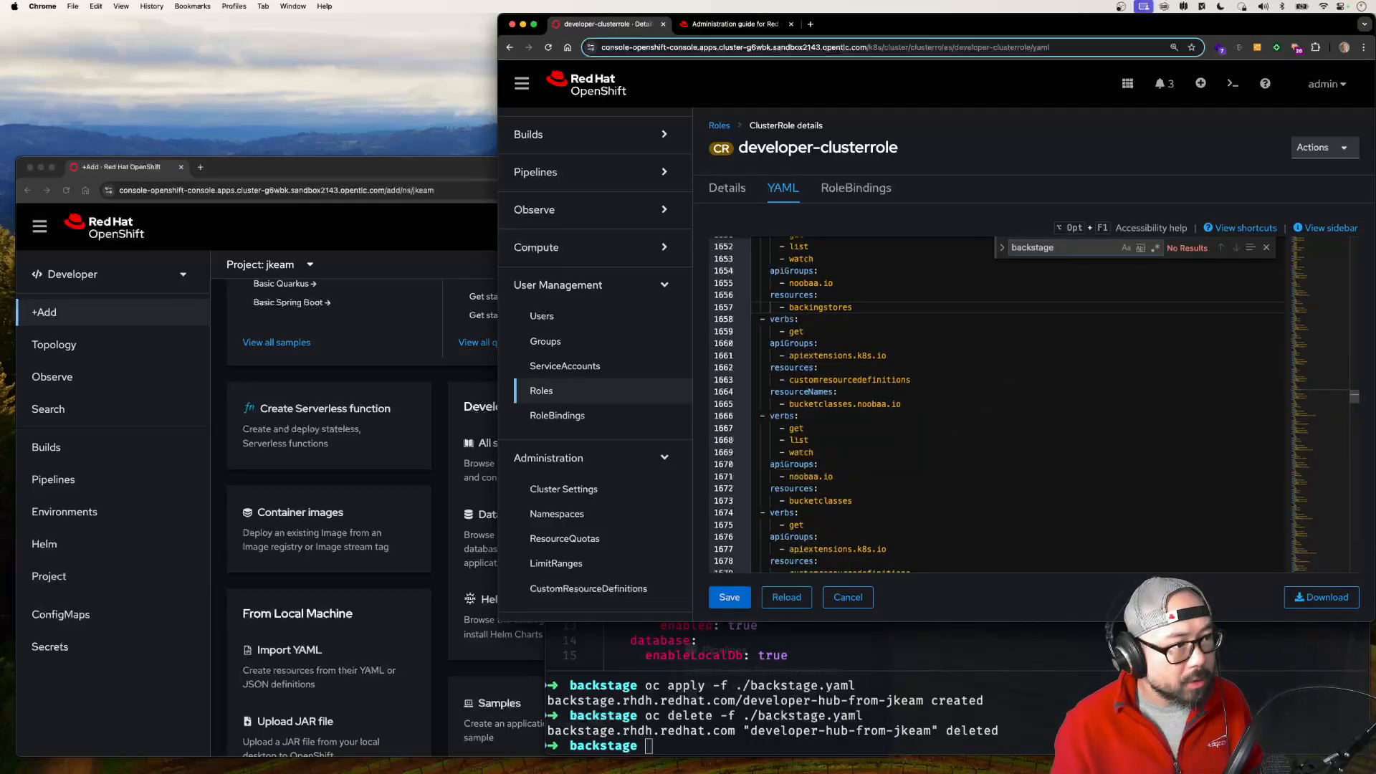
left_click(730, 609)
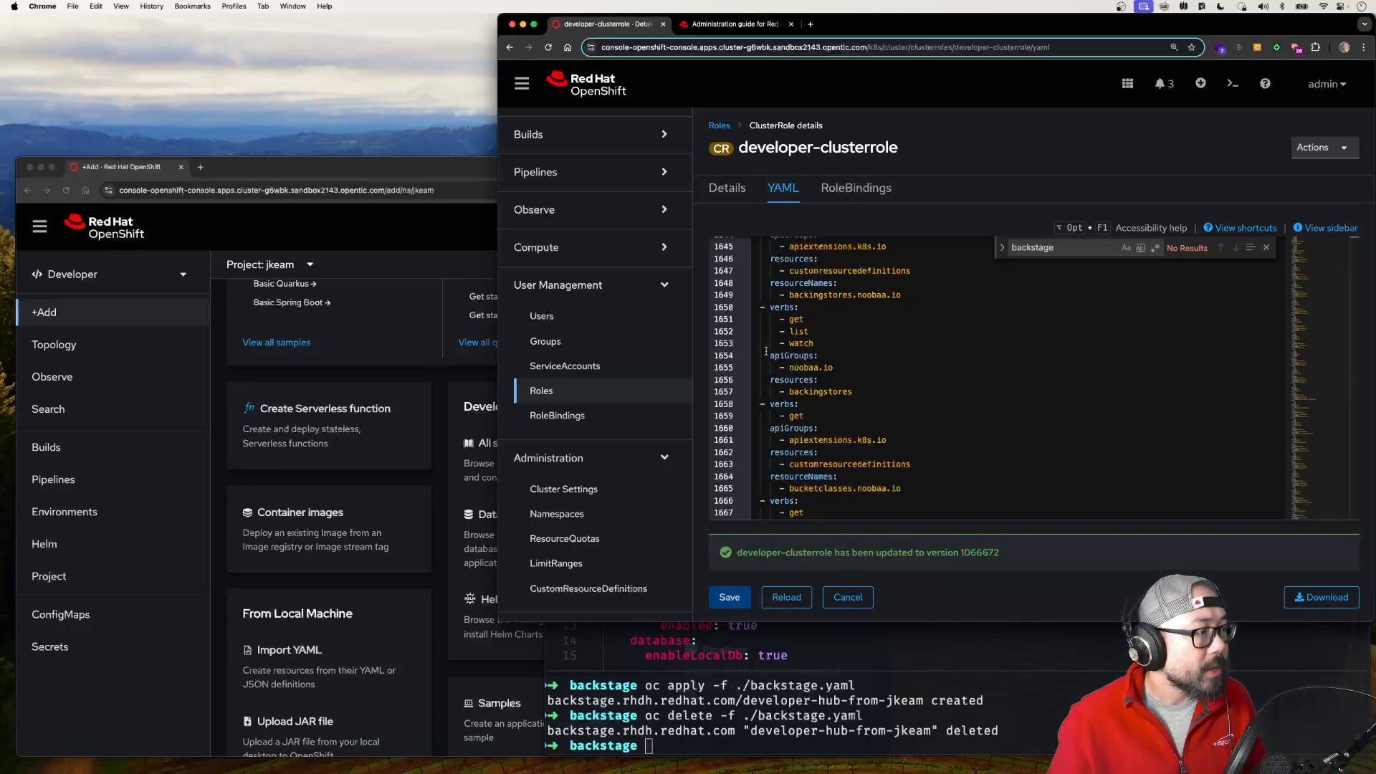
Step: Filter the installed operators by "developer" and open the Red Hat Developer Hub Operator's Backstage list
scroll(581, 344, "up", 8)
left_click(570, 399)
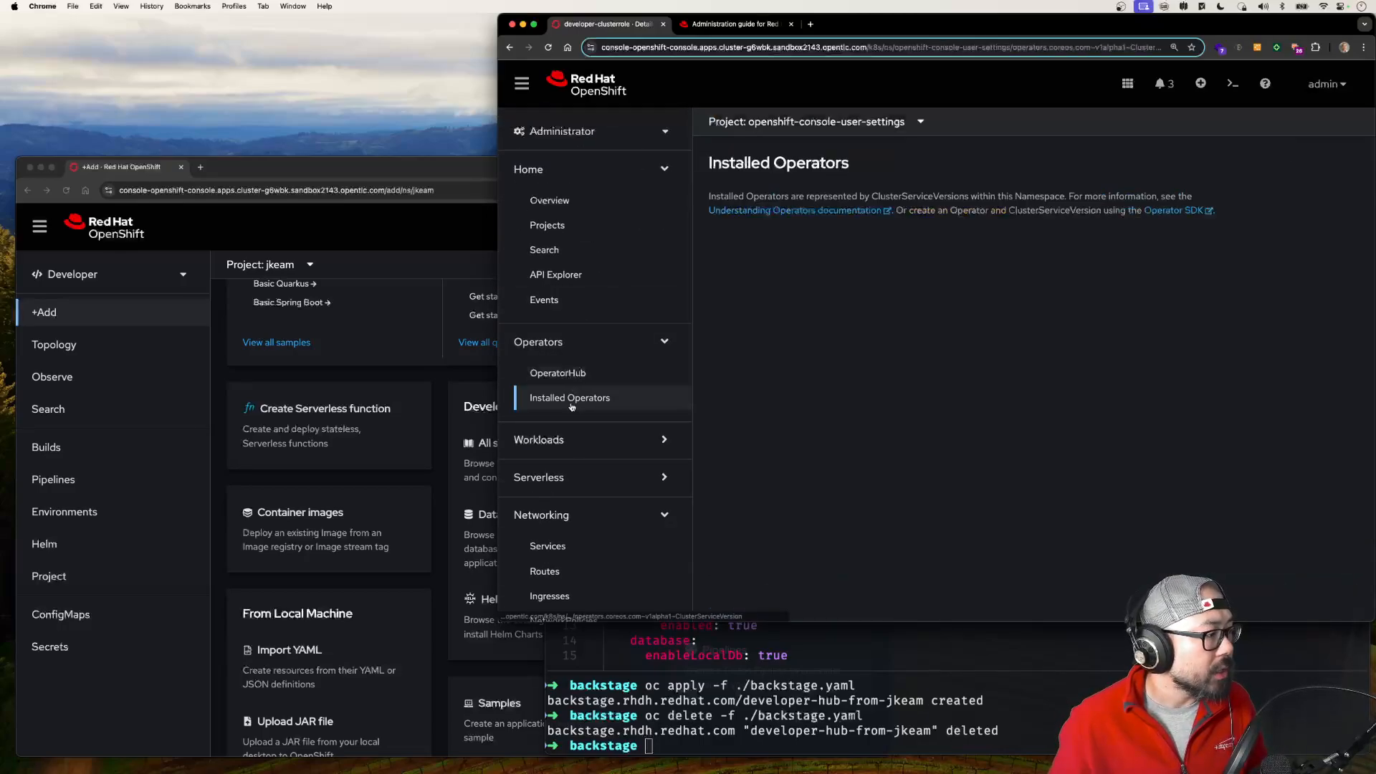
left_click(803, 253)
type("developer")
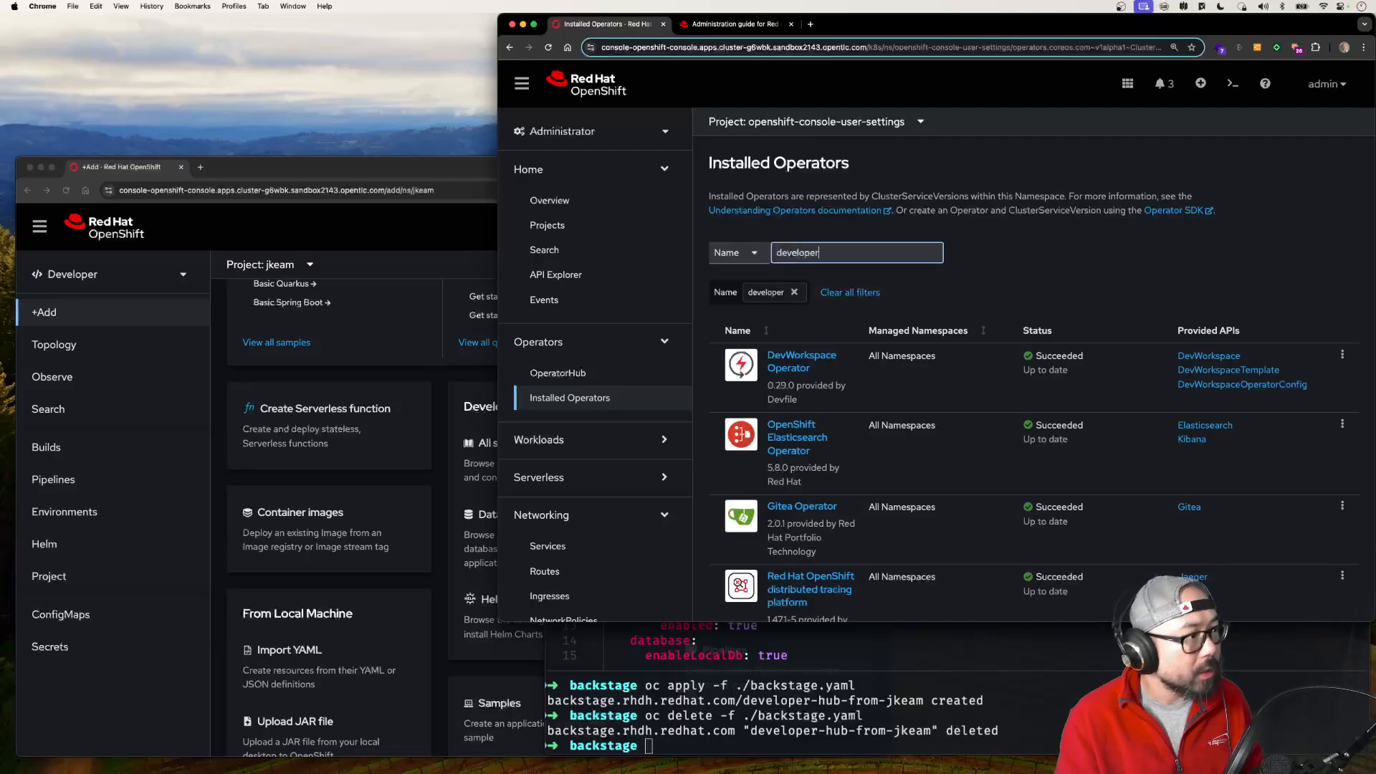
left_click(803, 356)
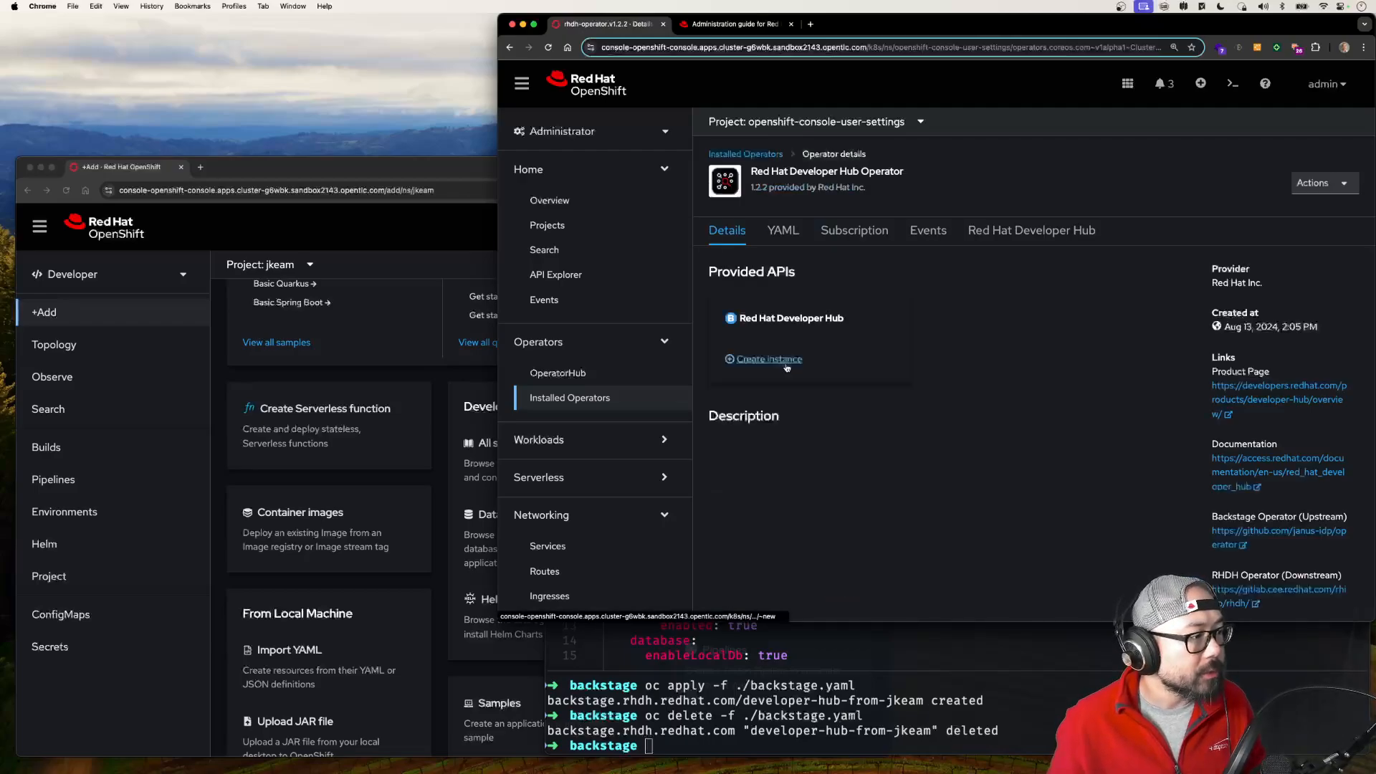
left_click(995, 231)
Step: Switch to the terminal, try oc apply -f ./backstage.yaml as the developer user, and check the administrator console's Backstage list
left_click(802, 686)
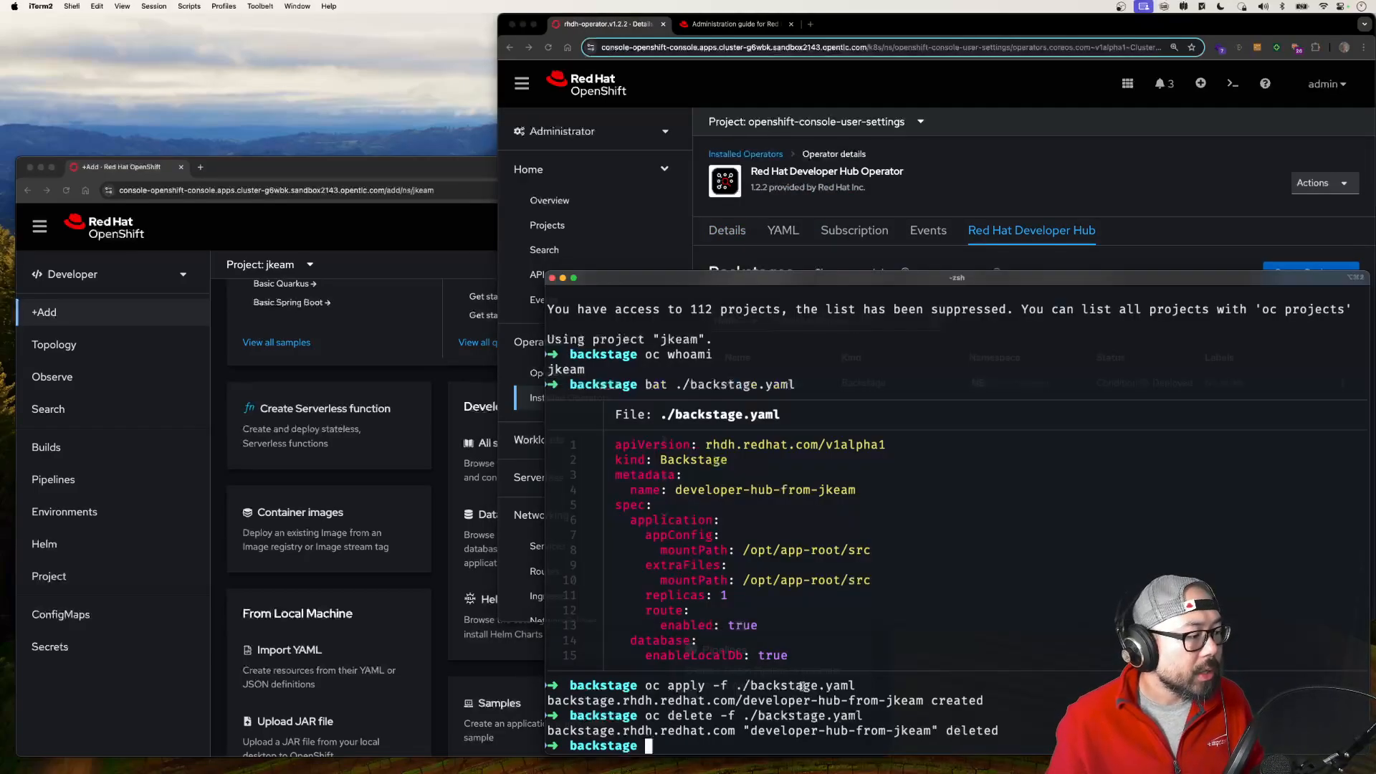
type("oc app")
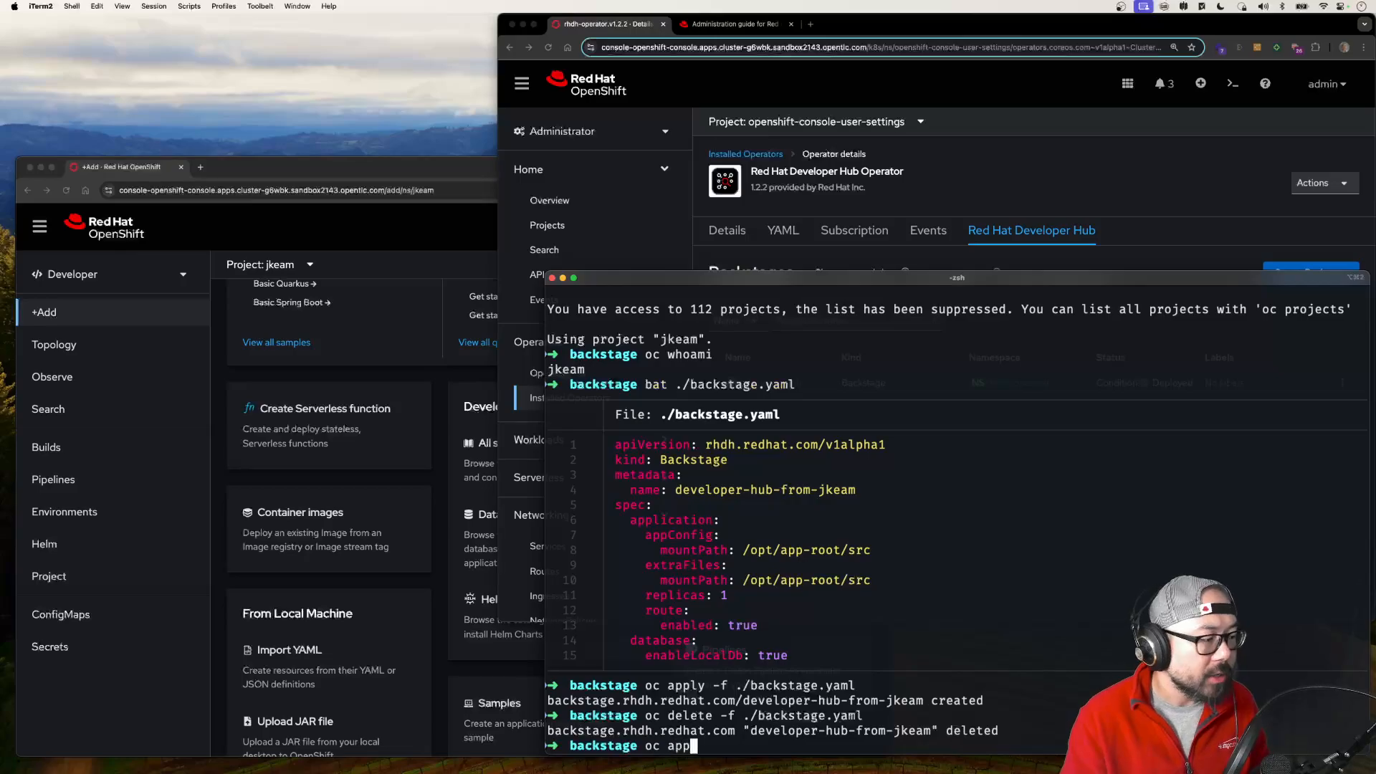
key("Right")
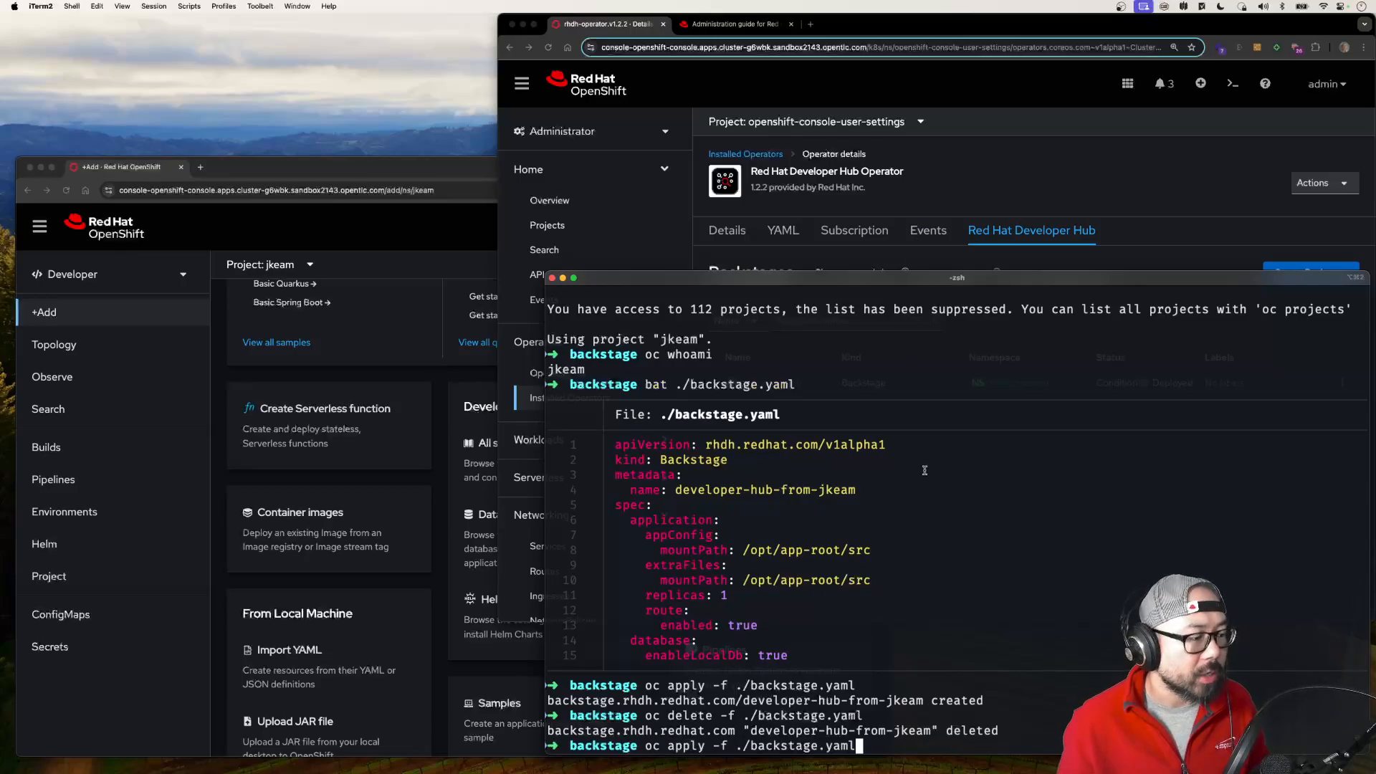
key("Return")
left_click(1018, 191)
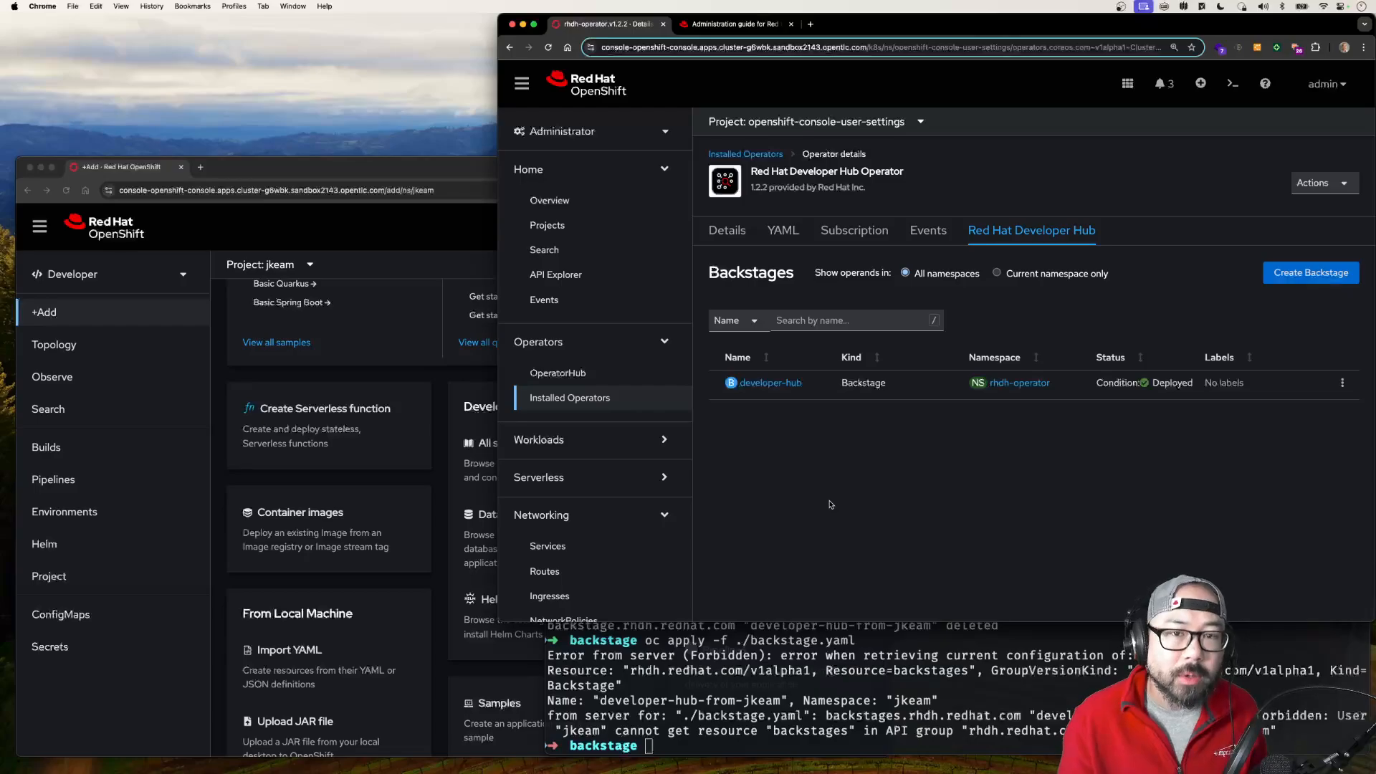
Step: Review the administration guide's RBAC chapter, examining the permission policy examples and the catalog and scaffolder permission tables
left_click(729, 26)
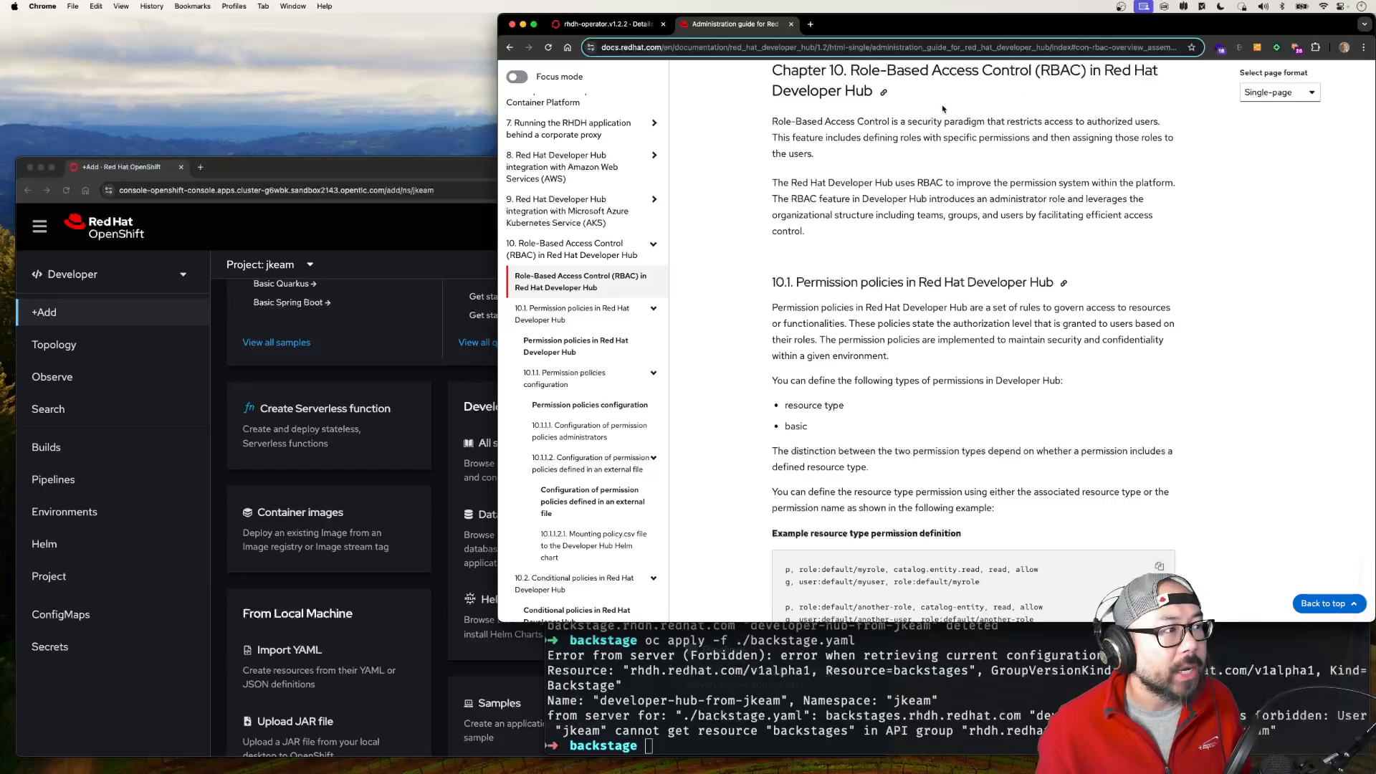
scroll(898, 358, "down", 5)
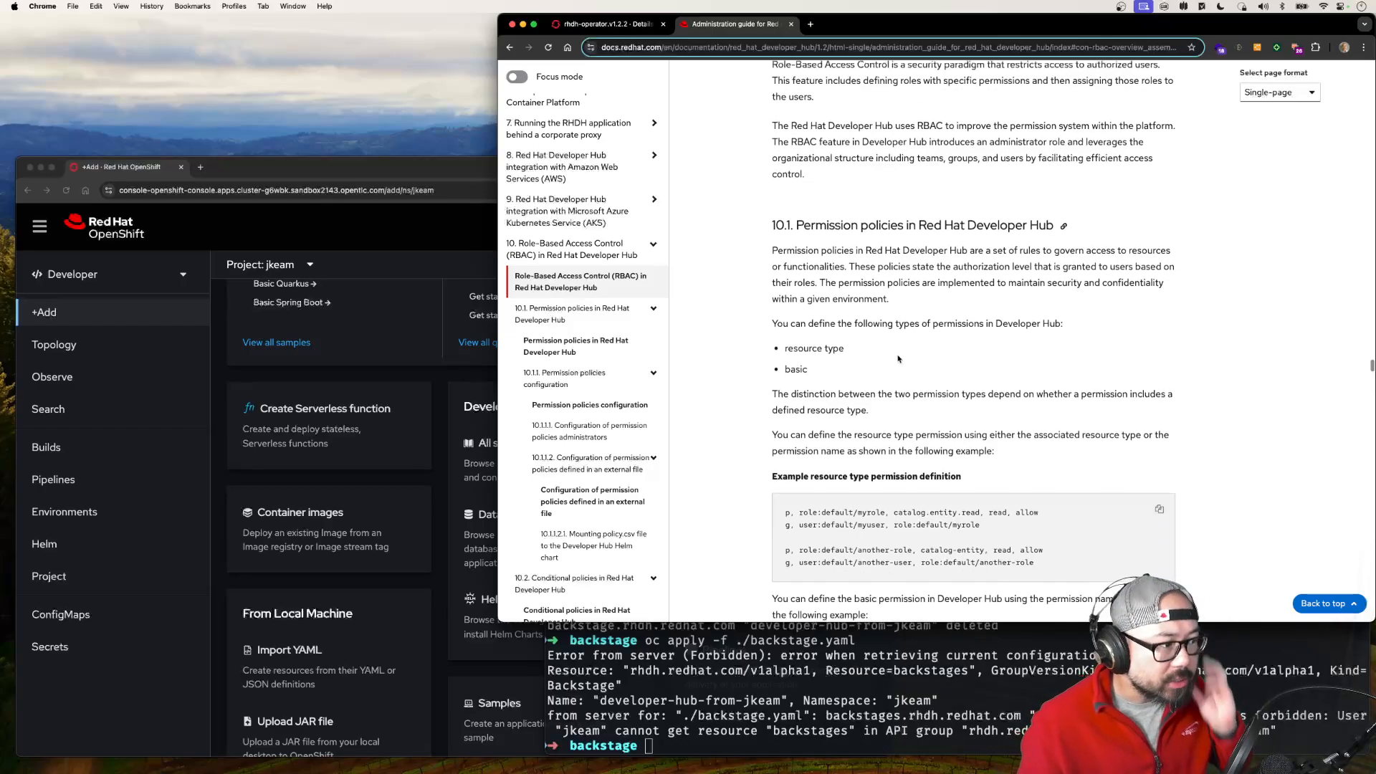
scroll(877, 486, "down", 5)
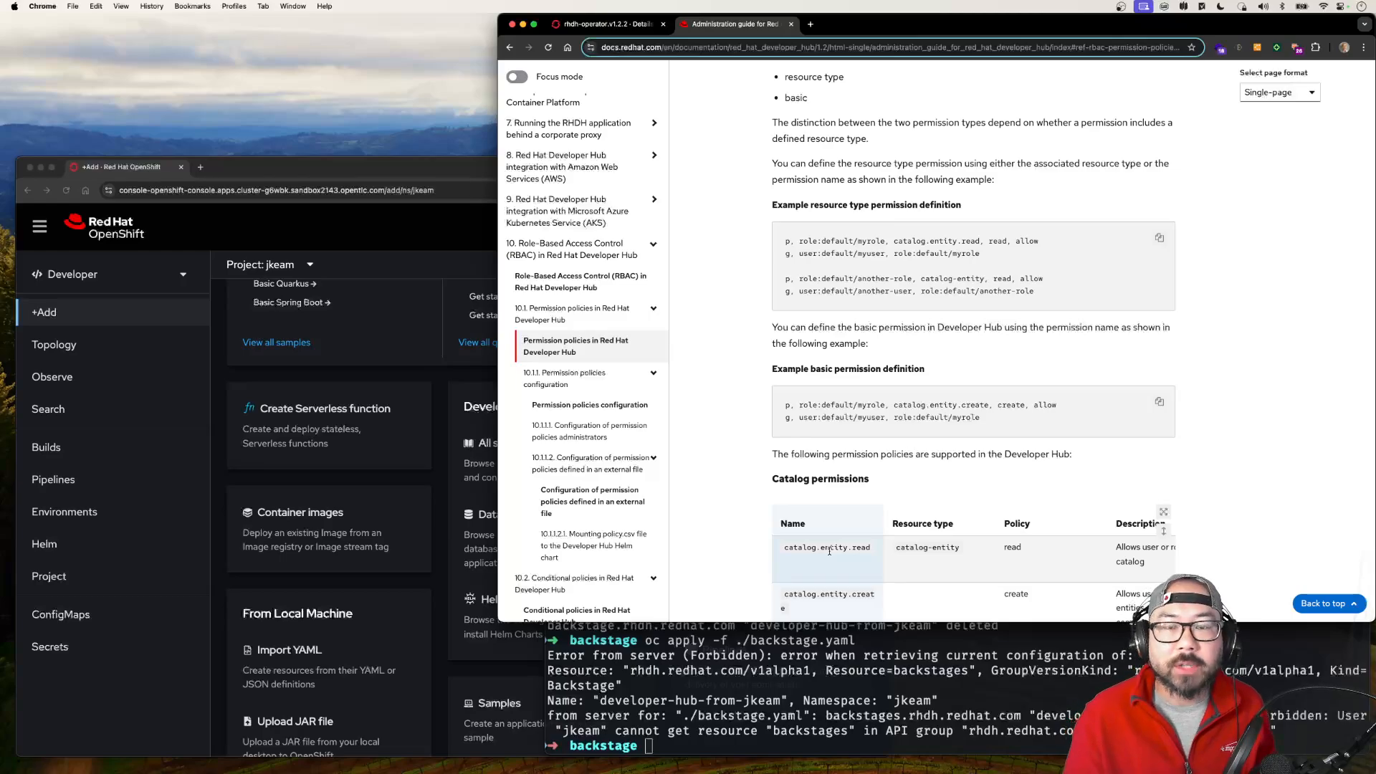
scroll(829, 552, "down", 8)
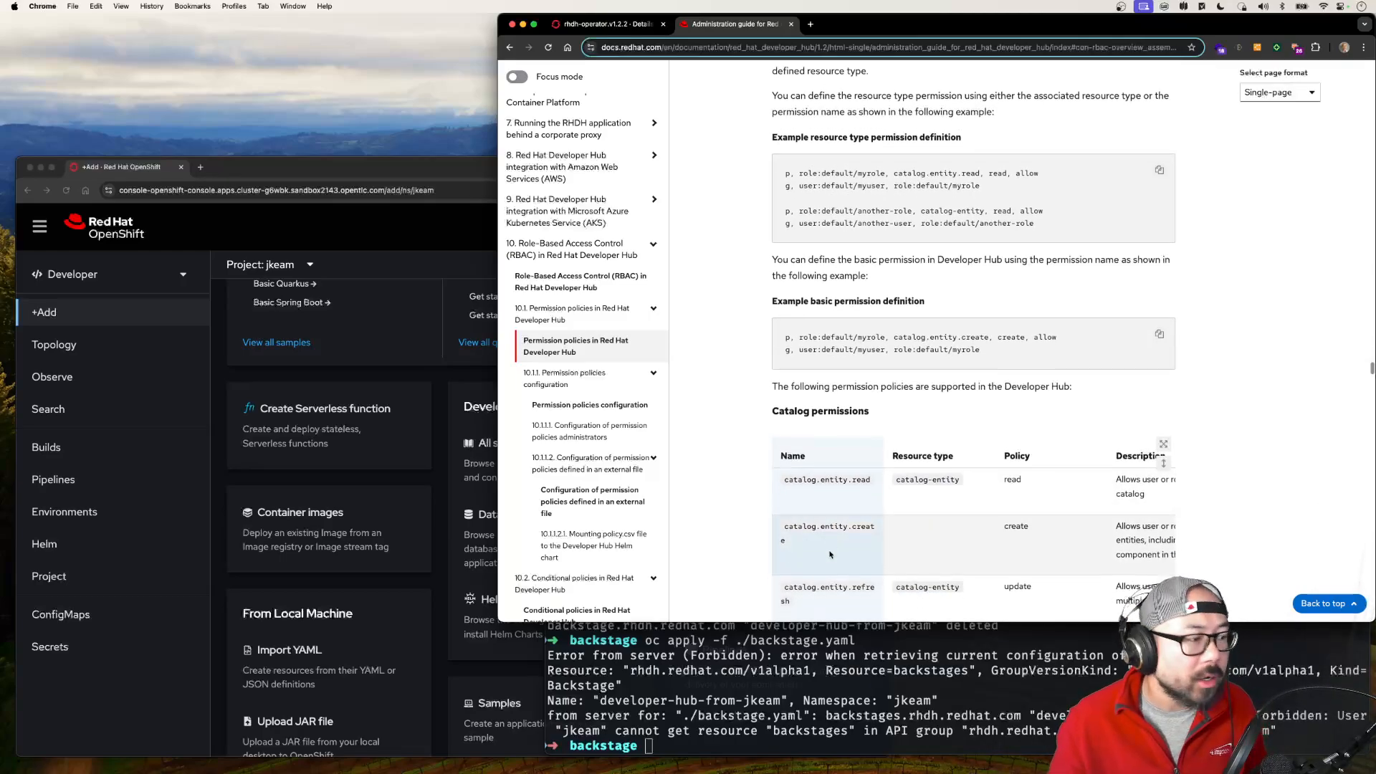
scroll(829, 554, "down", 5)
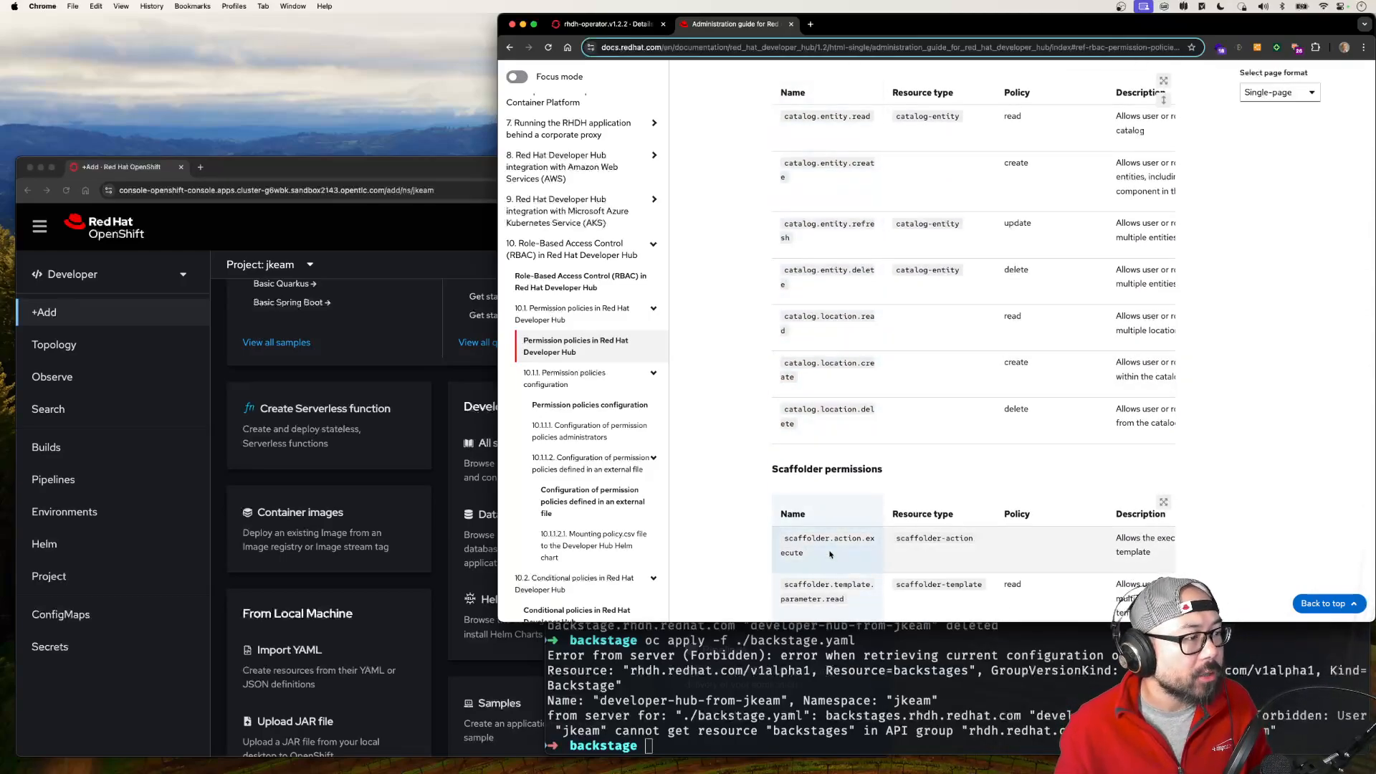
scroll(830, 554, "down", 1)
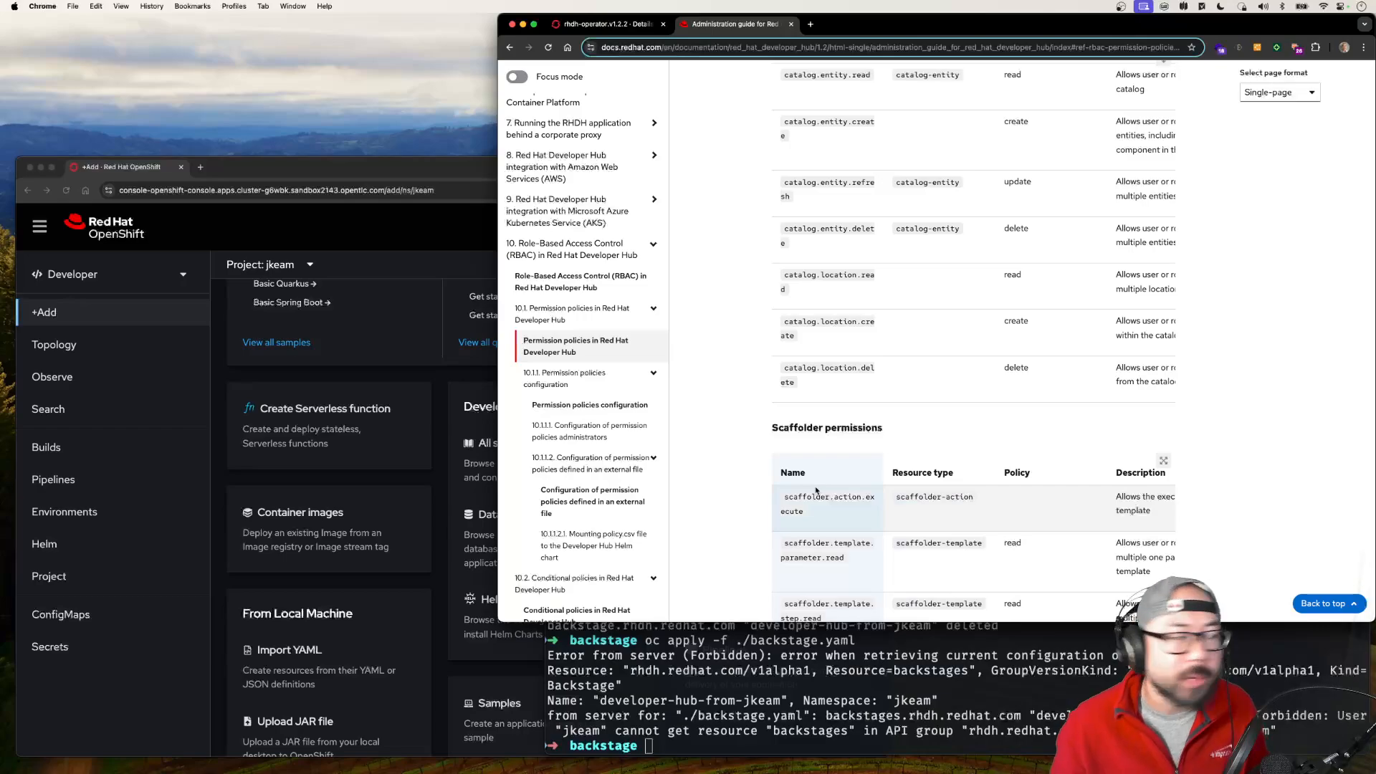